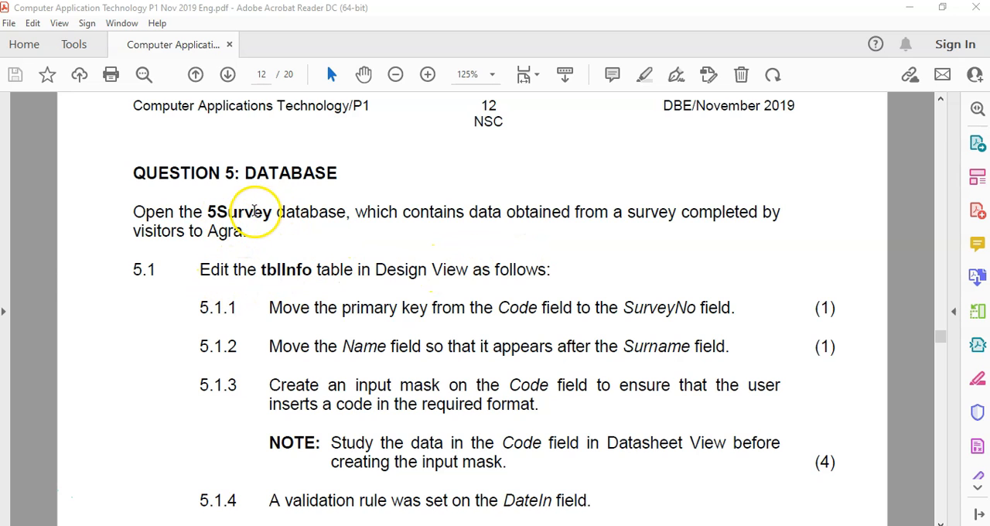
Step: Review question 5.1 in the exam PDF, switch to the 5Survey database in Access, and show the tblInfo table in Design View
{"action": "scroll", "coordinate": [239, 219], "scroll_direction": "down", "scroll_amount": 1}
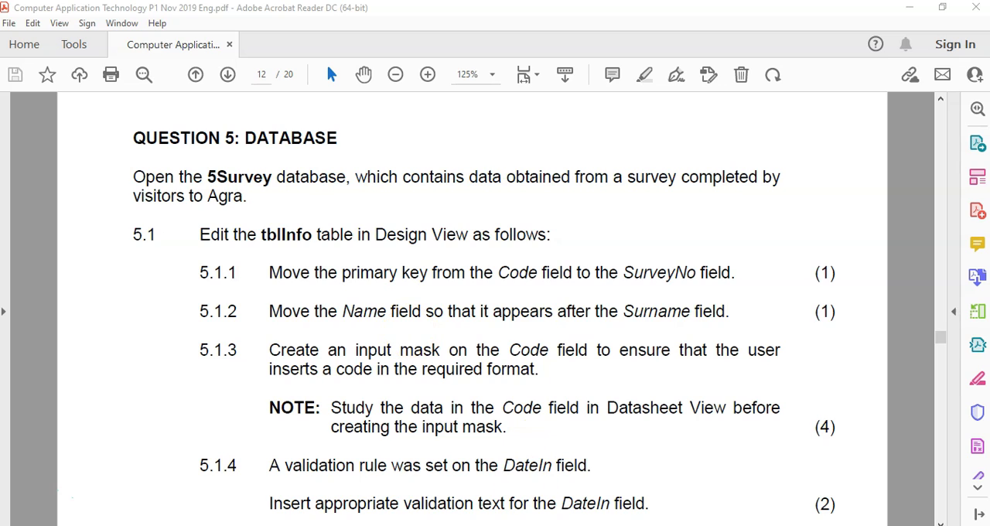
{"action": "left_click", "coordinate": [455, 525]}
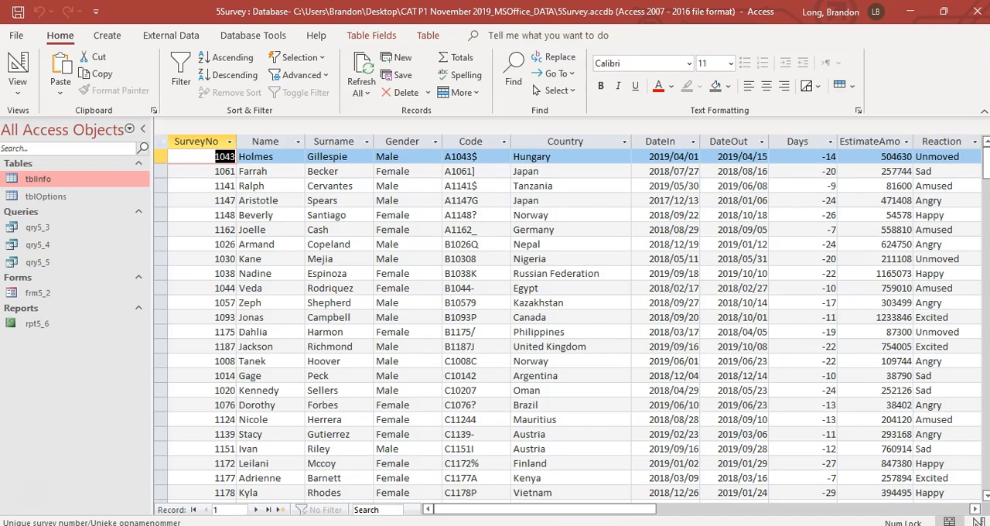
{"action": "left_click", "coordinate": [555, 525]}
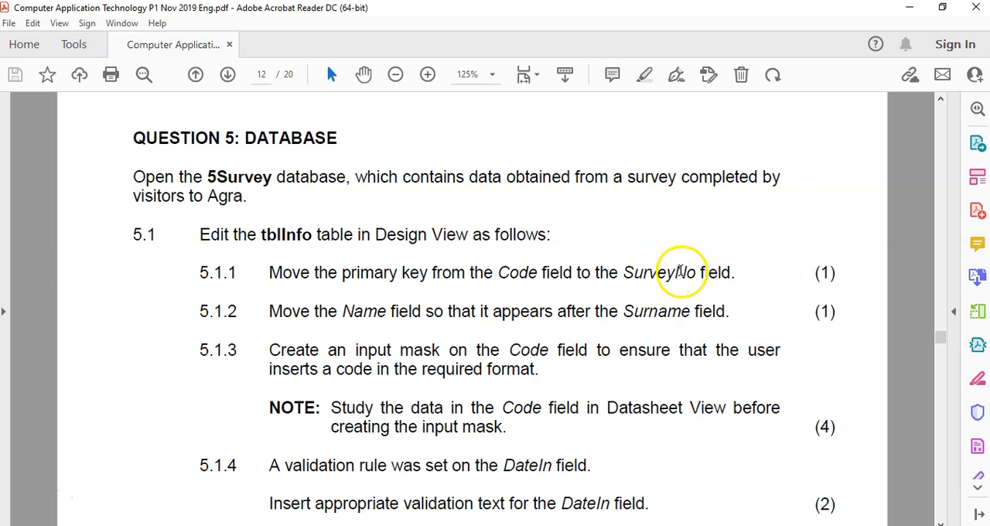
{"action": "key", "text": "alt+Tab"}
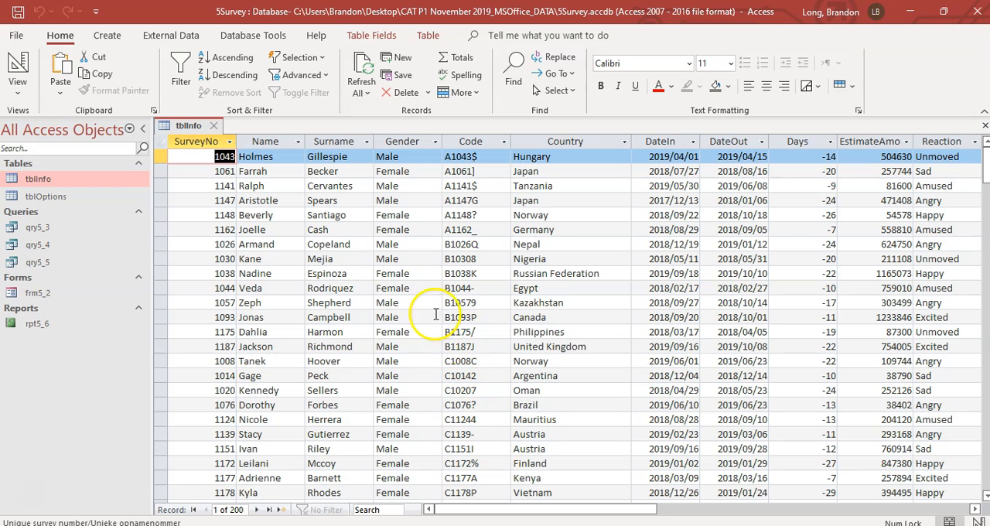
{"action": "left_click", "coordinate": [19, 94]}
{"action": "left_click", "coordinate": [58, 159]}
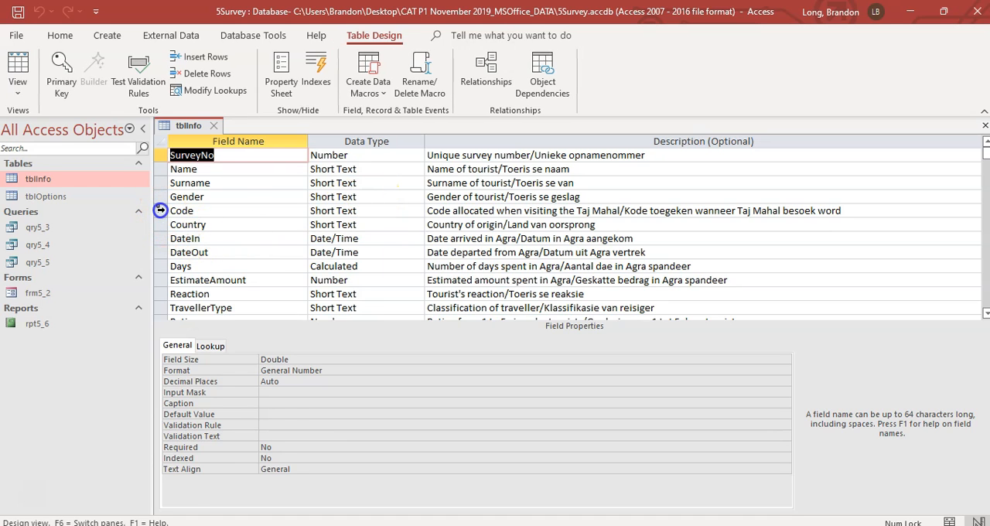
Step: Move the primary key of the tblInfo table from the Code field to the SurveyNo field
{"action": "left_click", "coordinate": [160, 210]}
{"action": "left_click", "coordinate": [62, 68]}
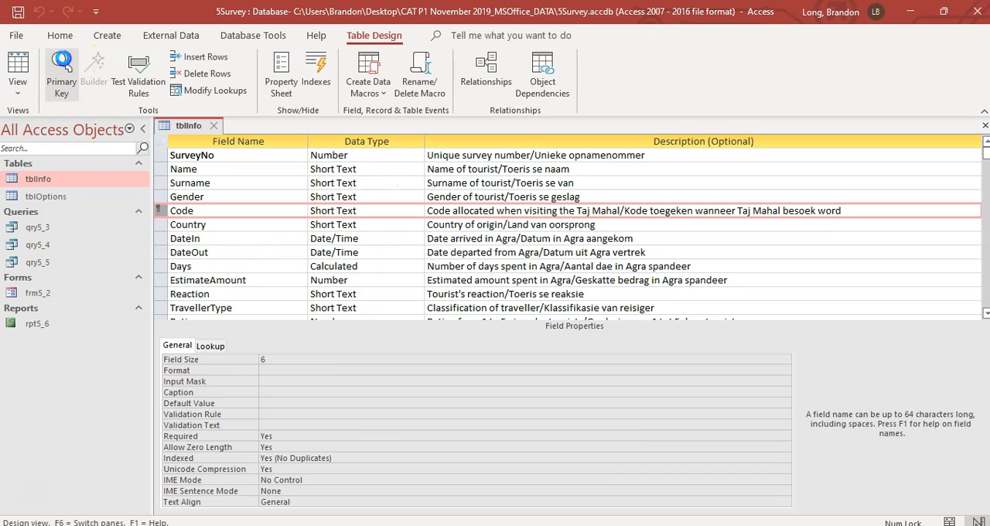
{"action": "left_click", "coordinate": [62, 68]}
{"action": "left_click", "coordinate": [158, 155]}
{"action": "left_click", "coordinate": [62, 68]}
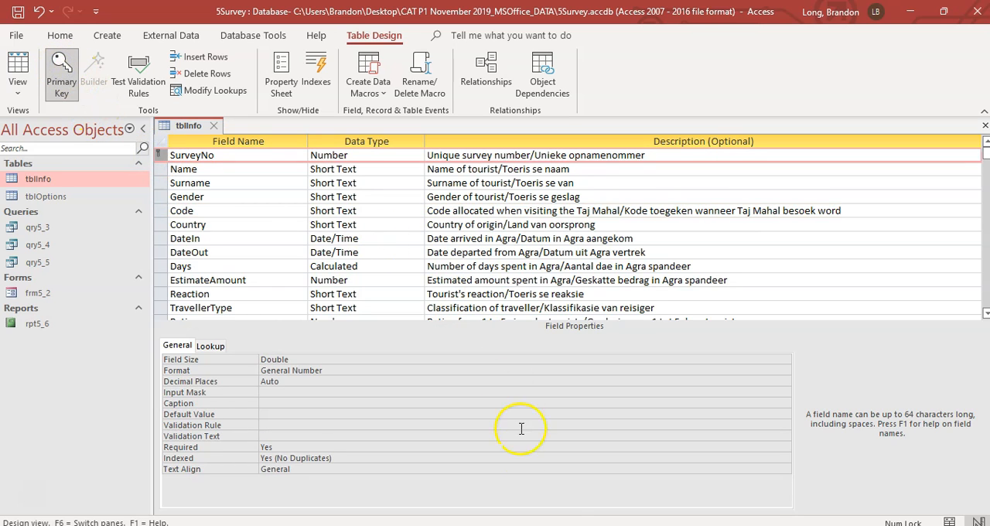
Step: Check question 5.1.2 in the exam PDF and move the Name field in tblInfo directly after the Surname field
{"action": "key", "text": "alt+Tab"}
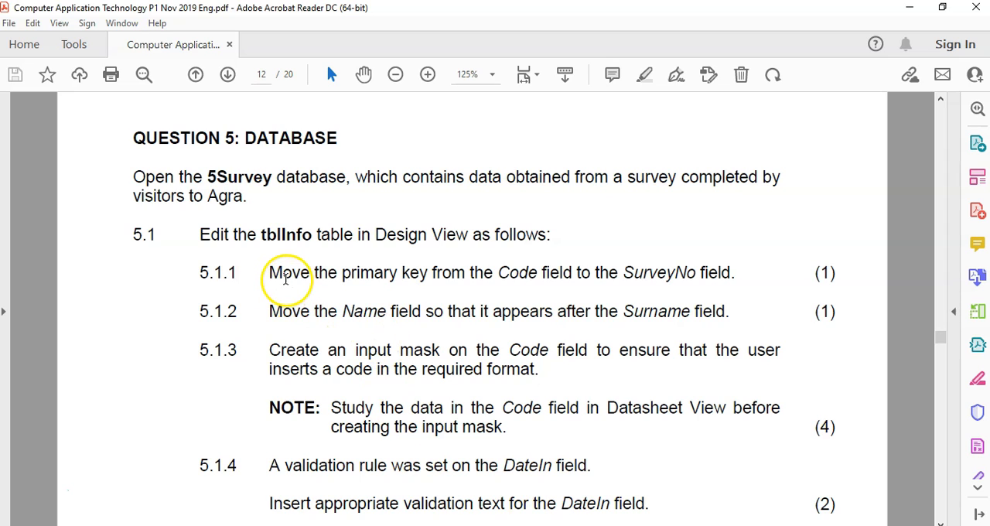
{"action": "left_click", "coordinate": [283, 277]}
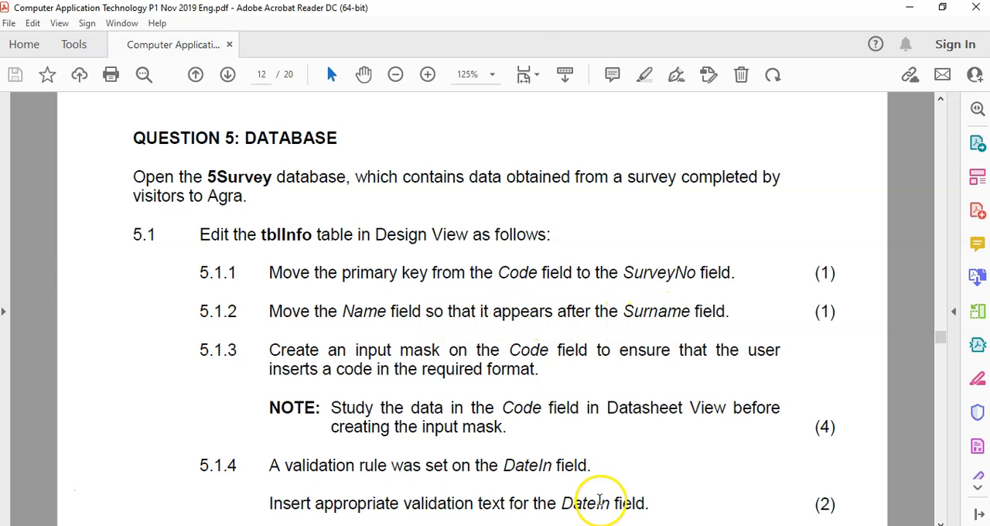
{"action": "key", "text": "alt+Tab"}
{"action": "left_click", "coordinate": [161, 169]}
{"action": "right_click", "coordinate": [161, 172]}
{"action": "left_click", "coordinate": [281, 169]}
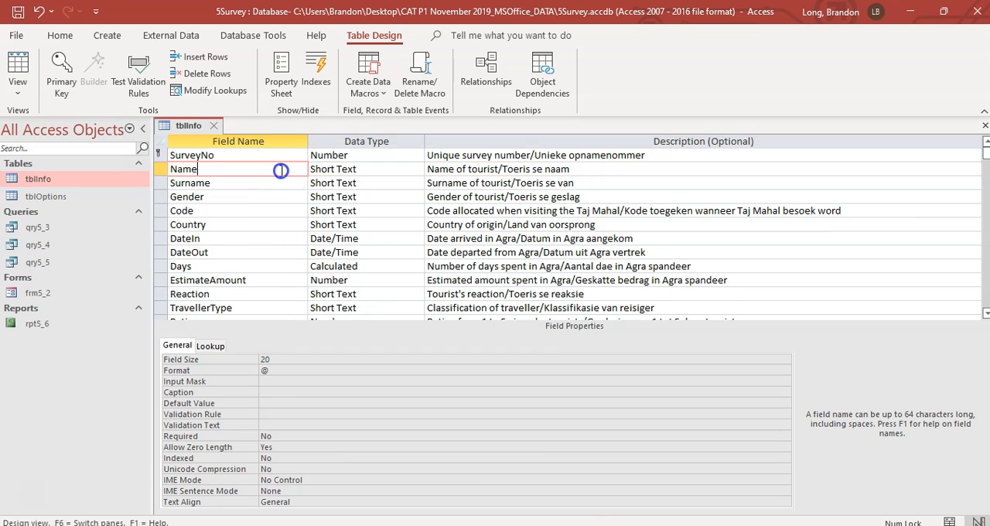
{"action": "left_click", "coordinate": [160, 170]}
{"action": "left_click_drag", "start_coordinate": [161, 172], "coordinate": [164, 200]}
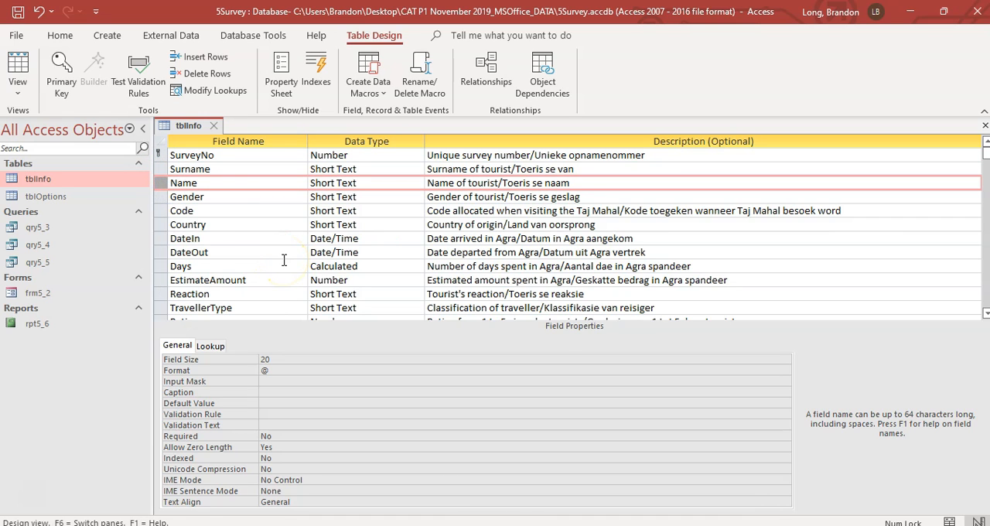
Step: Save the tblInfo design changes, check the Name column's position in Datasheet View, and return to Design View
{"action": "left_click", "coordinate": [17, 73]}
{"action": "left_click", "coordinate": [463, 316]}
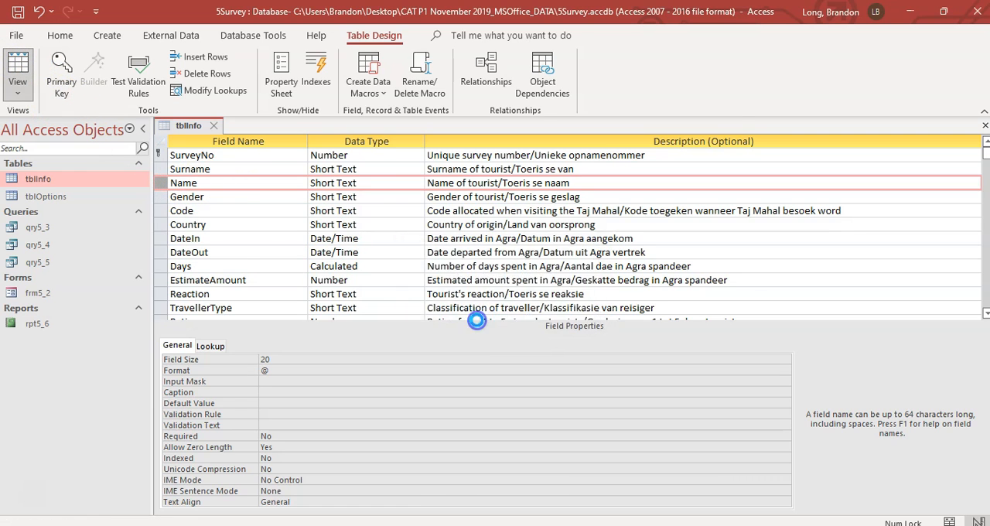
{"action": "left_click", "coordinate": [333, 141]}
{"action": "mouse_move", "coordinate": [334, 142]}
{"action": "left_mouse_down"}
{"action": "mouse_move", "coordinate": [285, 151]}
{"action": "mouse_move", "coordinate": [341, 147]}
{"action": "left_mouse_up"}
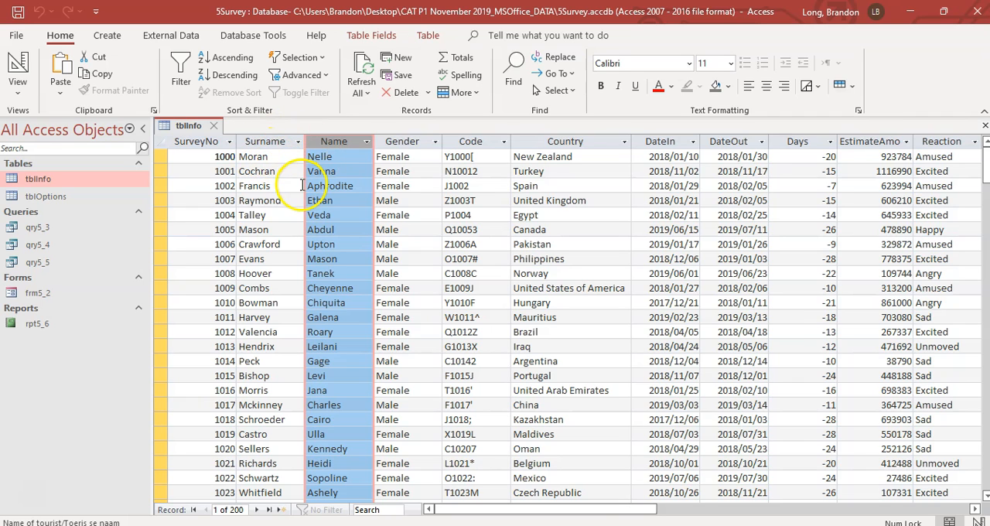
{"action": "left_click", "coordinate": [16, 77]}
Step: Read question 5.1.3 about the Code field's input mask in the exam PDF and show tblInfo in Datasheet View in Access
{"action": "key", "text": "alt+Tab"}
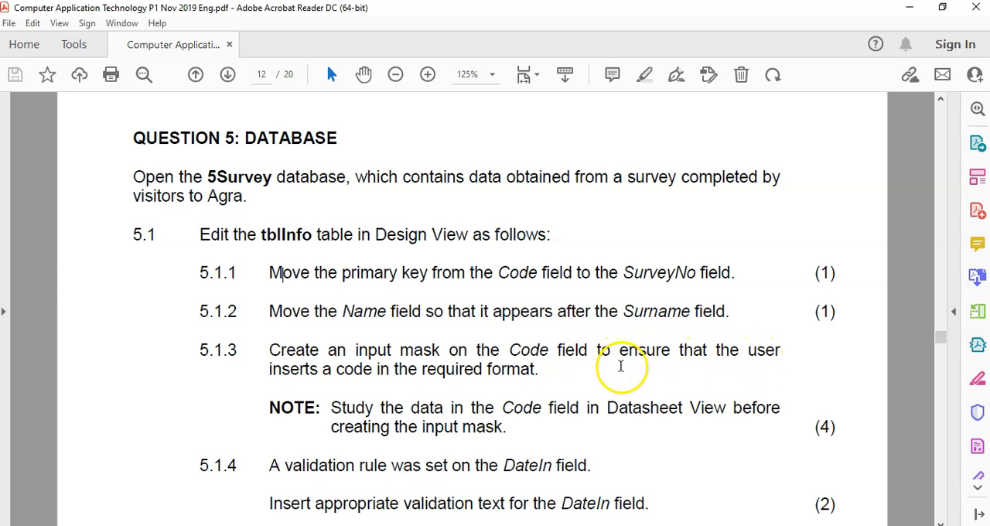
{"action": "scroll", "coordinate": [522, 402], "scroll_direction": "down", "scroll_amount": 2}
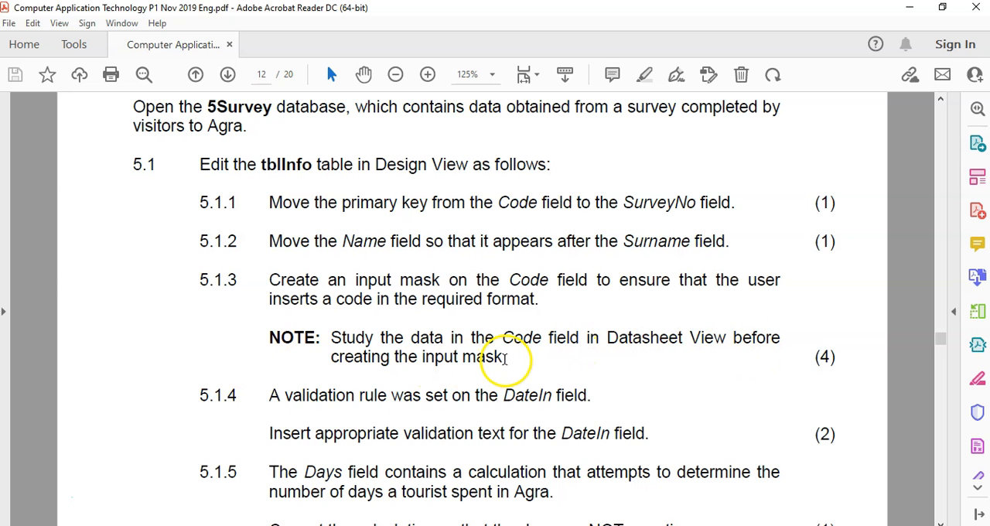
{"action": "left_click", "coordinate": [611, 525]}
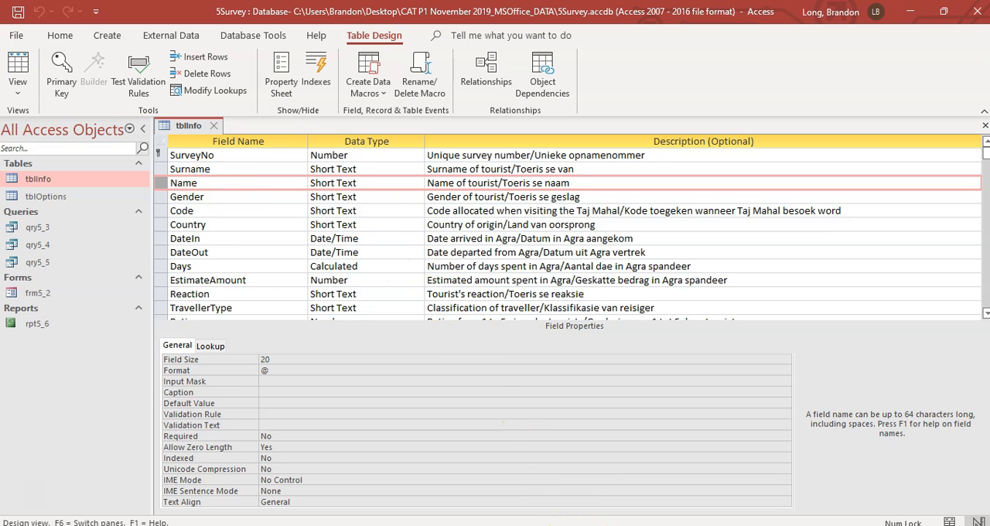
{"action": "left_click", "coordinate": [576, 525]}
{"action": "left_click", "coordinate": [610, 525]}
{"action": "left_click", "coordinate": [486, 212]}
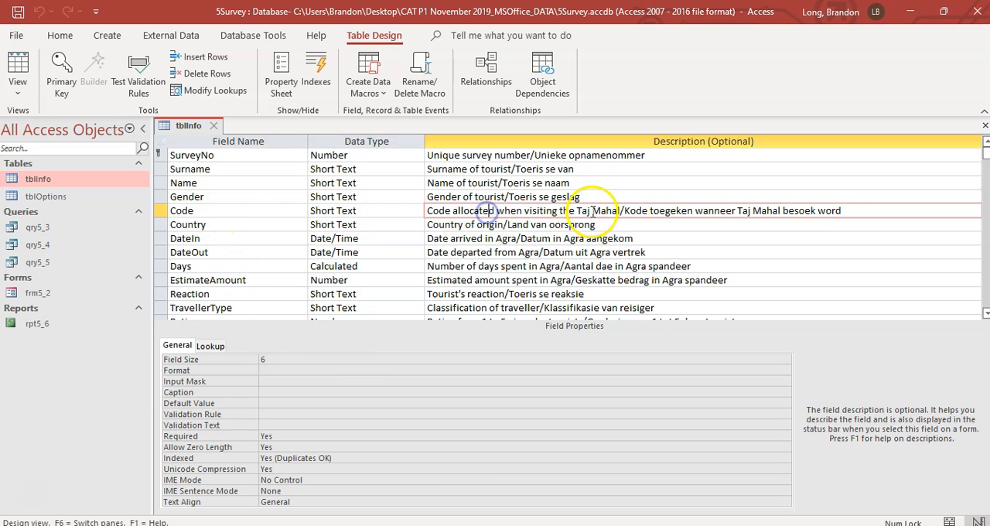
{"action": "left_click", "coordinate": [10, 66]}
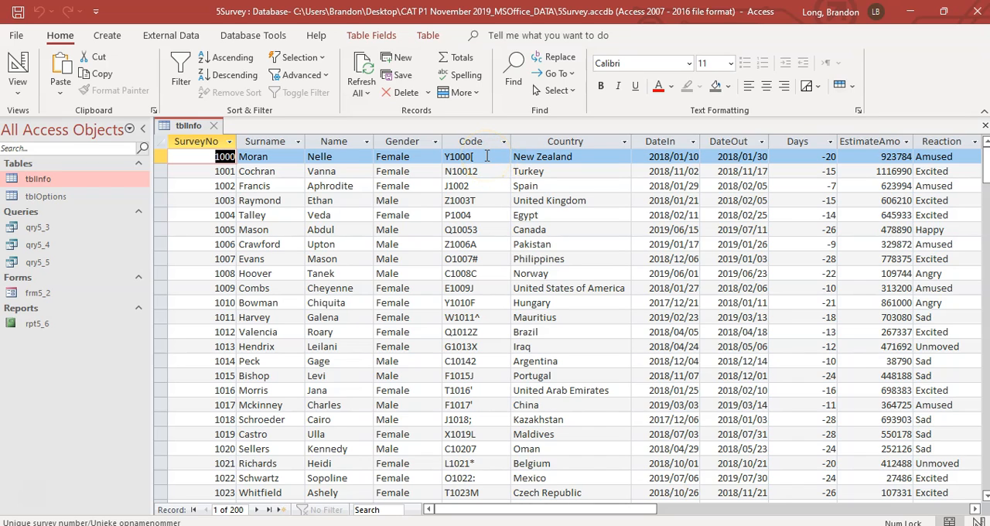
Step: Examine the Code values in tblInfo for the character pattern at the first, middle four and last positions
{"action": "left_click", "coordinate": [482, 190]}
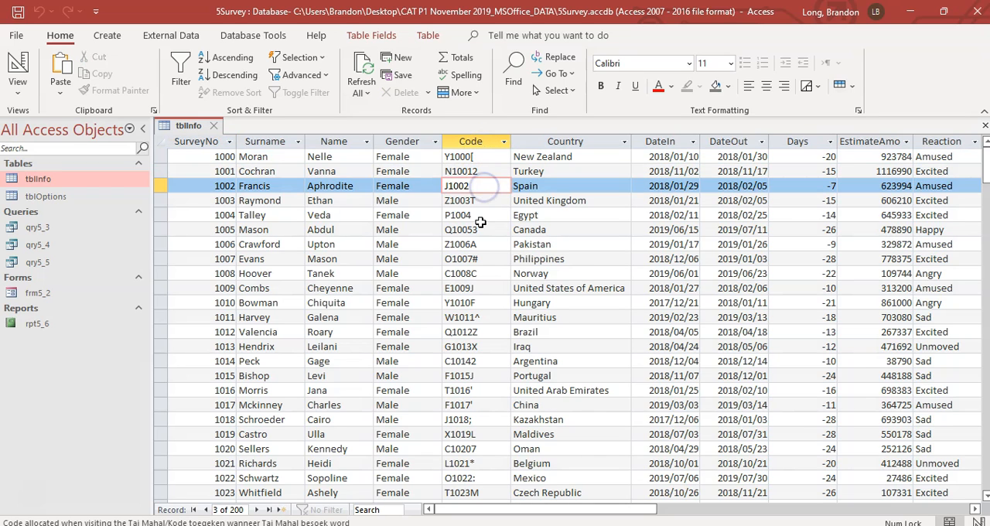
{"action": "left_click", "coordinate": [484, 229]}
{"action": "left_click", "coordinate": [484, 317]}
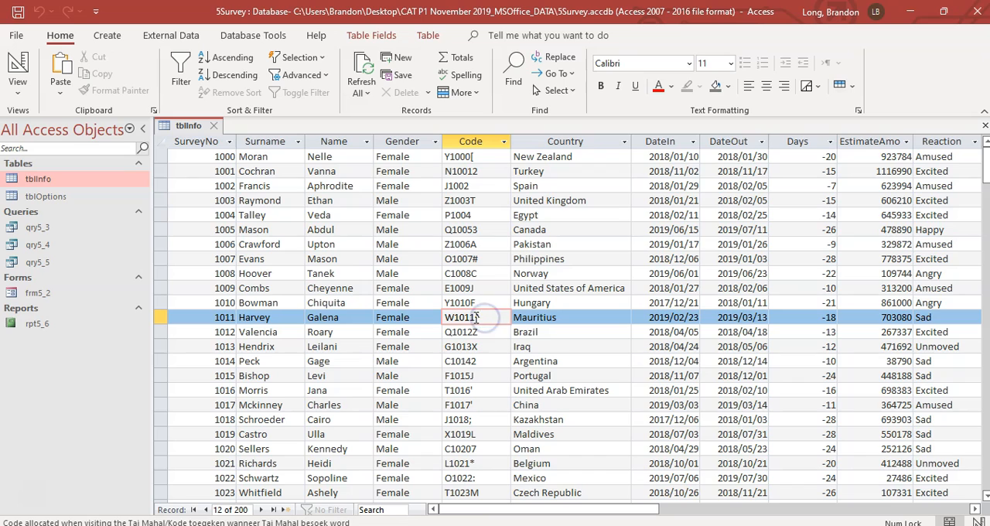
{"action": "left_click", "coordinate": [488, 296]}
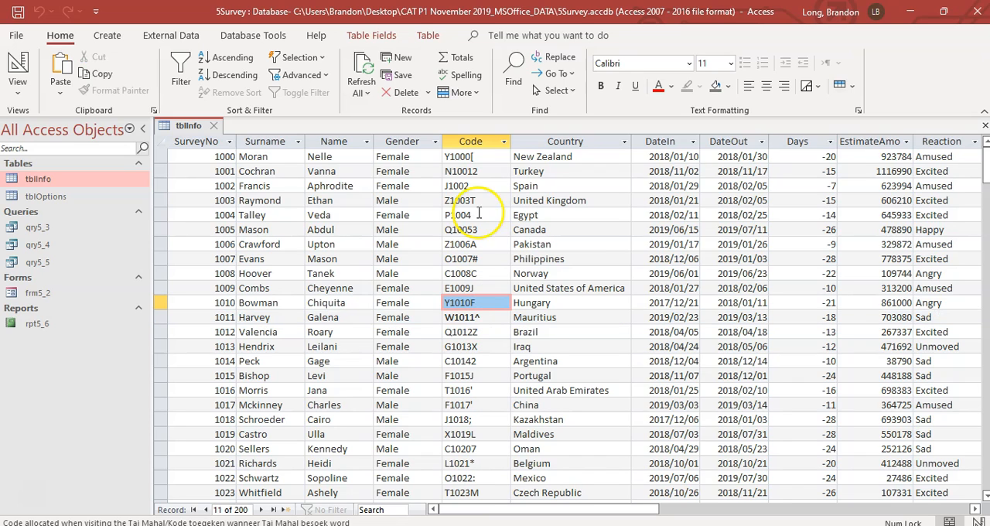
{"action": "left_click", "coordinate": [448, 201]}
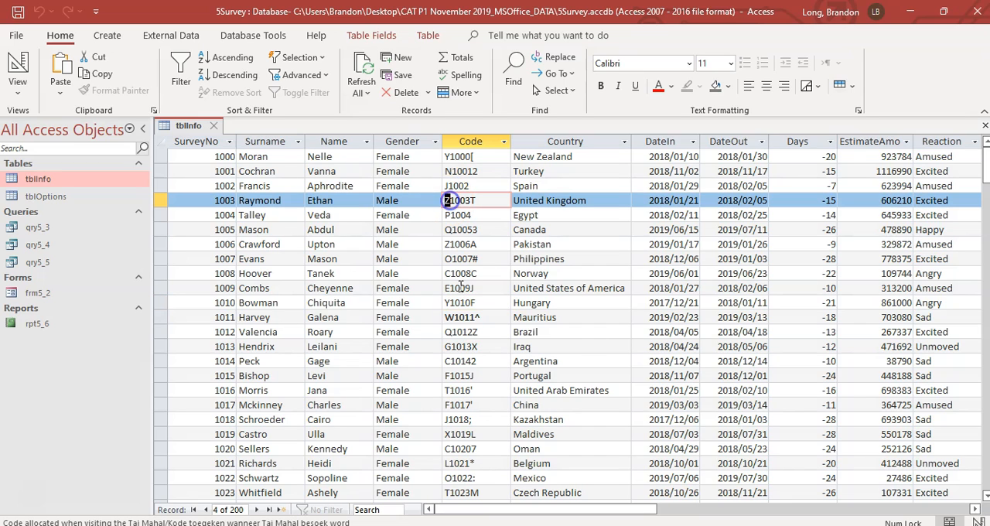
{"action": "left_click", "coordinate": [448, 303]}
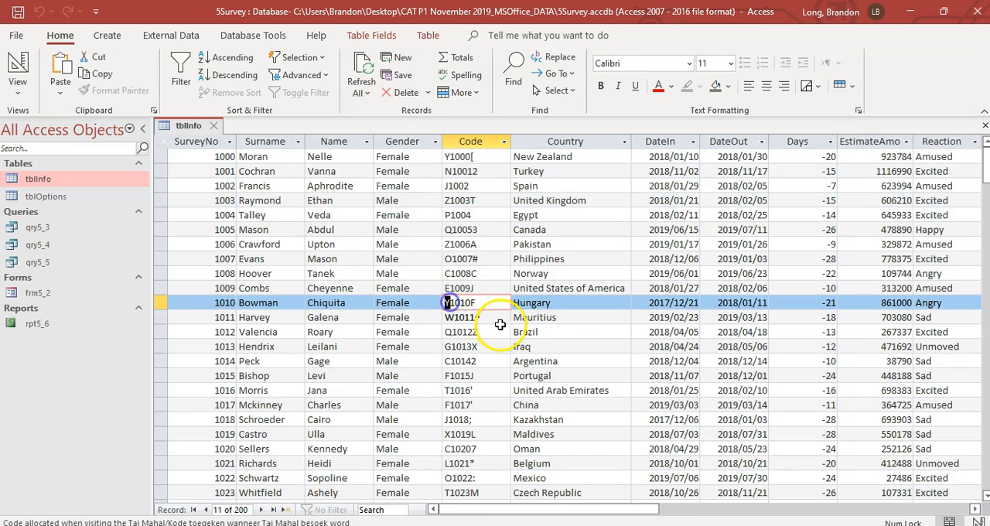
{"action": "left_click_drag", "start_coordinate": [451, 159], "coordinate": [472, 231]}
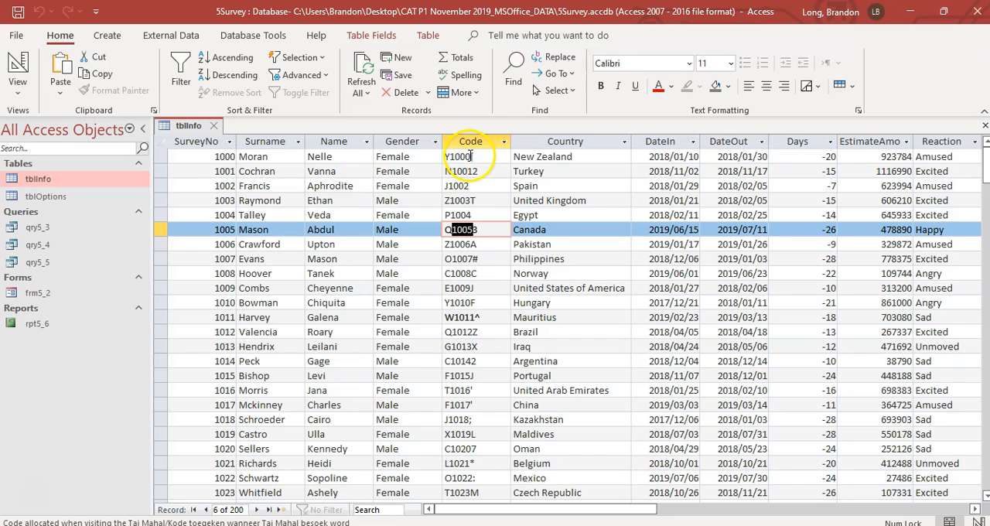
{"action": "left_click", "coordinate": [472, 156]}
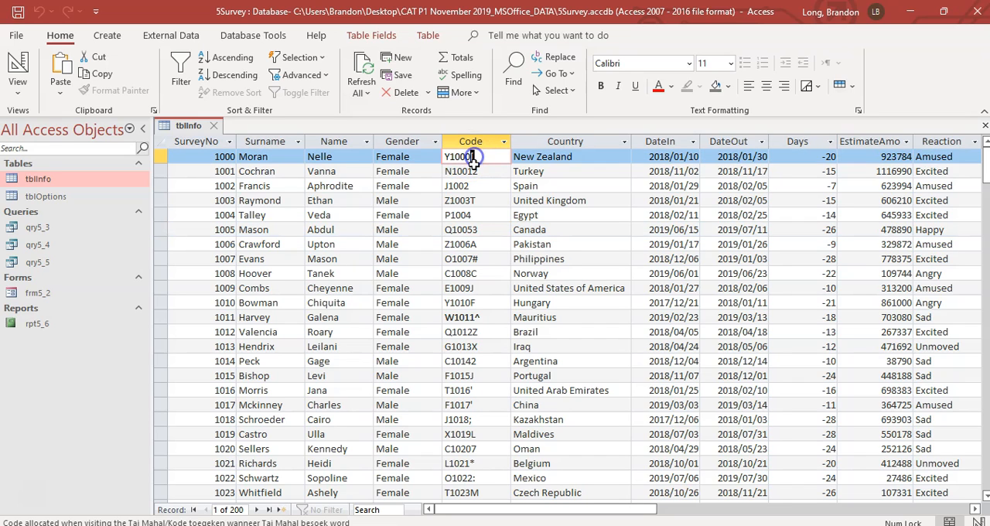
{"action": "left_click", "coordinate": [474, 174]}
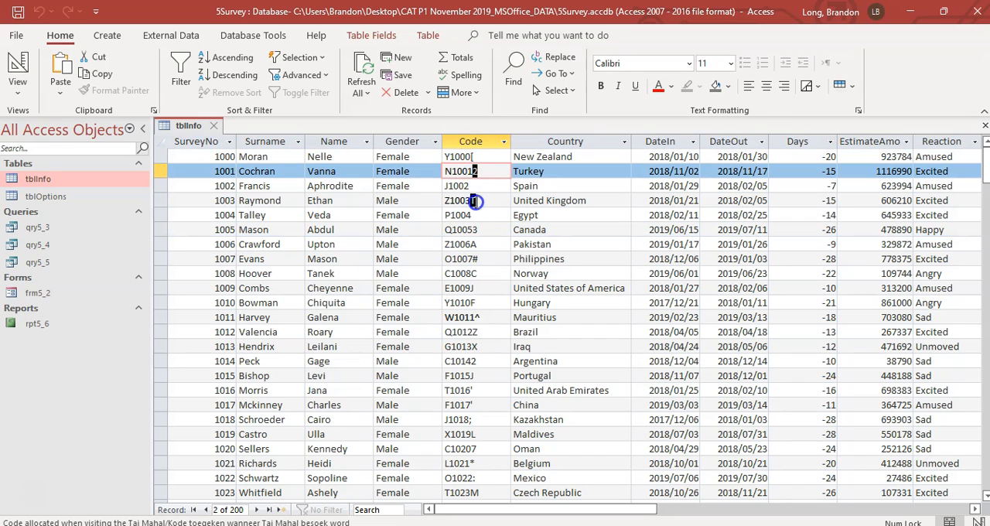
{"action": "left_click", "coordinate": [475, 200]}
{"action": "left_click", "coordinate": [474, 186]}
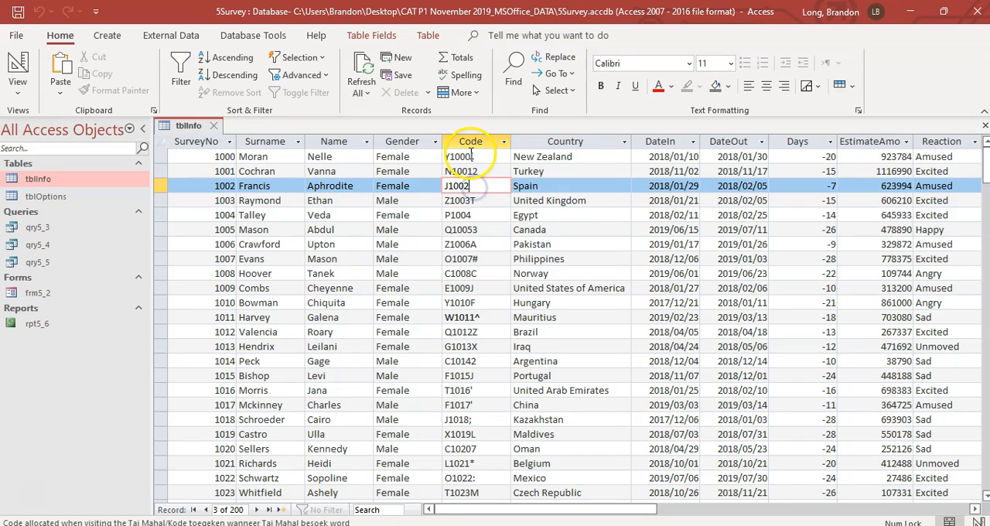
{"action": "left_click", "coordinate": [471, 156]}
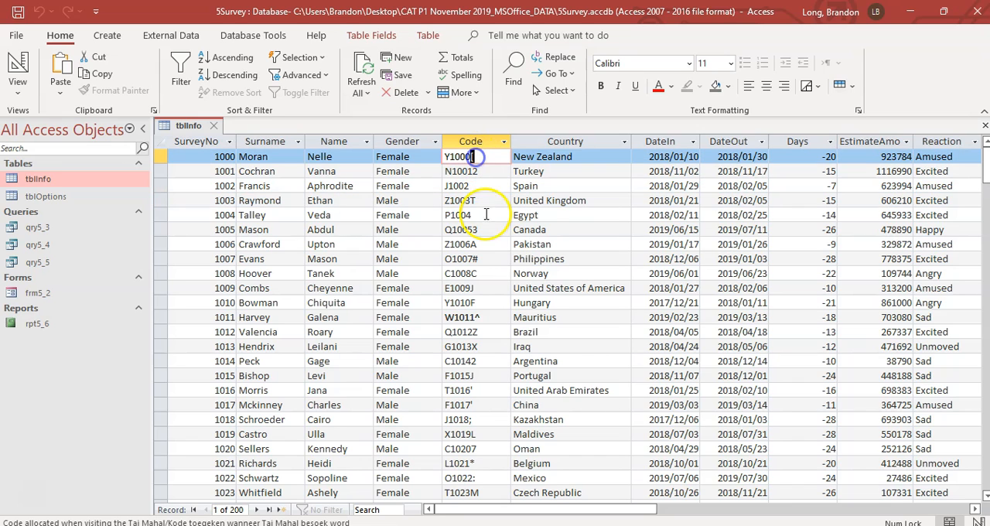
{"action": "left_click", "coordinate": [472, 259]}
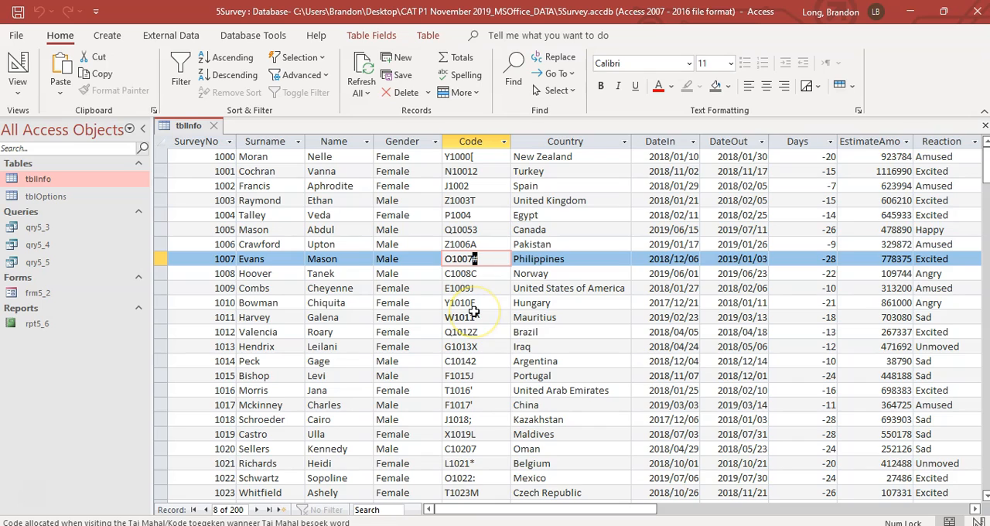
{"action": "scroll", "coordinate": [473, 312], "scroll_direction": "down", "scroll_amount": 6}
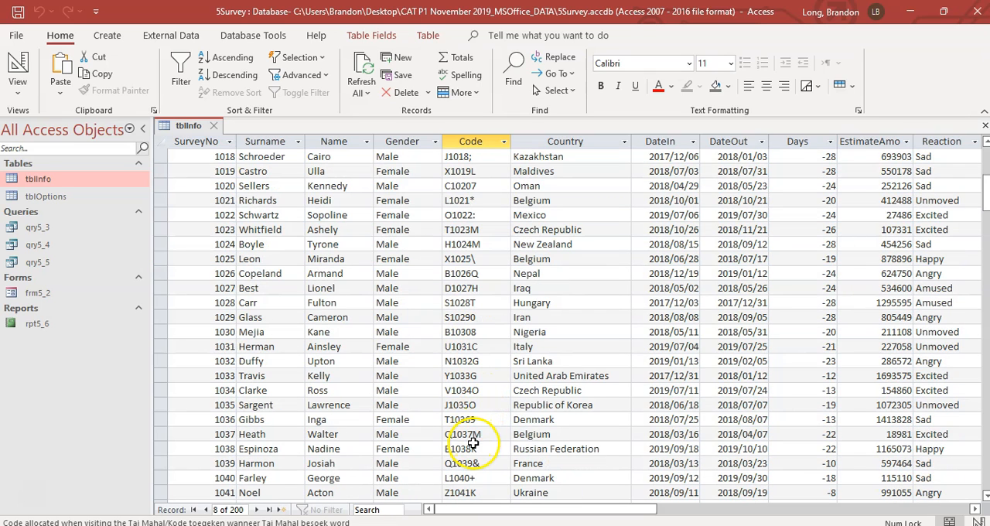
{"action": "left_click", "coordinate": [471, 446]}
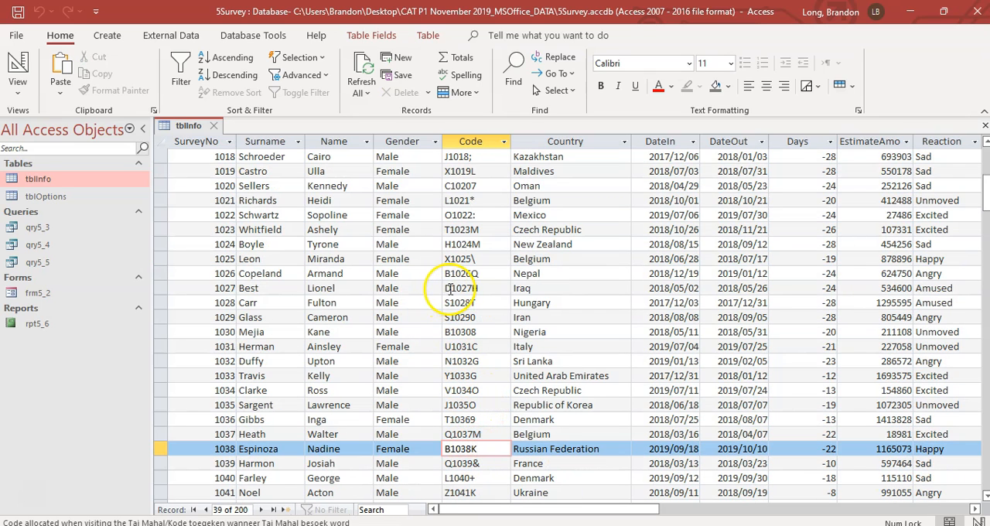
{"action": "left_click_drag", "start_coordinate": [471, 288], "coordinate": [472, 287]}
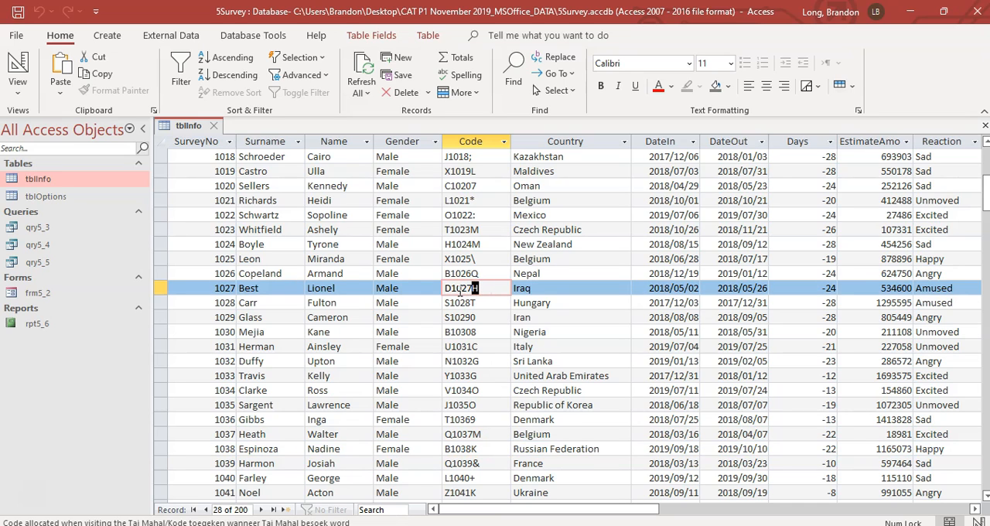
{"action": "left_click_drag", "start_coordinate": [471, 171], "coordinate": [471, 156]}
Step: Switch tblInfo to Design View and enter L0000 as the Code field's input mask, using the Input Mask Character Sheet in the exam PDF
{"action": "left_click", "coordinate": [18, 85]}
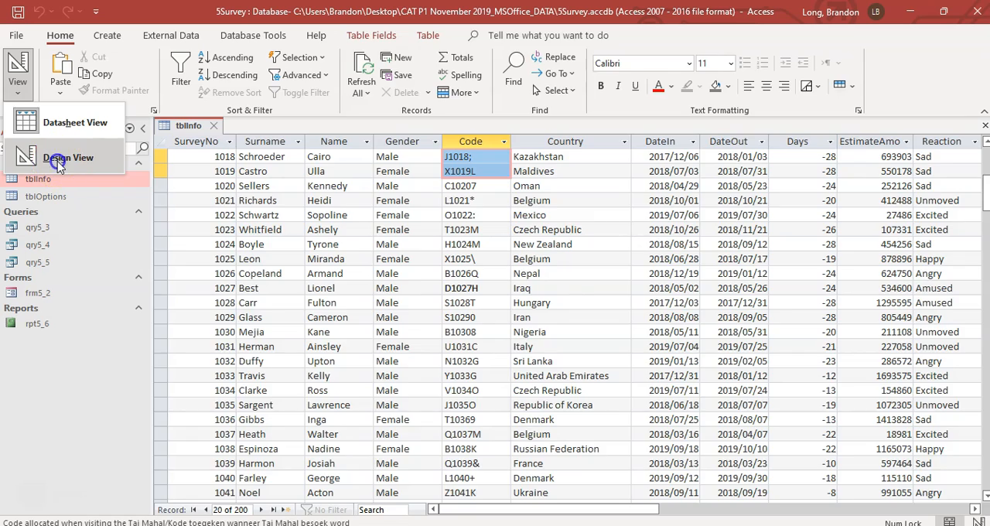
{"action": "left_click", "coordinate": [58, 159]}
{"action": "left_click", "coordinate": [248, 211]}
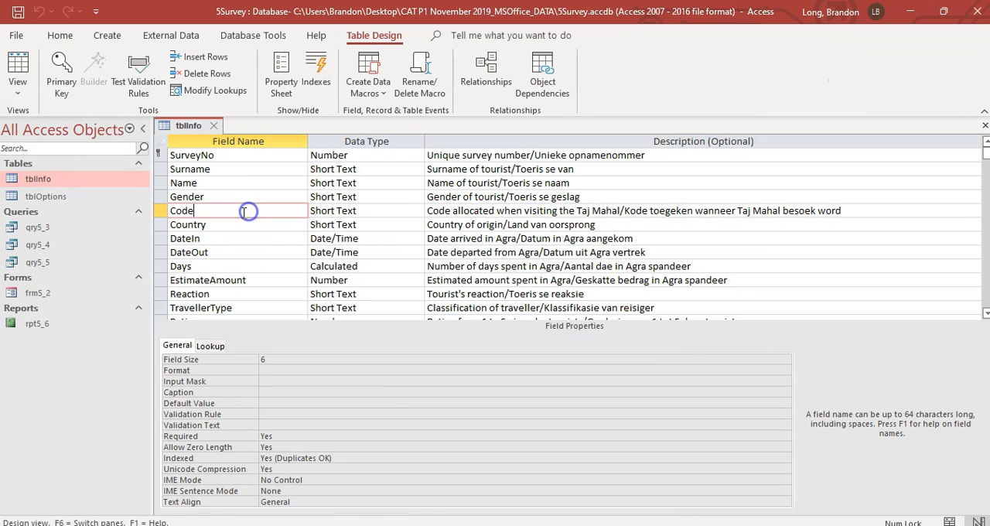
{"action": "left_click", "coordinate": [266, 381]}
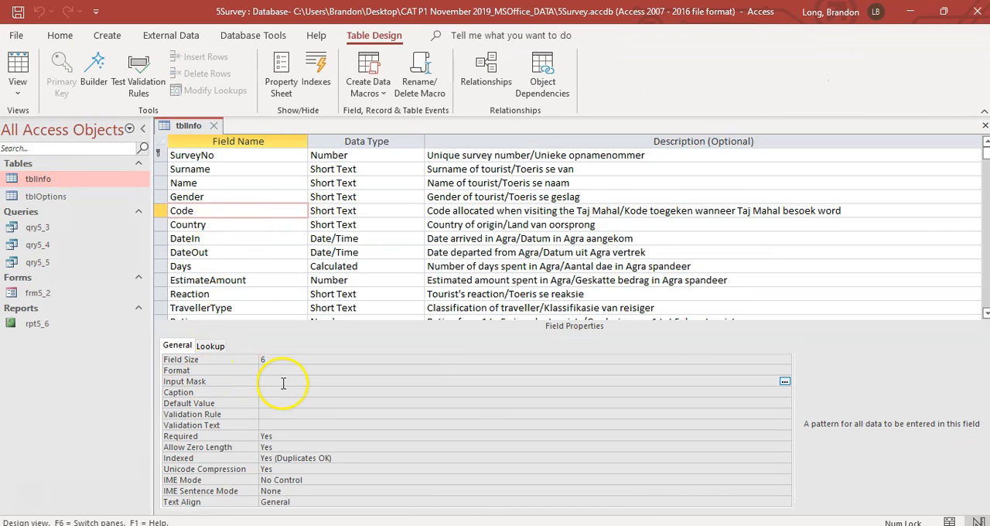
{"action": "key", "text": "alt+Tab"}
{"action": "left_click_drag", "start_coordinate": [941, 331], "coordinate": [943, 481]}
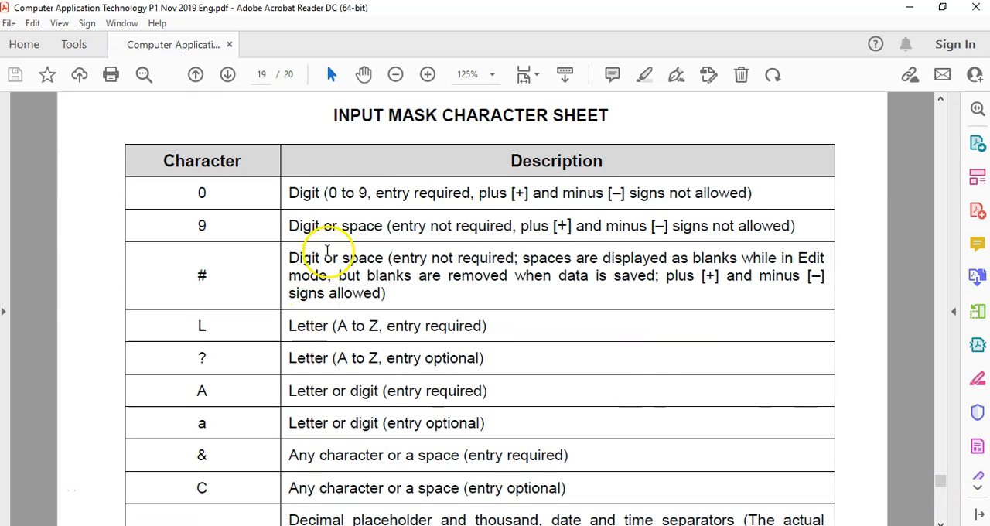
{"action": "double_click", "coordinate": [200, 328]}
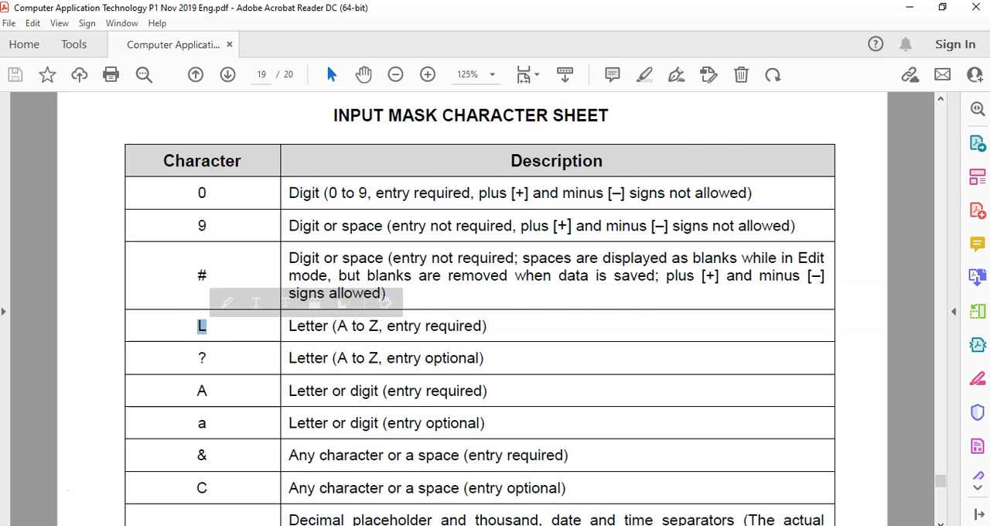
{"action": "key", "text": "alt+Tab"}
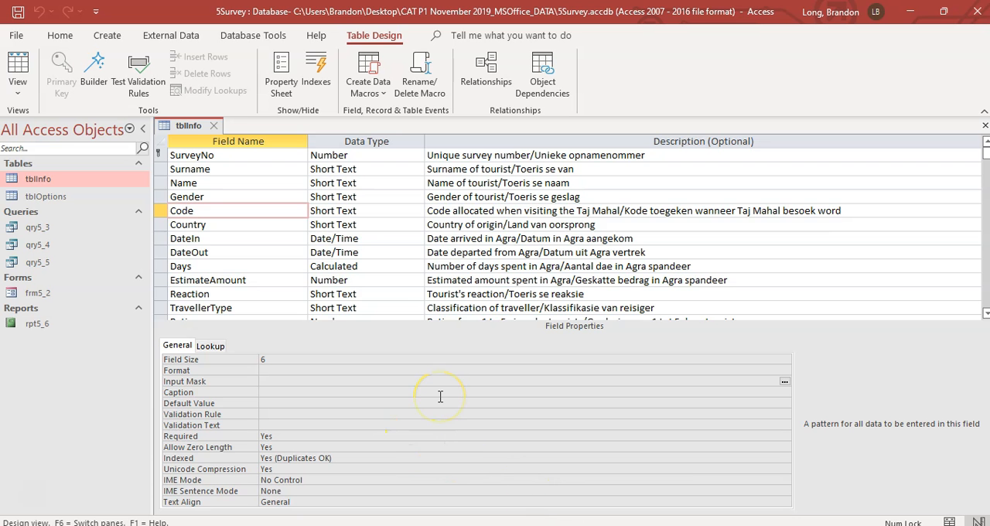
{"action": "key", "text": "alt+Tab"}
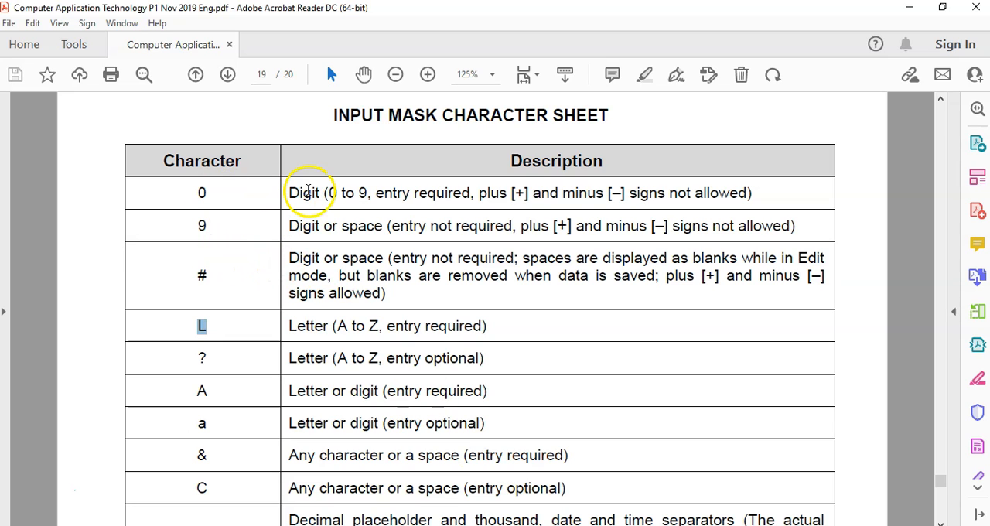
{"action": "key", "text": "alt+Tab"}
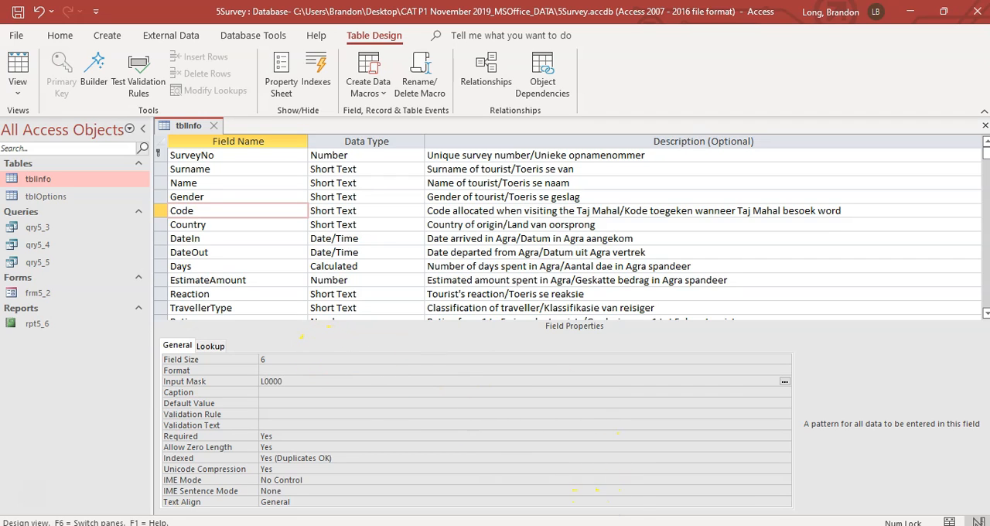
Step: Look up the mask character for an optional any-character entry in the PDF and append C to the Code input mask in Access
{"action": "key", "text": "alt+Tab"}
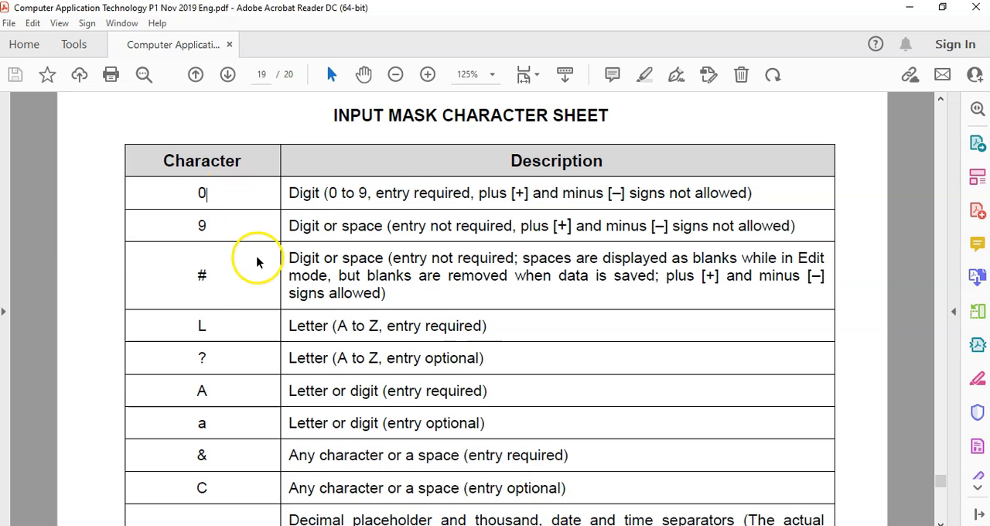
{"action": "scroll", "coordinate": [258, 294], "scroll_direction": "down", "scroll_amount": 1}
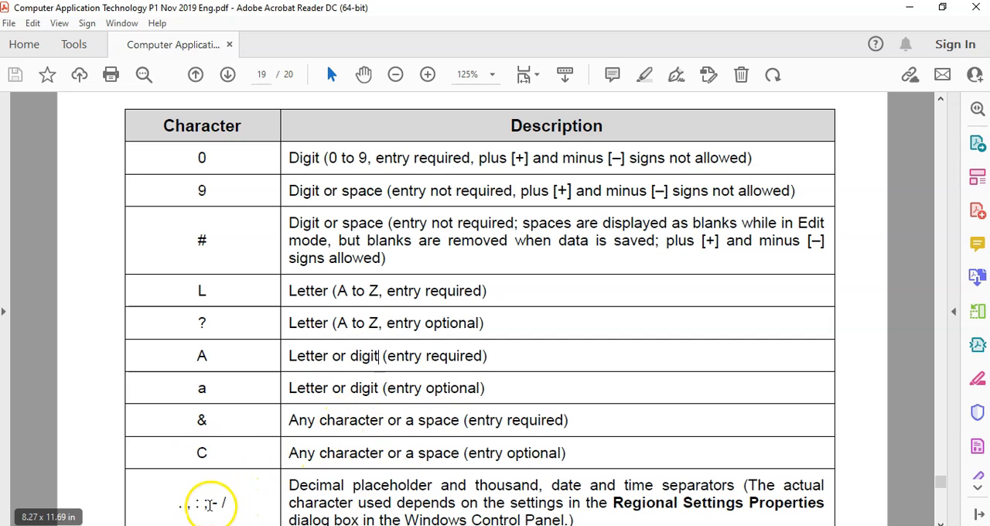
{"action": "double_click", "coordinate": [524, 452]}
{"action": "left_click", "coordinate": [195, 453]}
{"action": "double_click", "coordinate": [198, 453]}
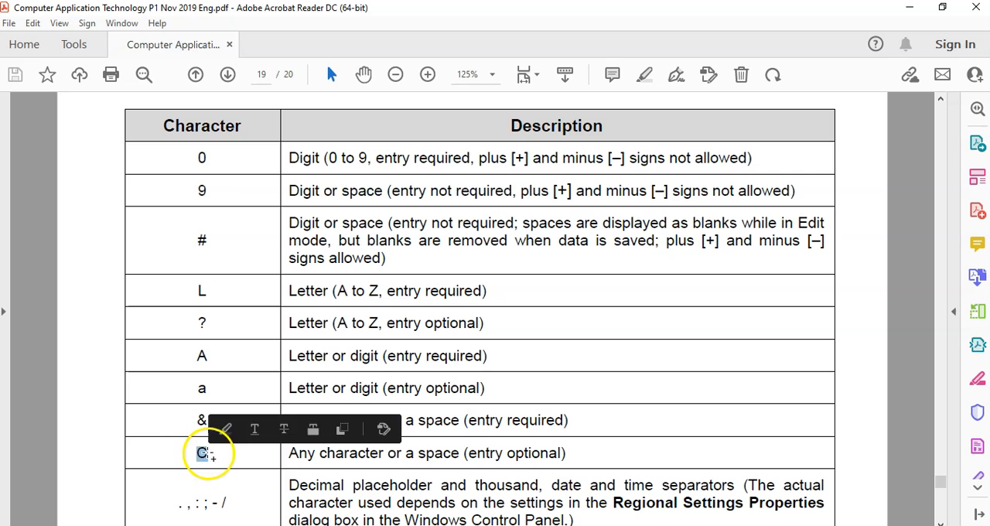
{"action": "key", "text": "alt+Tab"}
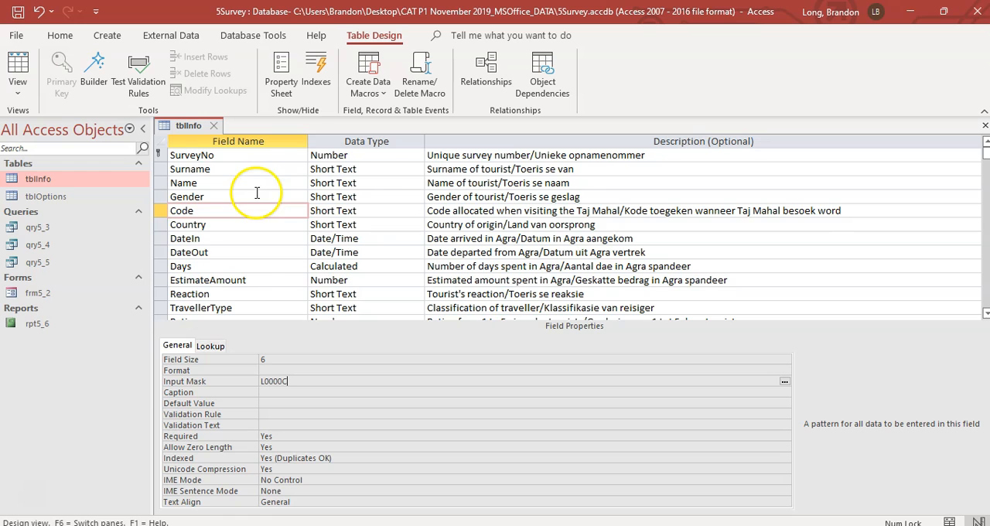
Step: Look up the uppercase conversion character in the PDF and put > in front of the Code input mask in Access
{"action": "key", "text": "alt+Tab"}
{"action": "scroll", "coordinate": [404, 360], "scroll_direction": "down", "scroll_amount": 3}
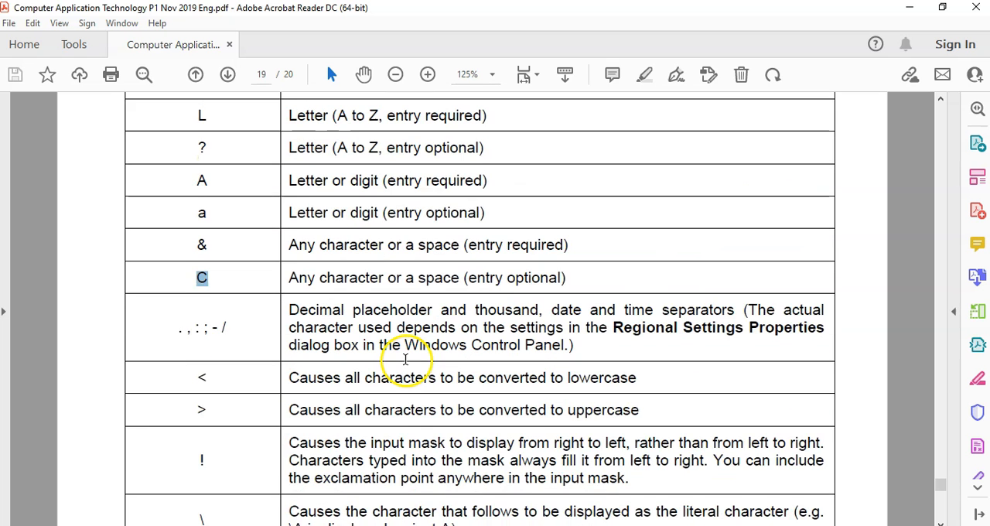
{"action": "scroll", "coordinate": [405, 359], "scroll_direction": "down", "scroll_amount": 1}
{"action": "left_click_drag", "start_coordinate": [233, 375], "coordinate": [193, 375]}
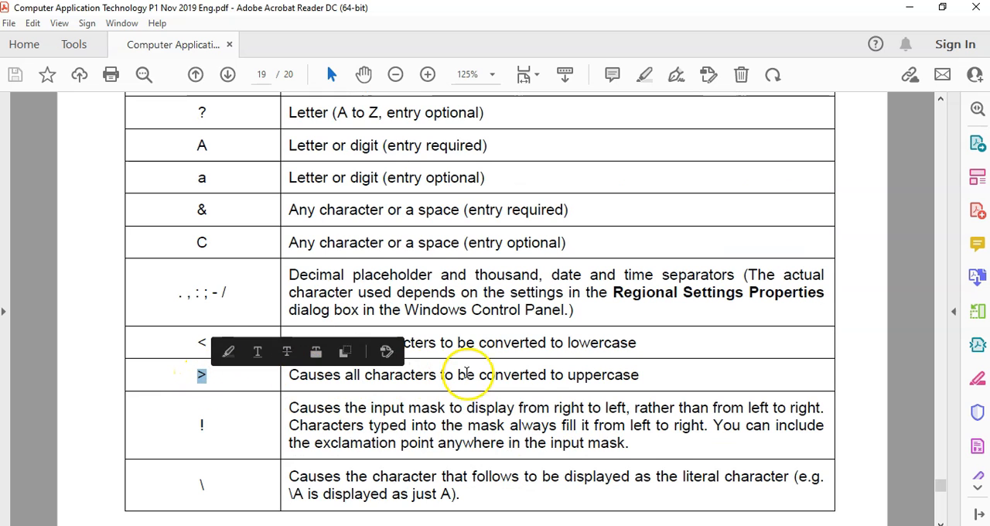
{"action": "key", "text": "alt+Tab"}
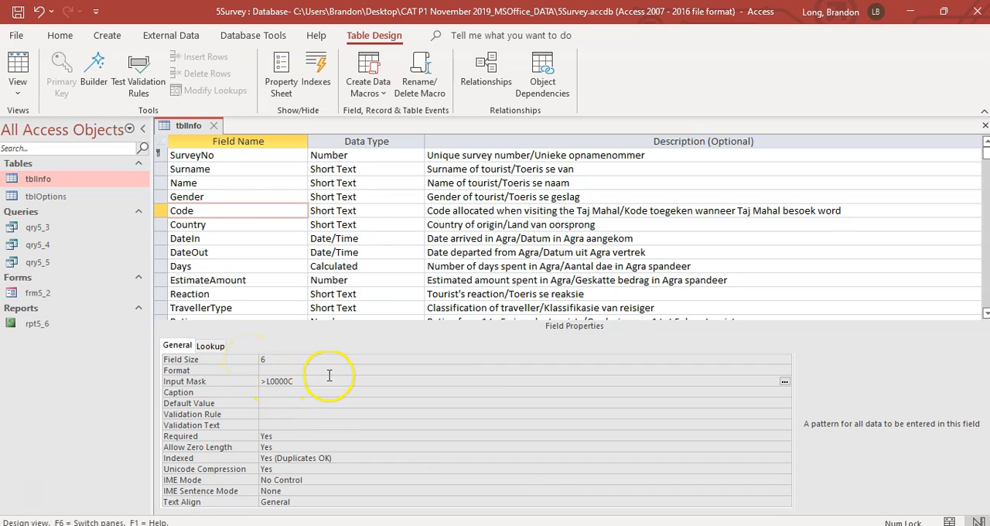
Step: Save tblInfo with the new input mask, check the Code column in Datasheet View, and return to Design View
{"action": "left_click", "coordinate": [23, 60]}
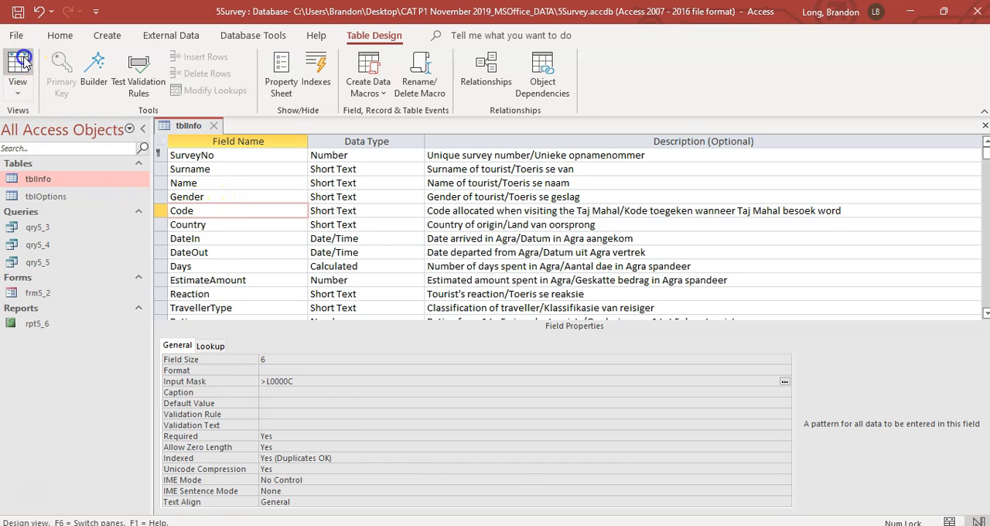
{"action": "left_click", "coordinate": [472, 321]}
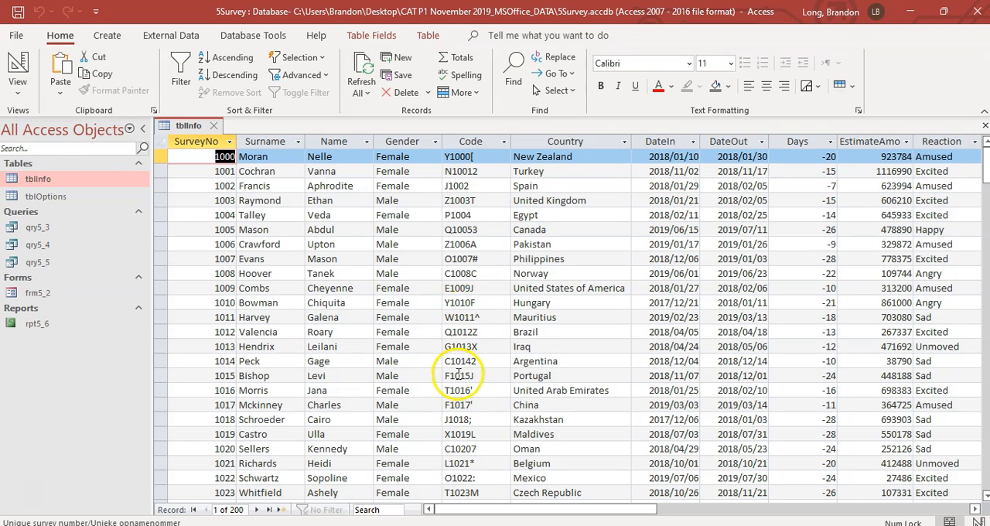
{"action": "left_click", "coordinate": [18, 65]}
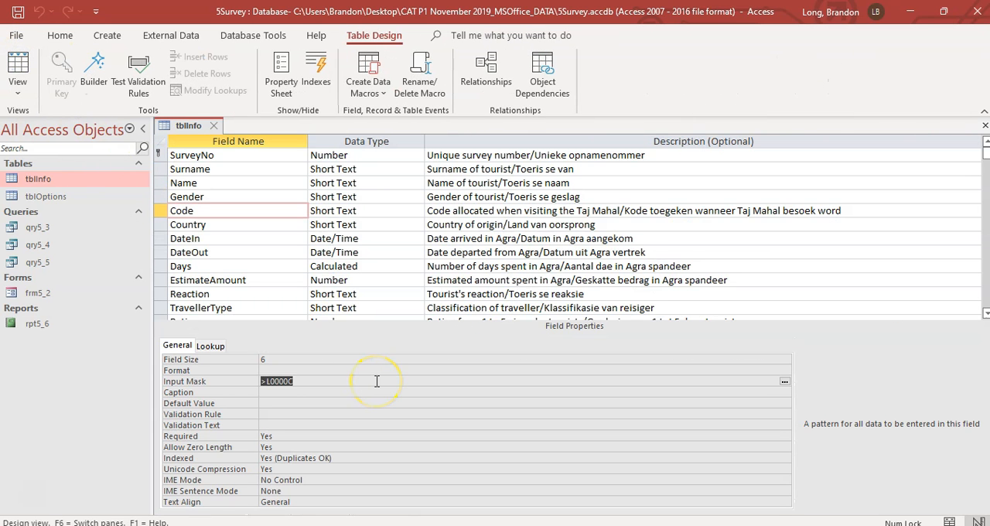
Step: Read question 5.1.4 in the exam PDF and set DateIn's validation text to "Must be between 31 Dec 2017 and 10 Oct 2019"
{"action": "key", "text": "alt+Tab"}
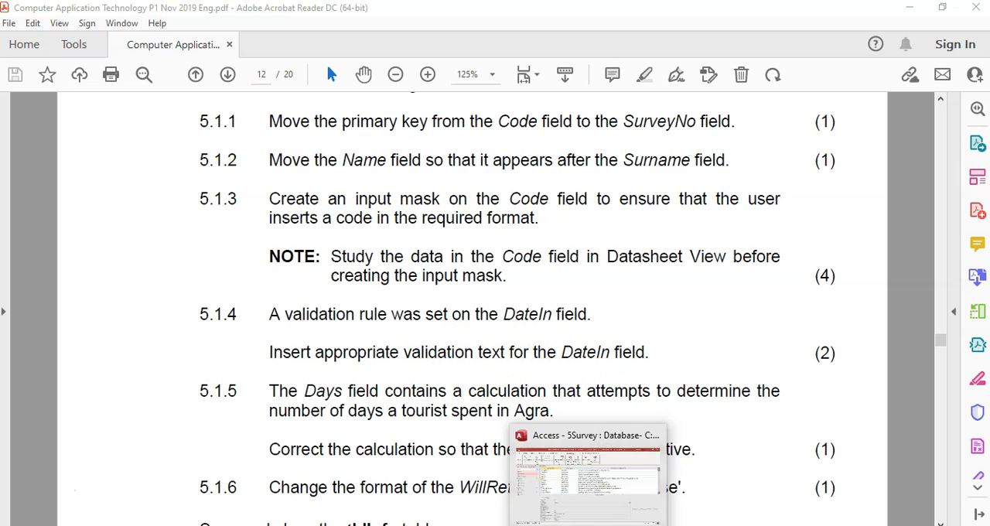
{"action": "left_click", "coordinate": [590, 524]}
{"action": "left_click", "coordinate": [225, 240]}
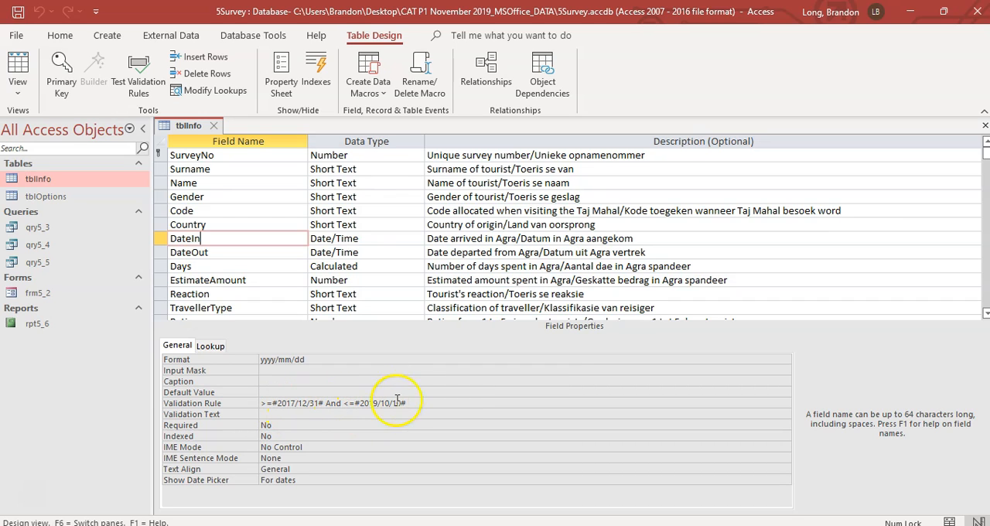
{"action": "left_click", "coordinate": [293, 415]}
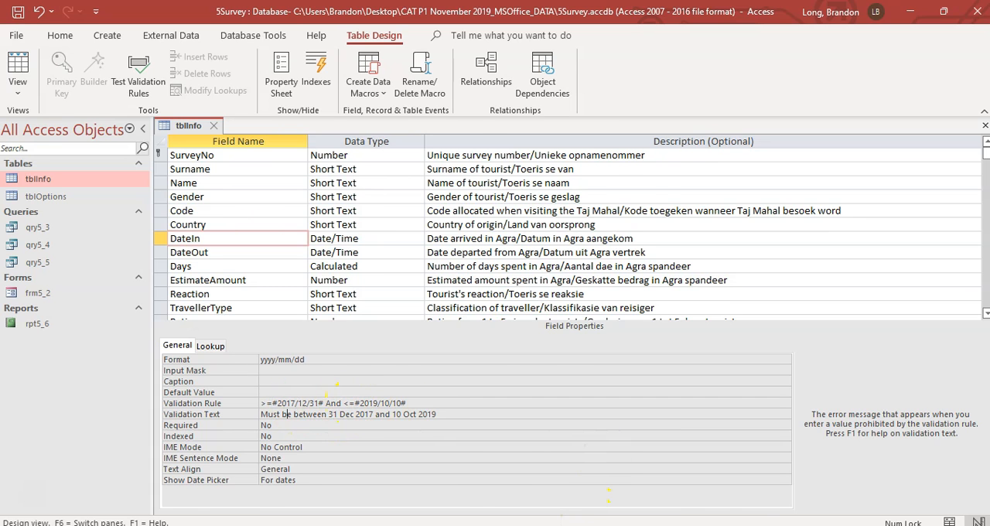
Step: Read question 5.1.5 about the Days calculation in the exam PDF and inspect the Days field's expression in tblInfo in Access
{"action": "key", "text": "alt+Tab"}
{"action": "left_click", "coordinate": [391, 326]}
{"action": "scroll", "coordinate": [391, 325], "scroll_direction": "down", "scroll_amount": 1}
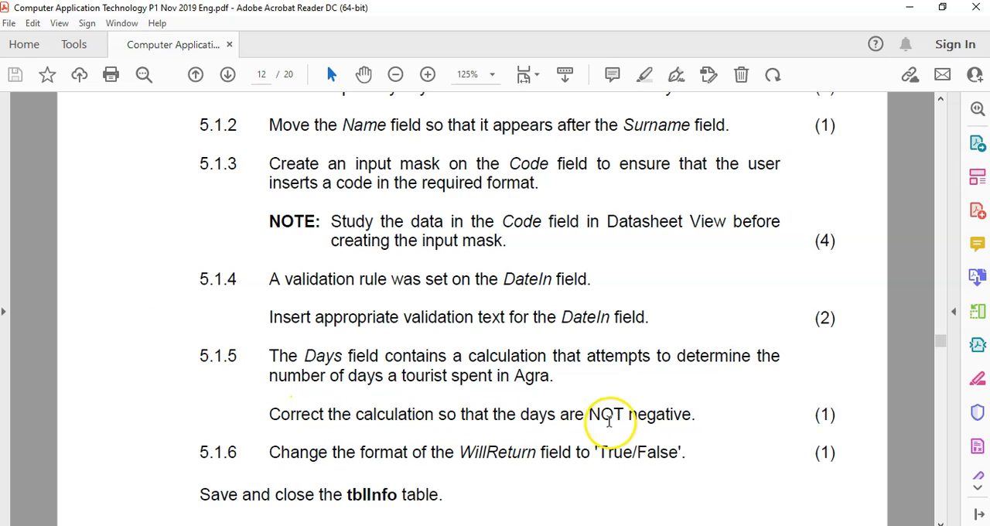
{"action": "key", "text": "alt+Tab"}
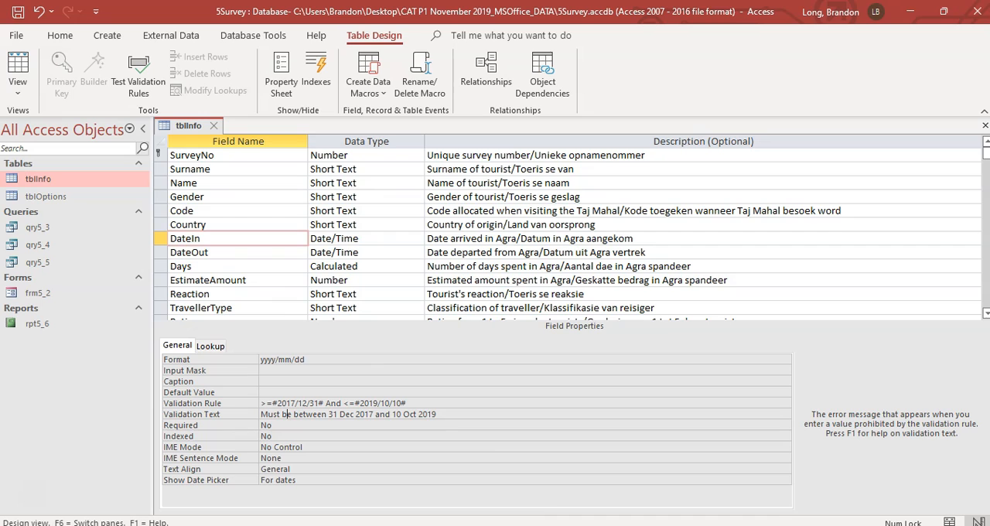
{"action": "left_click", "coordinate": [205, 267]}
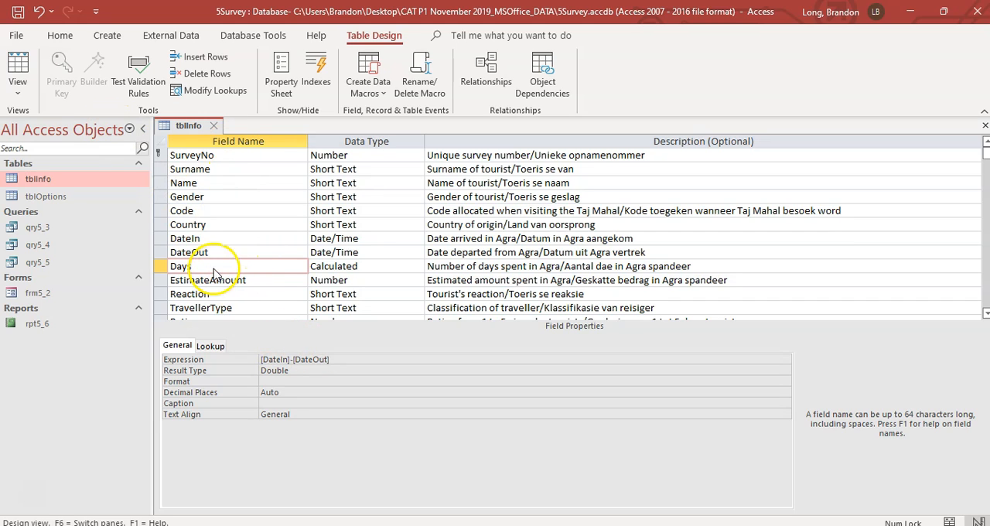
Step: Save the DateIn validation text, examine the Days values in Datasheet View, and return to Design View
{"action": "left_click", "coordinate": [19, 71]}
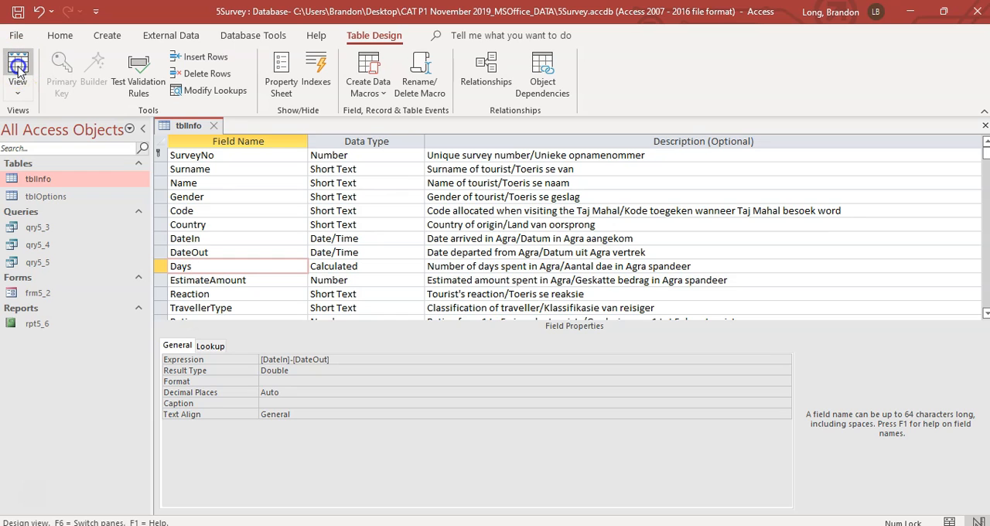
{"action": "left_click", "coordinate": [470, 317]}
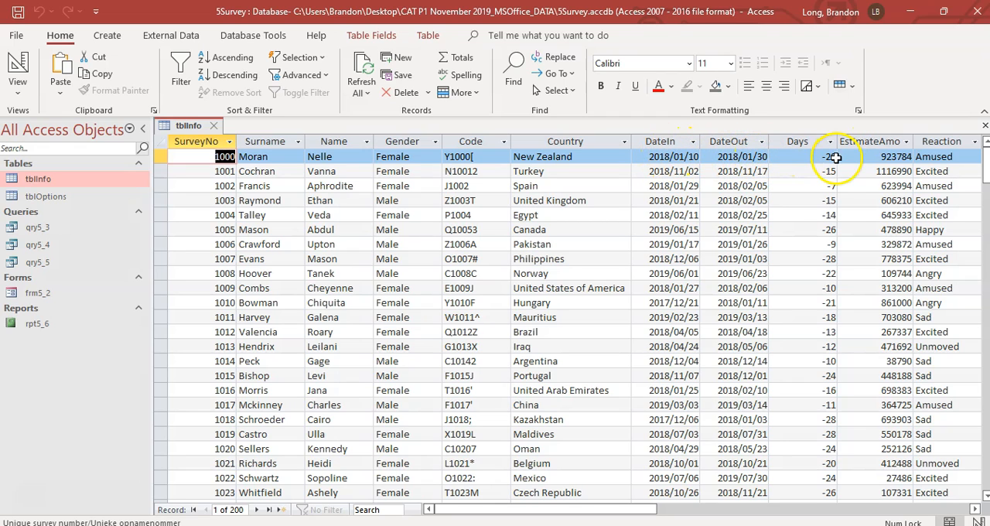
{"action": "left_click", "coordinate": [17, 68]}
Step: Change the Days field's expression to [DateOut]-[DateIn]
{"action": "left_click", "coordinate": [185, 266]}
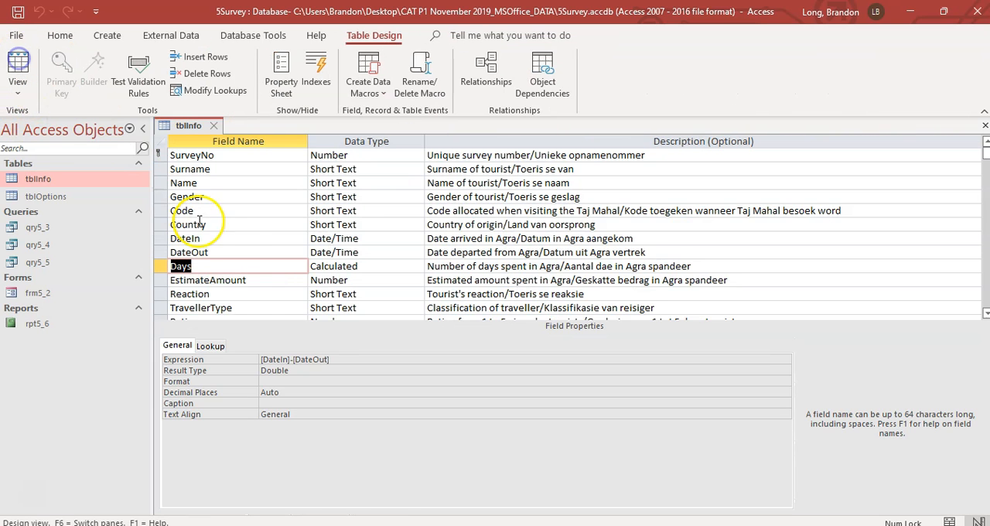
{"action": "left_click", "coordinate": [287, 360]}
{"action": "key", "text": "BackSpace"}
{"action": "key", "text": "BackSpace"}
{"action": "type", "text": "Out"}
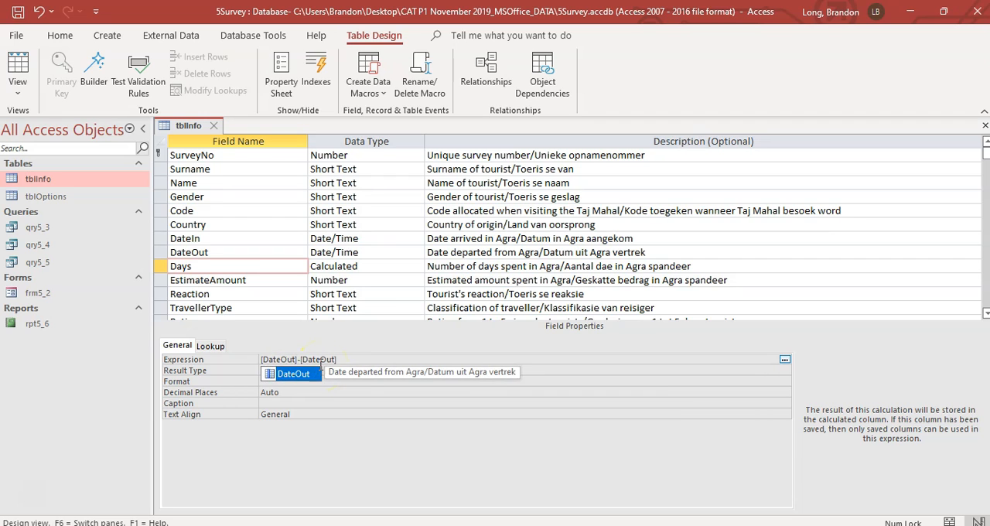
{"action": "left_click", "coordinate": [324, 361]}
{"action": "key", "text": "BackSpace"}
{"action": "key", "text": "BackSpace"}
{"action": "key", "text": "Delete"}
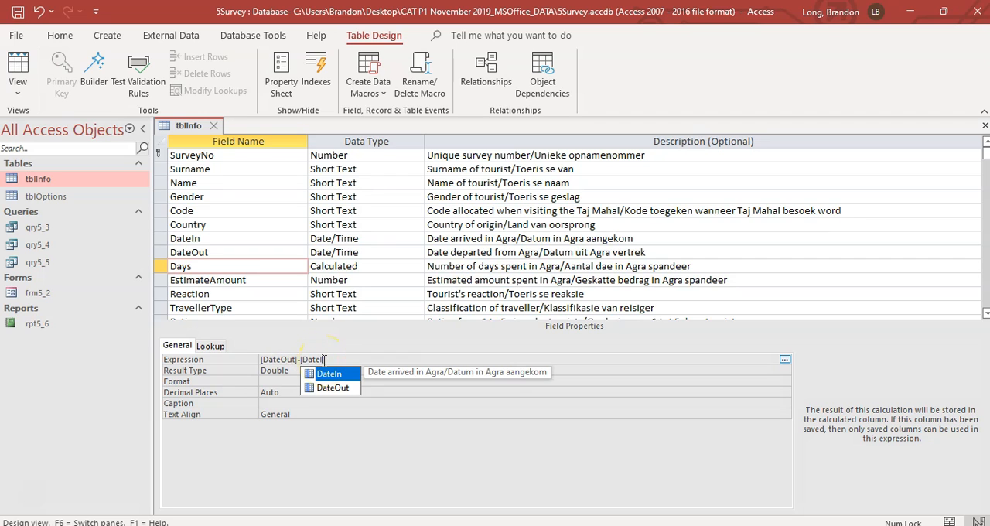
{"action": "type", "text": "In]"}
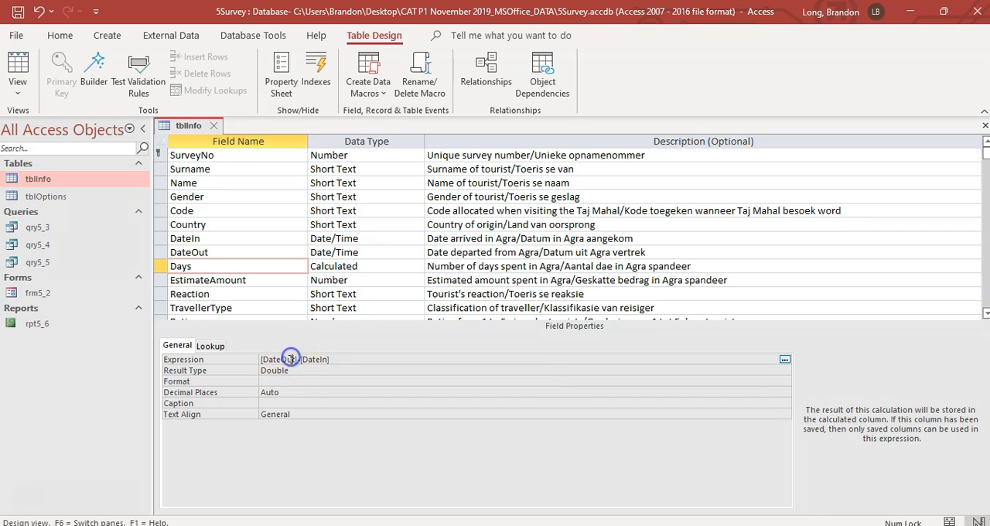
Step: Save the corrected Days calculation, check its results in Datasheet View, and return to Design View
{"action": "left_click", "coordinate": [283, 370]}
{"action": "left_click", "coordinate": [17, 75]}
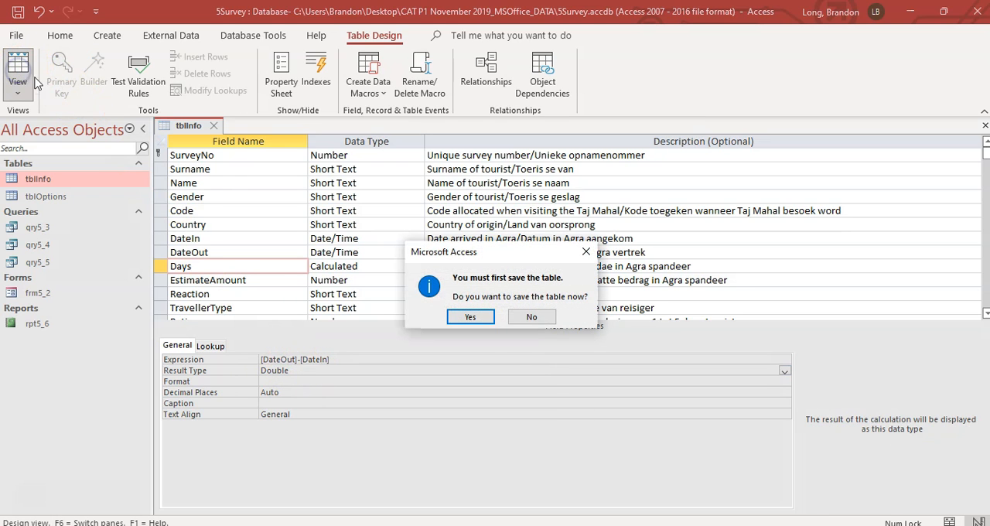
{"action": "left_click", "coordinate": [468, 315]}
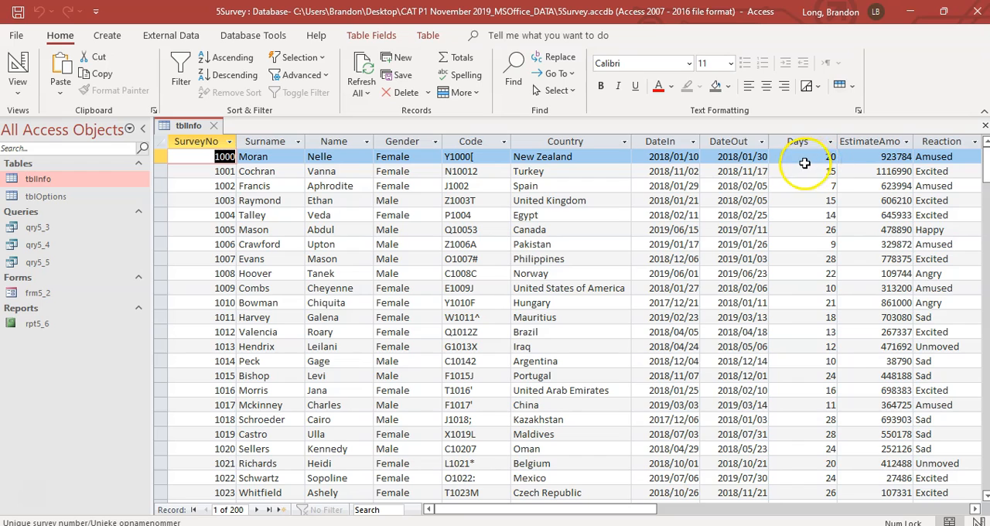
{"action": "left_click", "coordinate": [14, 68]}
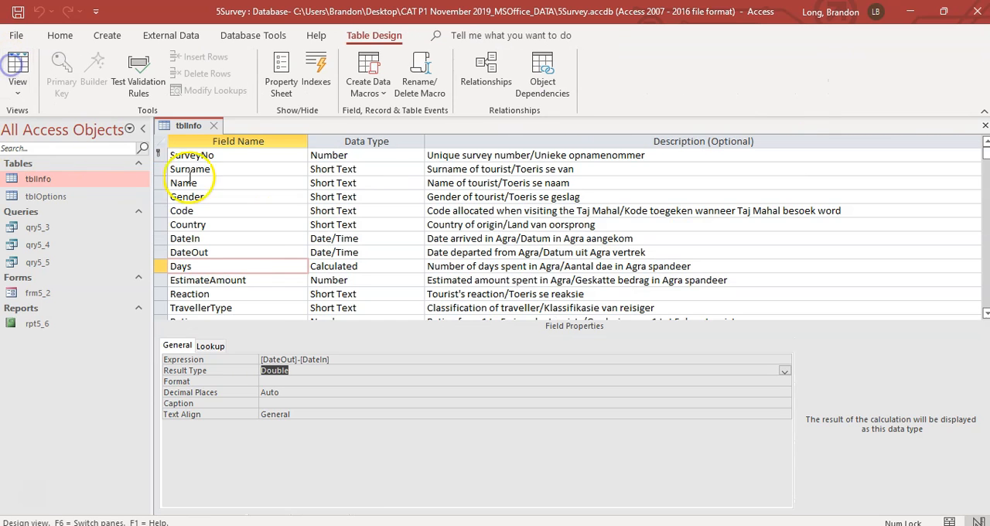
Step: Read question 5.1.6 in the exam PDF and set the WillReturn field's format to True/False in tblInfo in Access
{"action": "key", "text": "alt+Tab"}
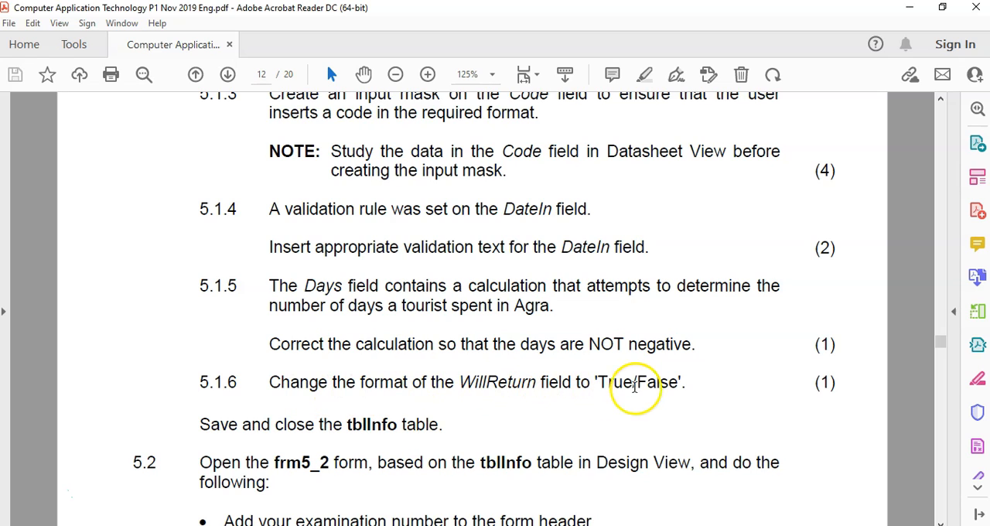
{"action": "key", "text": "alt+Tab"}
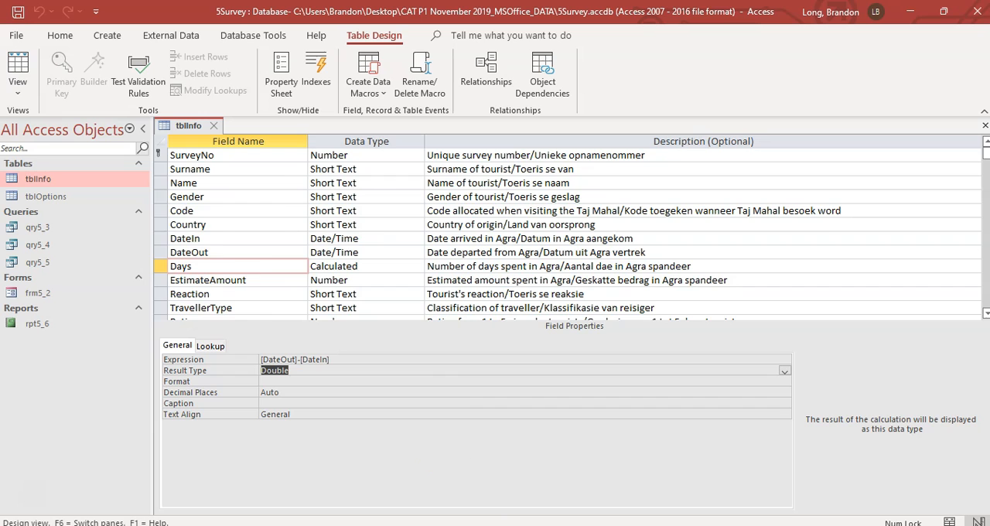
{"action": "scroll", "coordinate": [222, 235], "scroll_direction": "down", "scroll_amount": 2}
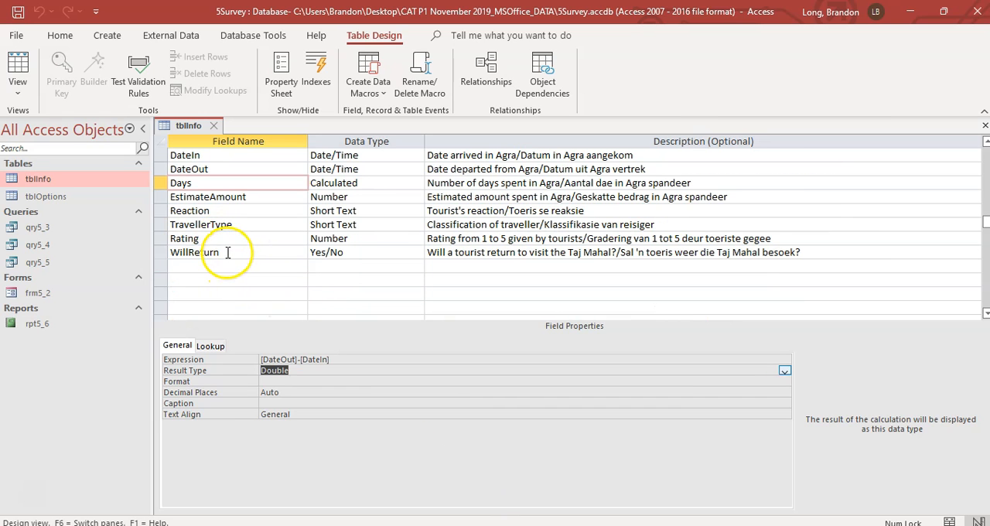
{"action": "left_click", "coordinate": [227, 253]}
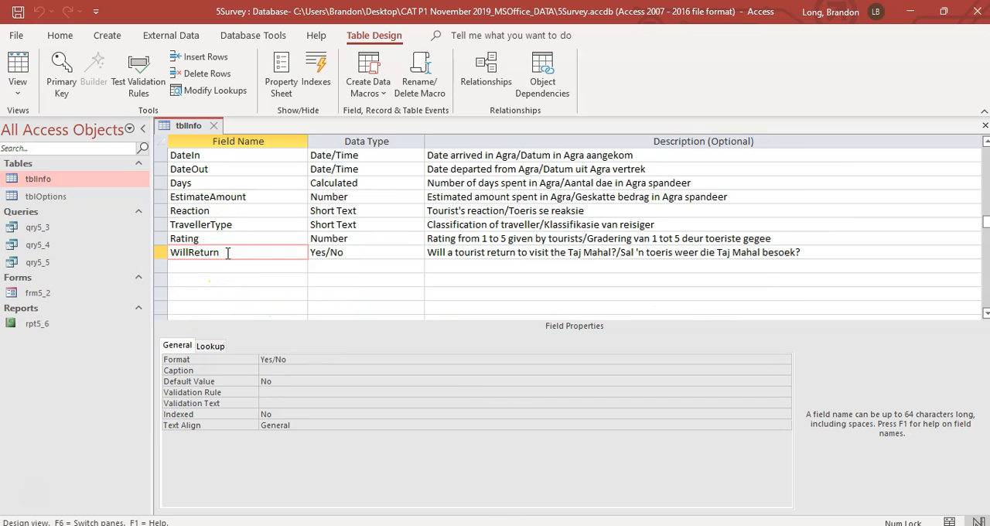
{"action": "left_click", "coordinate": [354, 253]}
{"action": "left_click", "coordinate": [417, 253]}
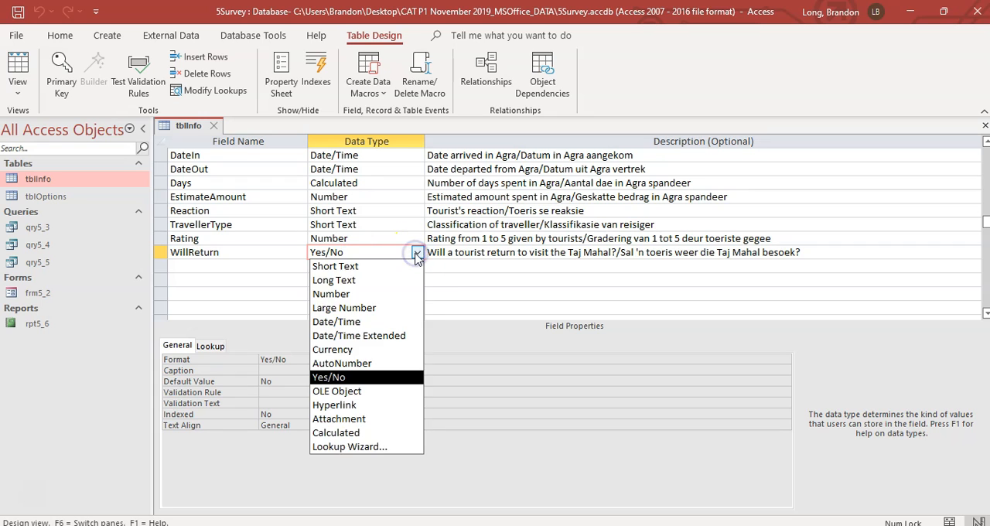
{"action": "left_click", "coordinate": [416, 254]}
{"action": "left_click", "coordinate": [294, 360]}
{"action": "left_click", "coordinate": [784, 361]}
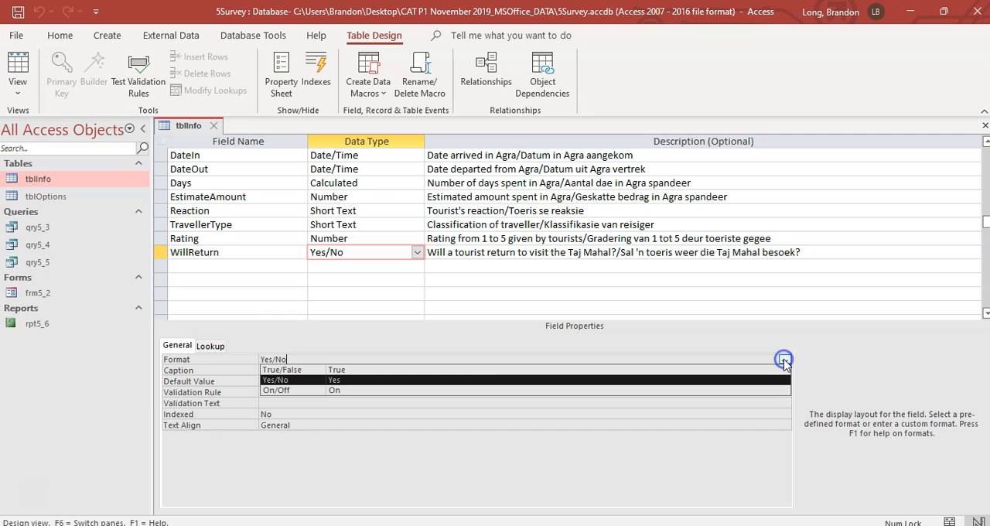
{"action": "left_click", "coordinate": [290, 370]}
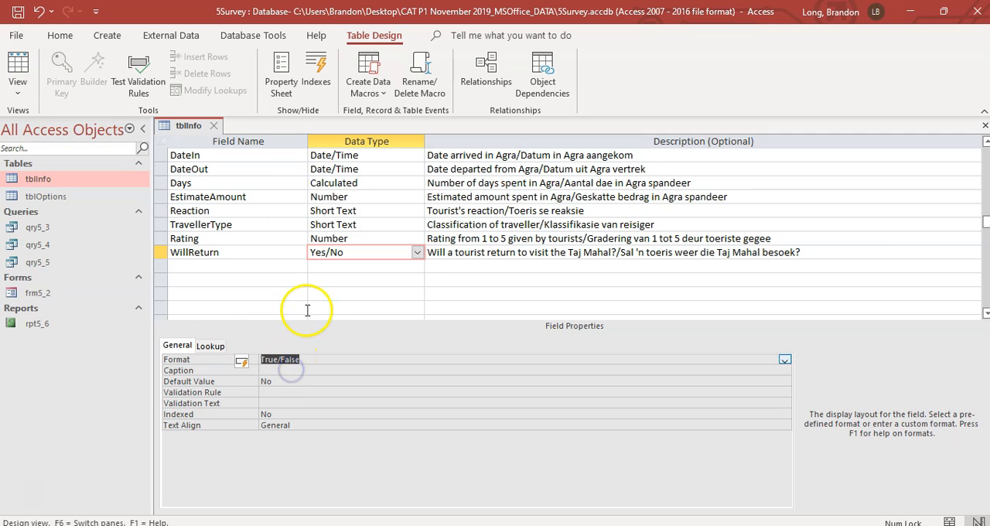
Step: Save the WillReturn format change, view the table in Datasheet View, and return to Design View
{"action": "left_click", "coordinate": [18, 65]}
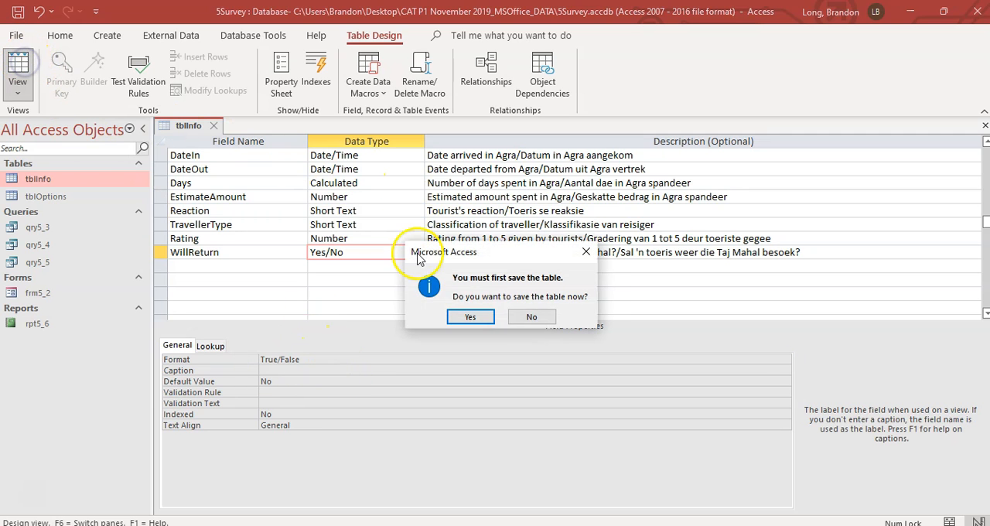
{"action": "left_click", "coordinate": [471, 317]}
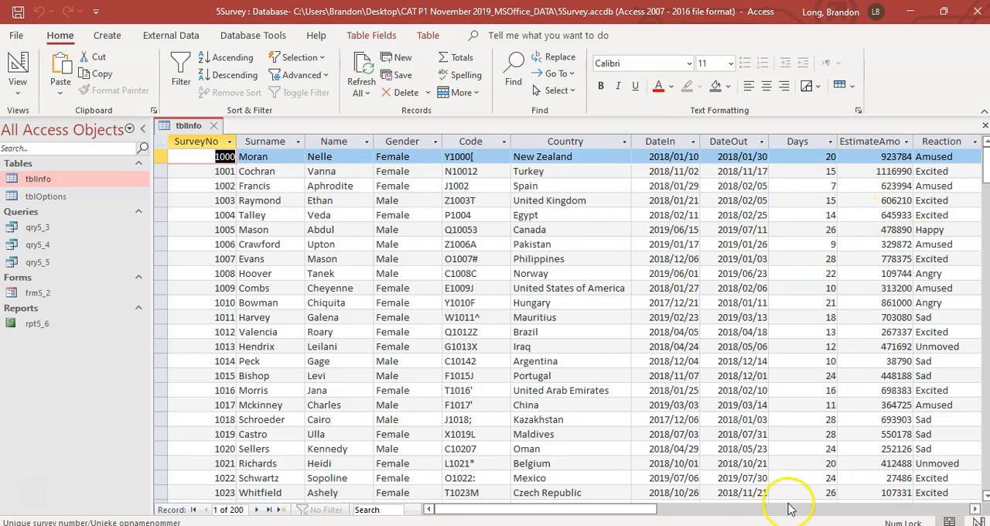
{"action": "left_click_drag", "start_coordinate": [642, 513], "coordinate": [501, 509]}
{"action": "left_click", "coordinate": [18, 93]}
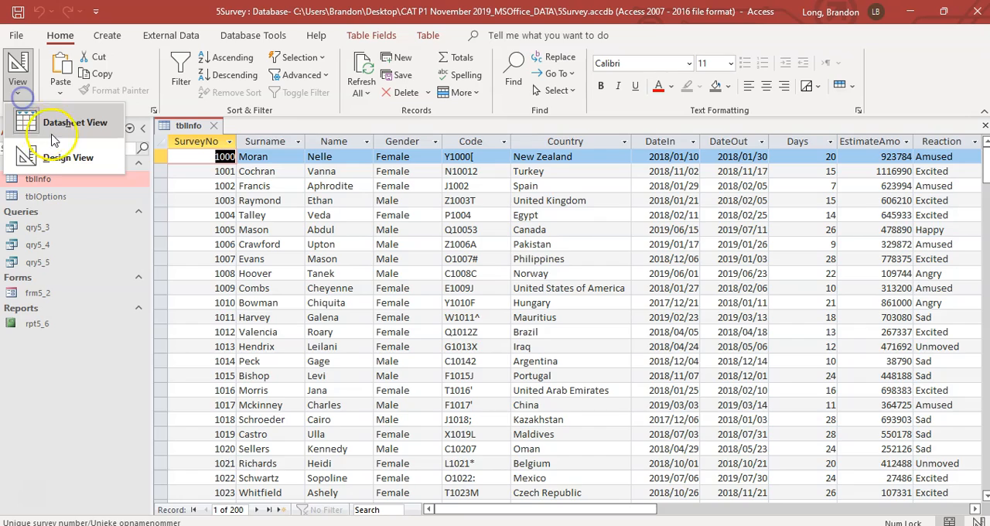
{"action": "left_click", "coordinate": [62, 157]}
Step: Save and close the tblInfo table
{"action": "key", "text": "alt+Tab"}
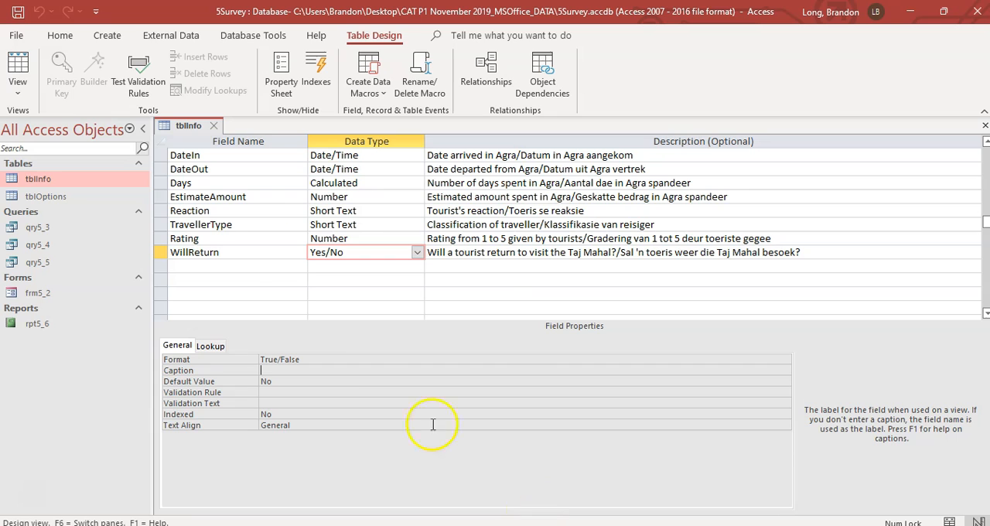
{"action": "left_click", "coordinate": [17, 11]}
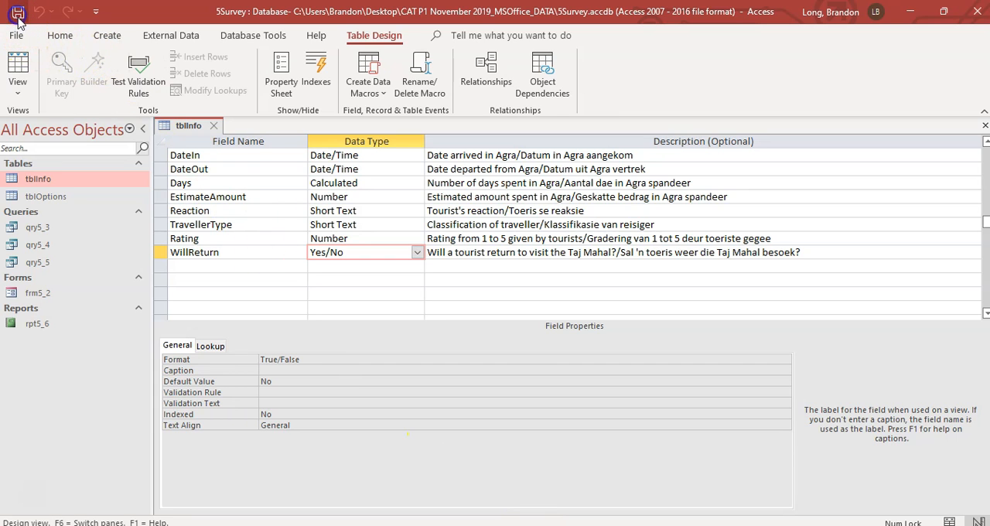
{"action": "left_click", "coordinate": [214, 126]}
Step: Read question 5.2 in the exam PDF and open the frm5_2 form in Design View in Access
{"action": "key", "text": "alt+Tab"}
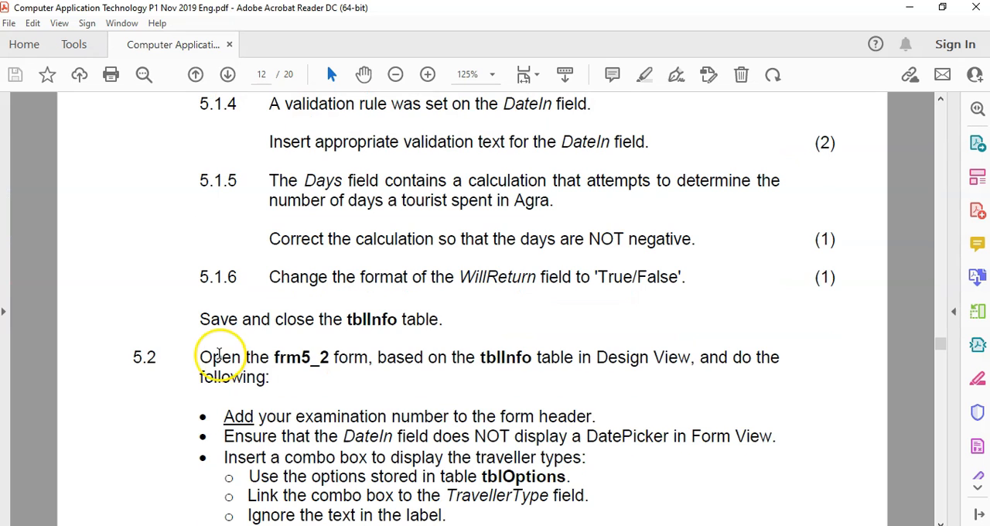
{"action": "scroll", "coordinate": [473, 356], "scroll_direction": "down", "scroll_amount": 2}
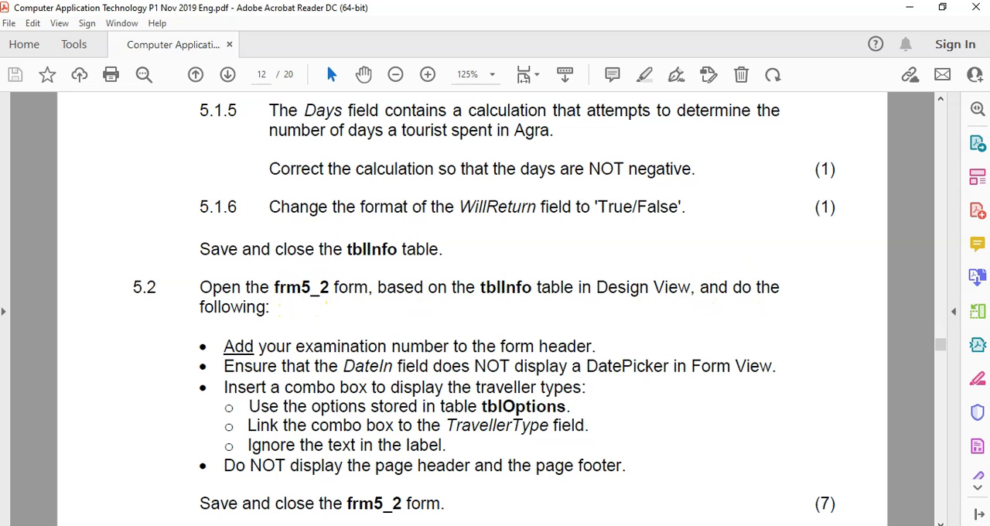
{"action": "left_click", "coordinate": [510, 525]}
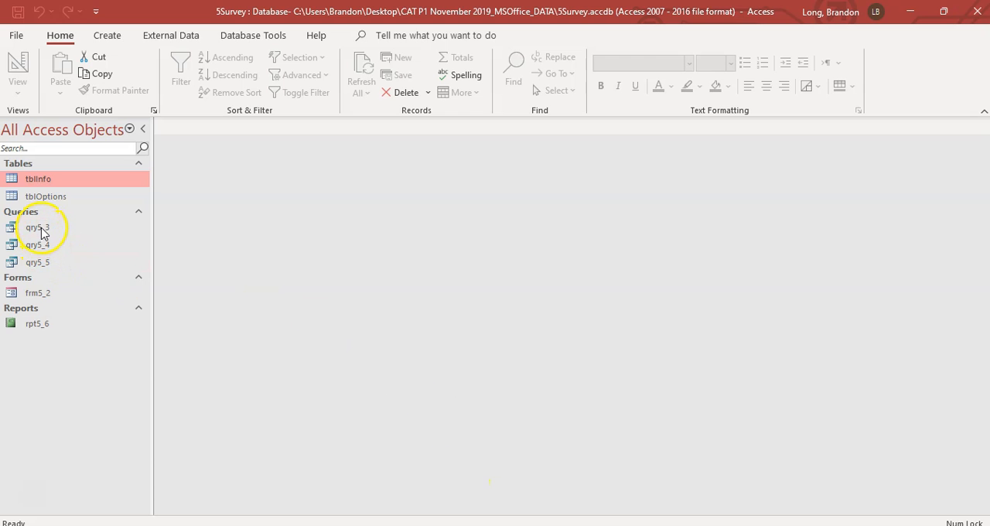
{"action": "left_click", "coordinate": [38, 294]}
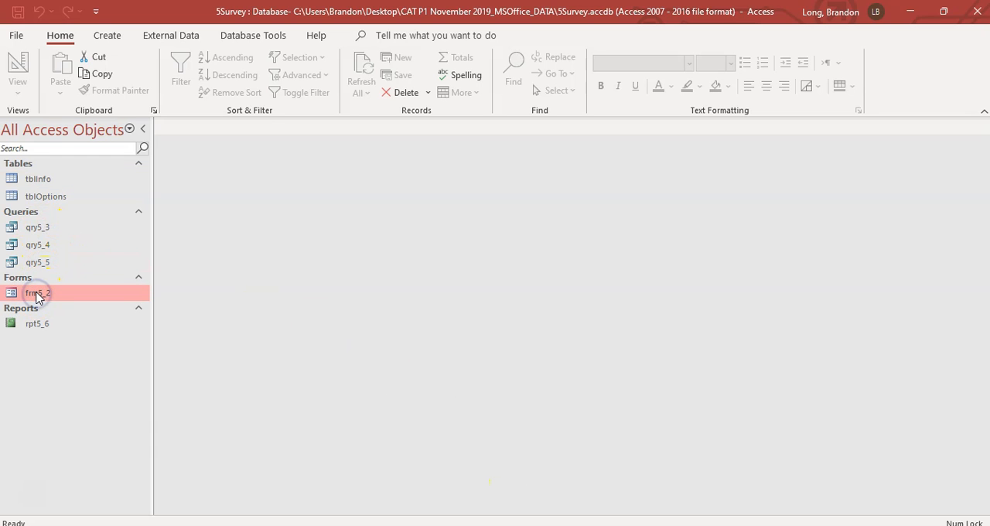
{"action": "right_click", "coordinate": [37, 297]}
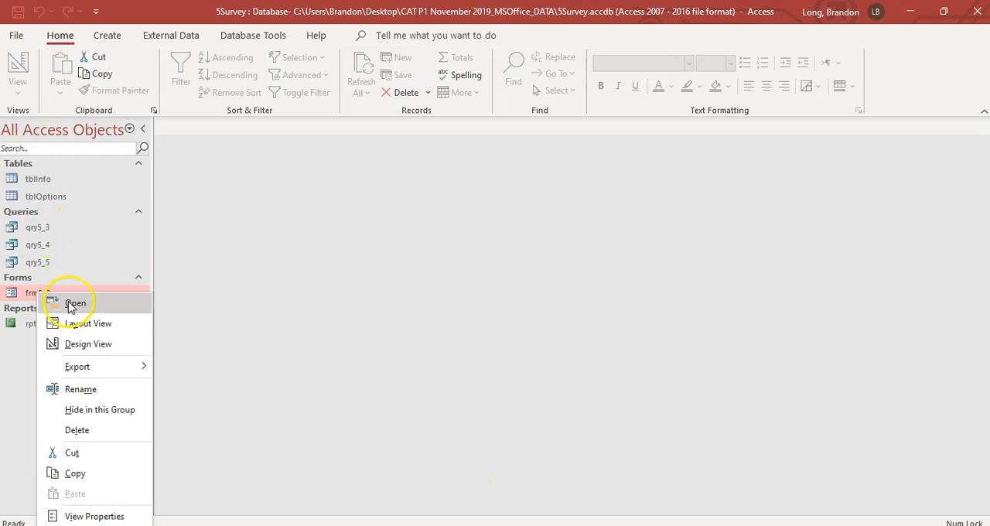
{"action": "left_click", "coordinate": [82, 343]}
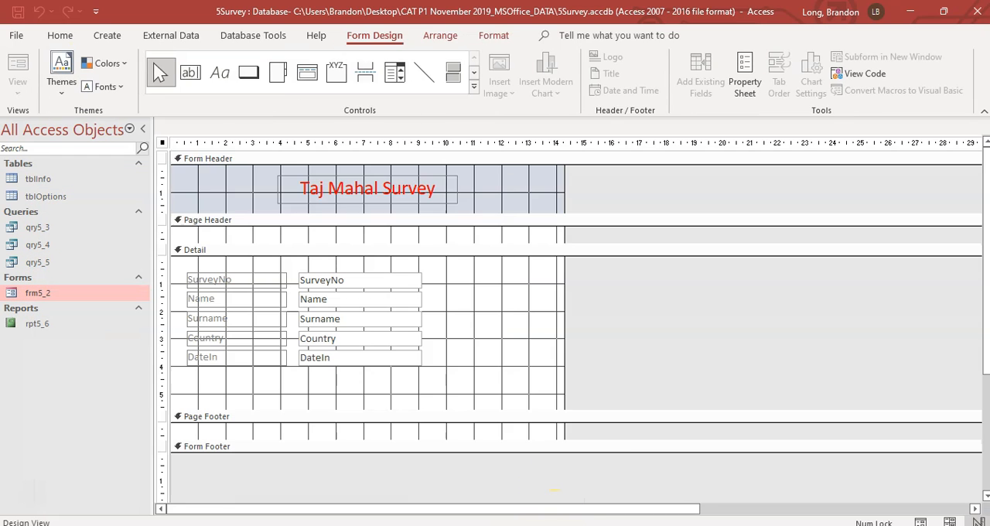
Step: Check the form header requirement in the exam PDF and add a label reading "your examination number" to frm5_2's form header, left of the title
{"action": "left_click", "coordinate": [554, 525]}
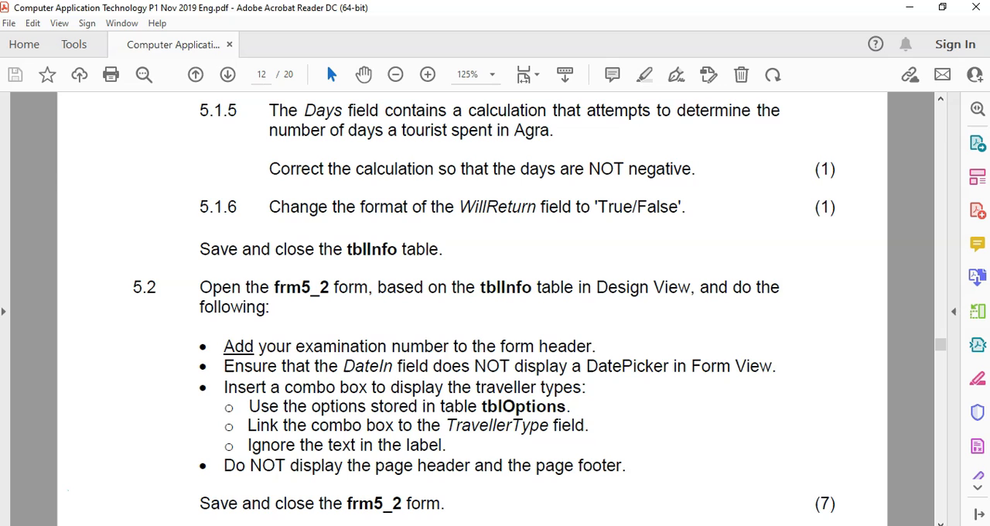
{"action": "key", "text": "alt+Tab"}
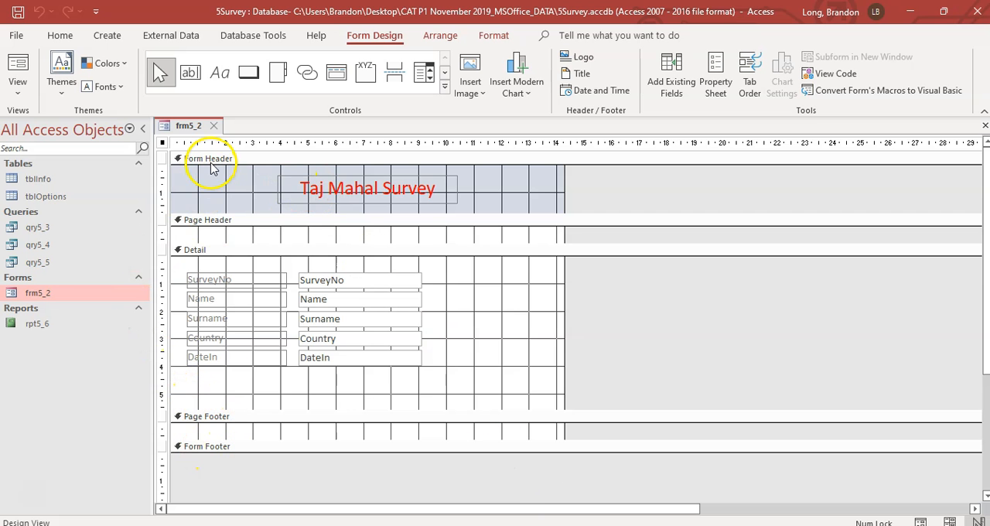
{"action": "key", "text": "alt+Tab"}
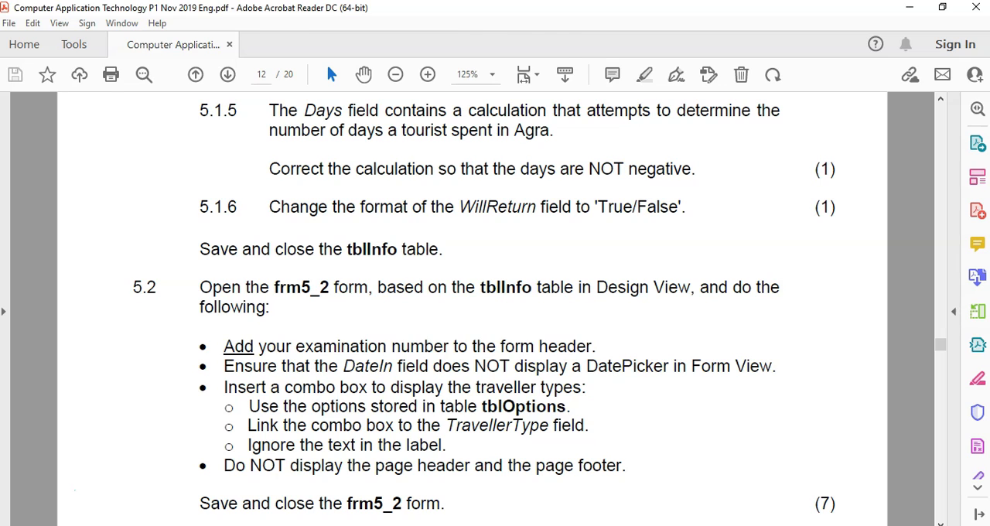
{"action": "key", "text": "alt+Tab"}
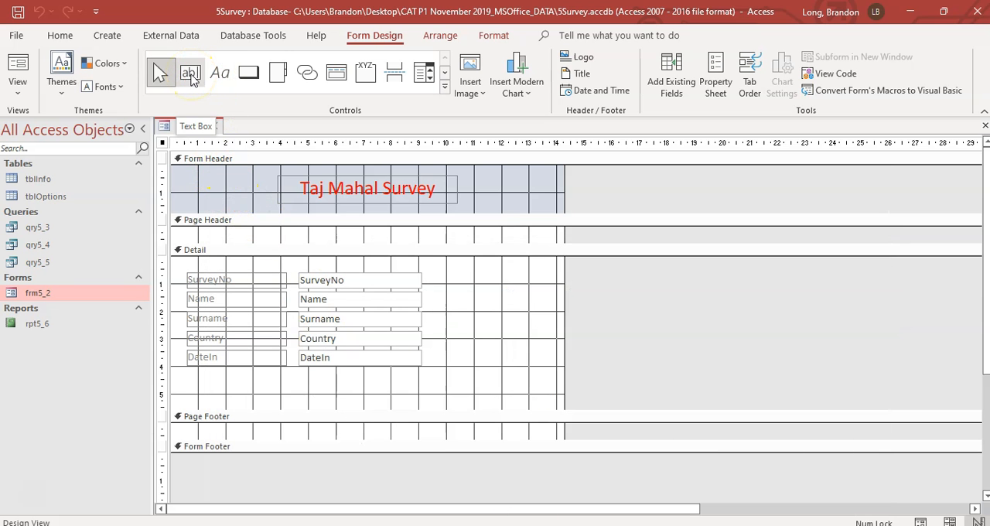
{"action": "left_click", "coordinate": [220, 77]}
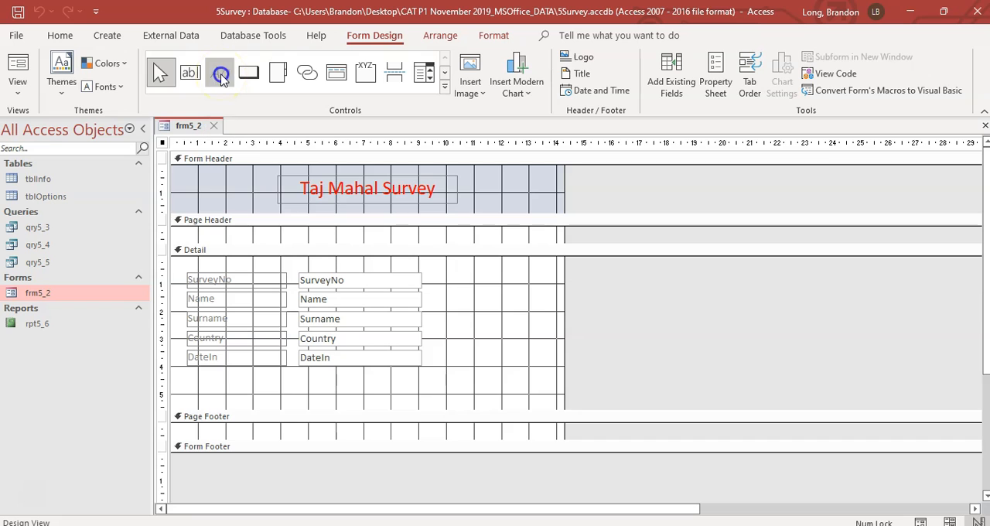
{"action": "left_click_drag", "start_coordinate": [176, 172], "coordinate": [267, 186]}
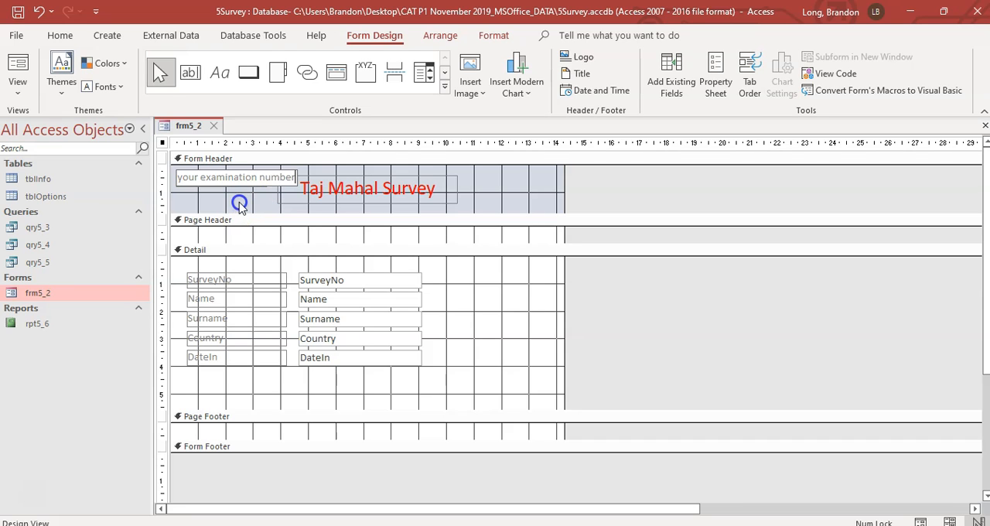
{"action": "left_click", "coordinate": [240, 200]}
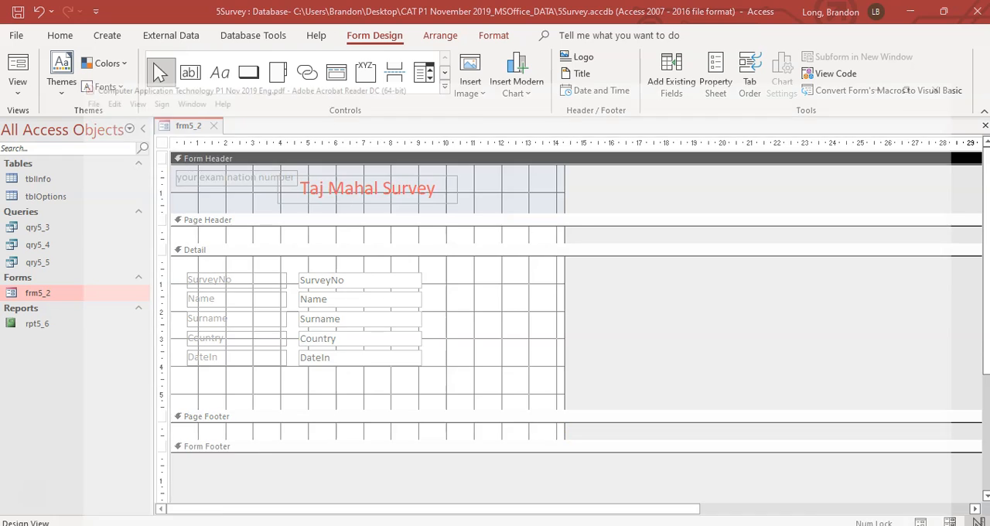
Step: Read the DatePicker requirement in the exam PDF and turn off Show Date Picker for the DateIn text box in frm5_2
{"action": "key", "text": "alt+Tab"}
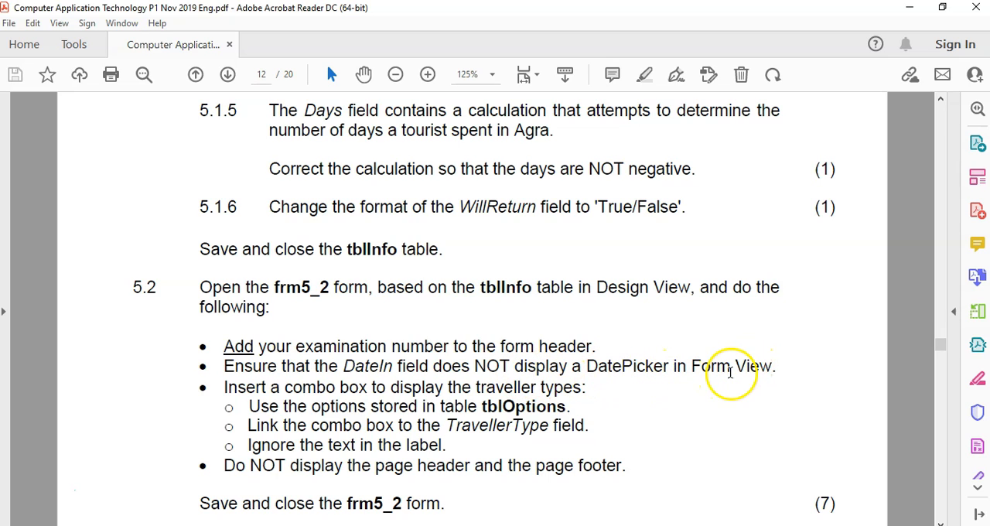
{"action": "key", "text": "alt+Tab"}
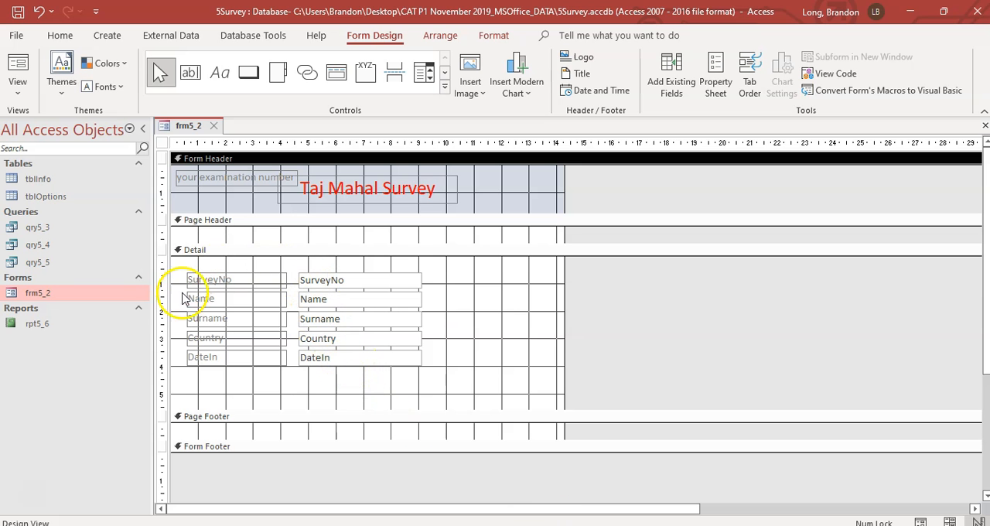
{"action": "left_click", "coordinate": [343, 358]}
{"action": "right_click", "coordinate": [341, 358]}
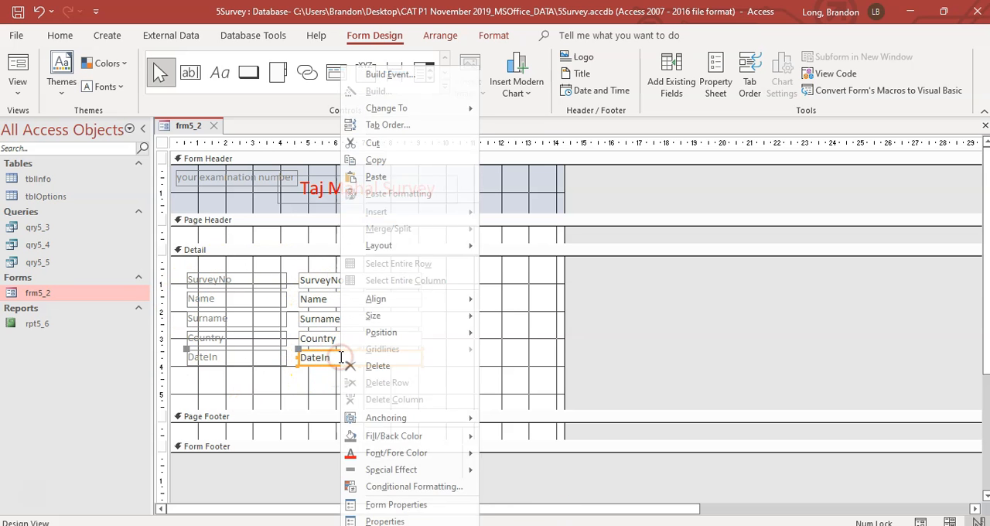
{"action": "left_click", "coordinate": [386, 518]}
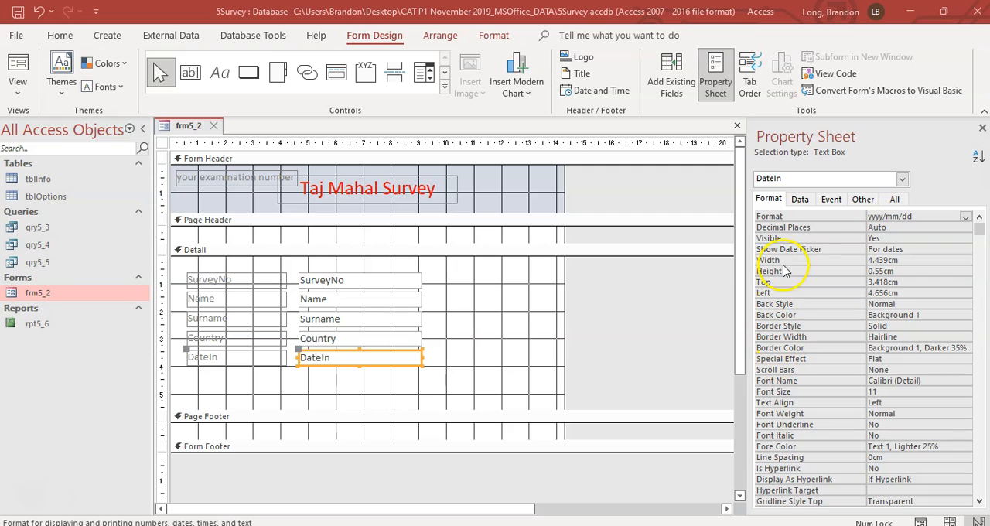
{"action": "left_click", "coordinate": [916, 249]}
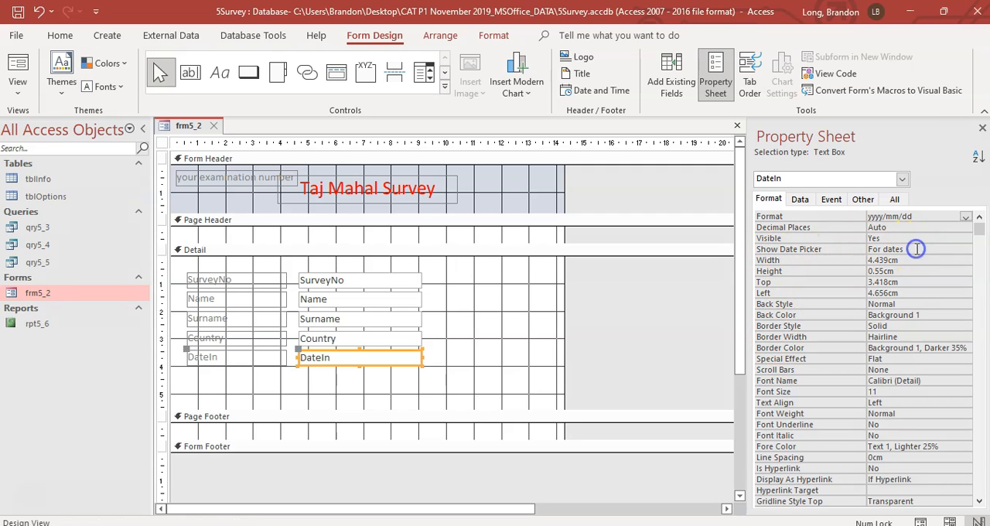
{"action": "left_click", "coordinate": [967, 250]}
{"action": "left_click", "coordinate": [890, 270]}
{"action": "left_click", "coordinate": [390, 373]}
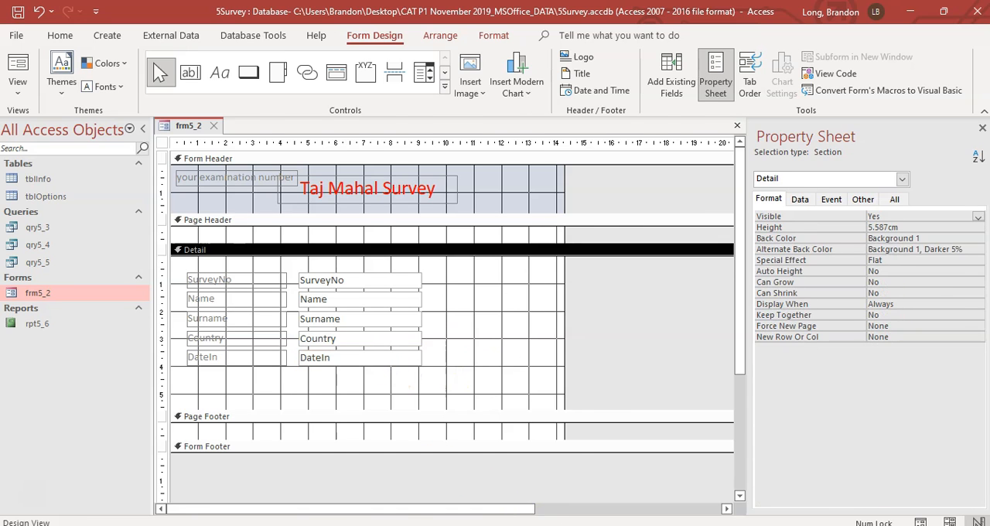
Step: Read the combo box requirements in the exam PDF and open the tblOptions table in Access to examine its options
{"action": "key", "text": "alt+Tab"}
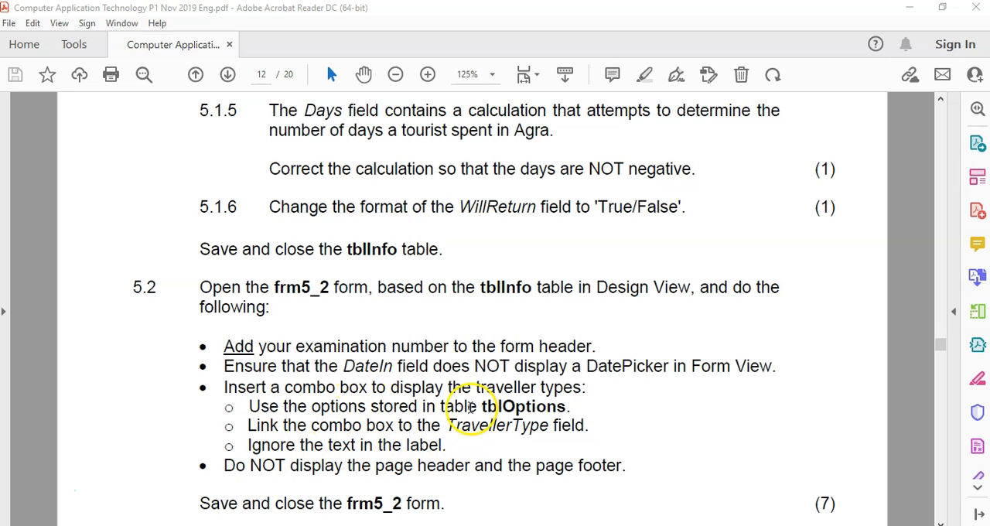
{"action": "double_click", "coordinate": [523, 408]}
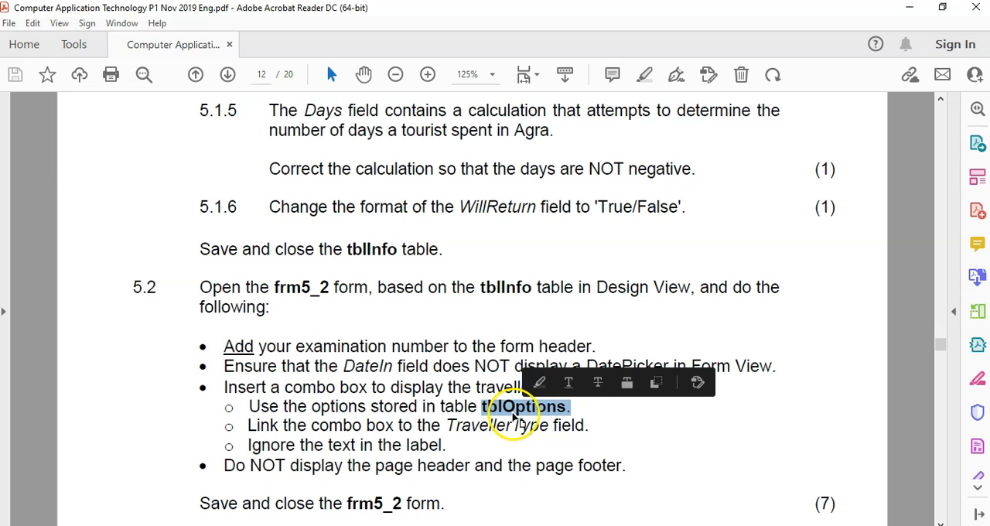
{"action": "key", "text": "alt+Tab"}
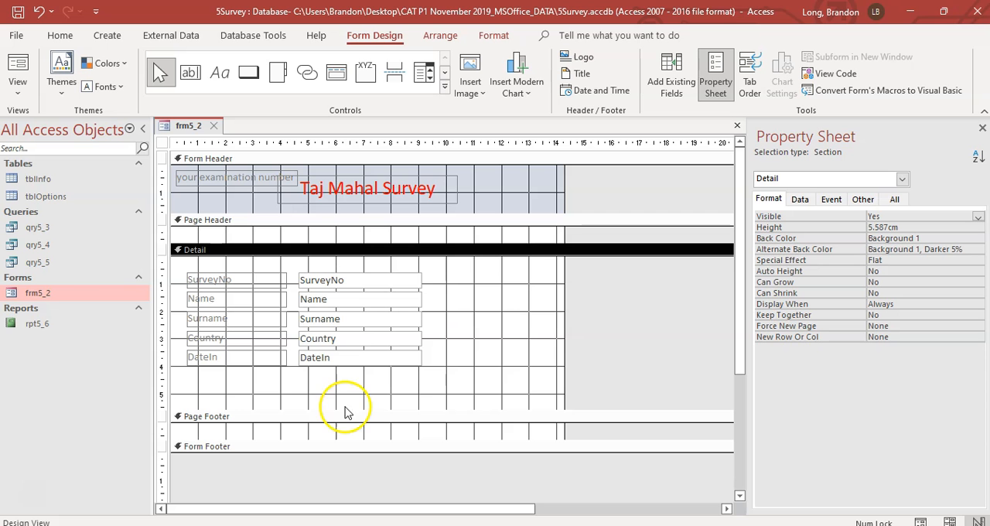
{"action": "double_click", "coordinate": [42, 198]}
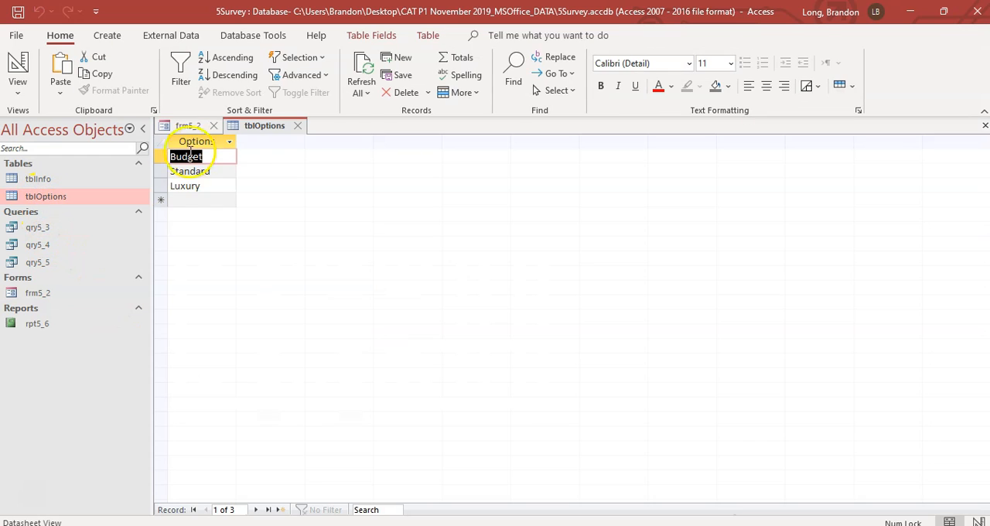
Step: Close tblOptions, recheck the exam PDF, and place a combo box about 4.5 cm wide below the DateIn text box in frm5_2's Detail section
{"action": "left_click", "coordinate": [298, 125]}
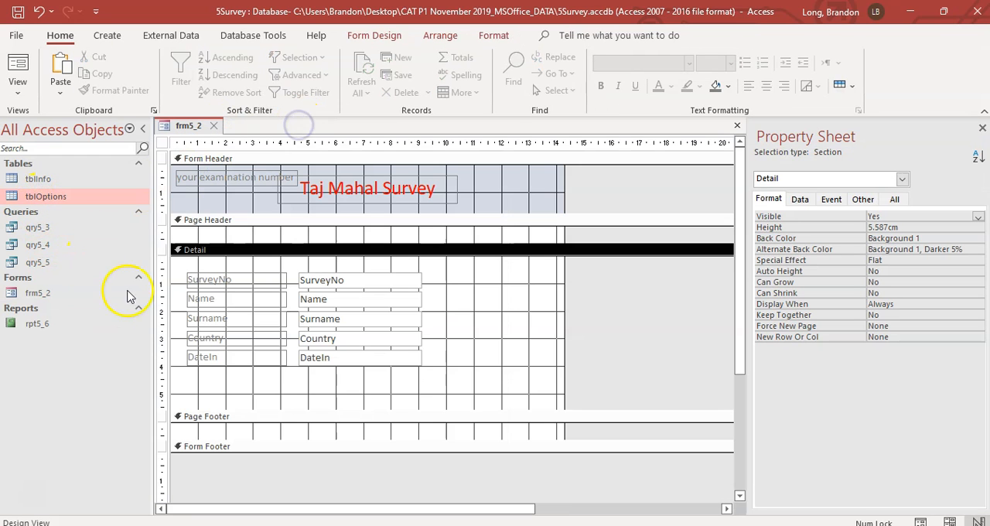
{"action": "key", "text": "alt+Tab"}
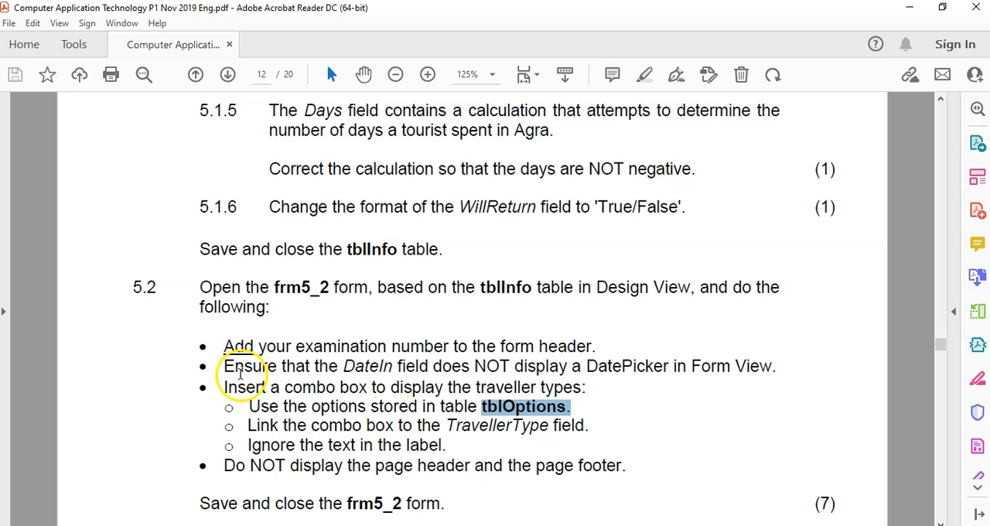
{"action": "key", "text": "alt+Tab"}
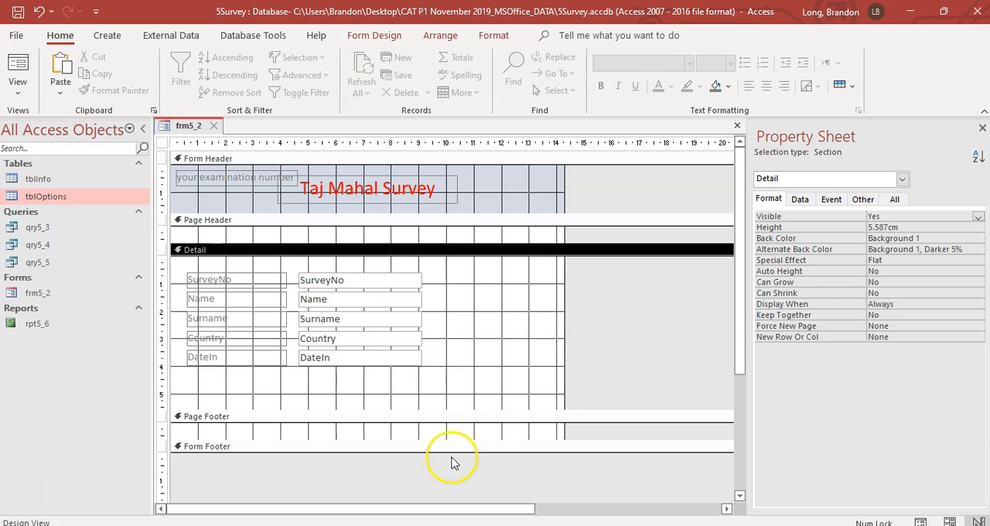
{"action": "left_click", "coordinate": [379, 36]}
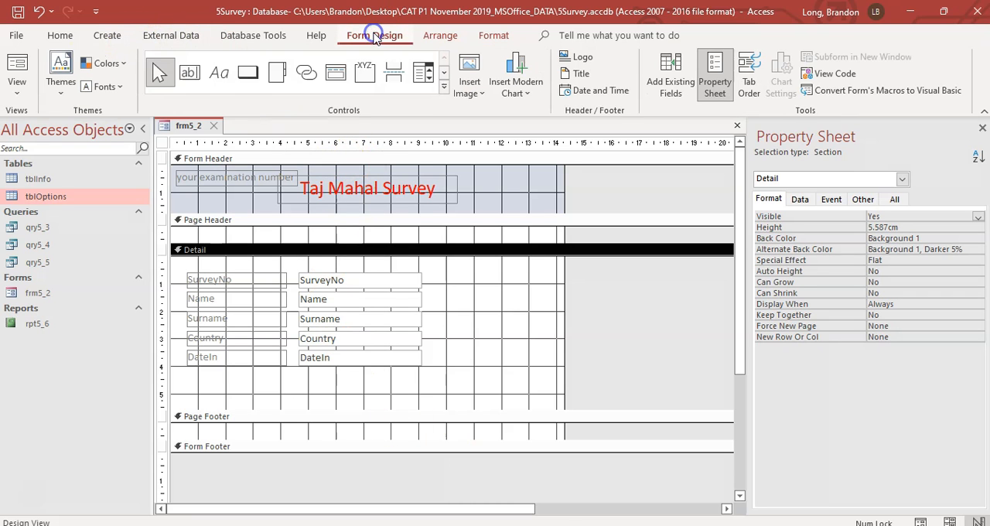
{"action": "left_click", "coordinate": [424, 75]}
{"action": "left_click_drag", "start_coordinate": [298, 374], "coordinate": [420, 389]}
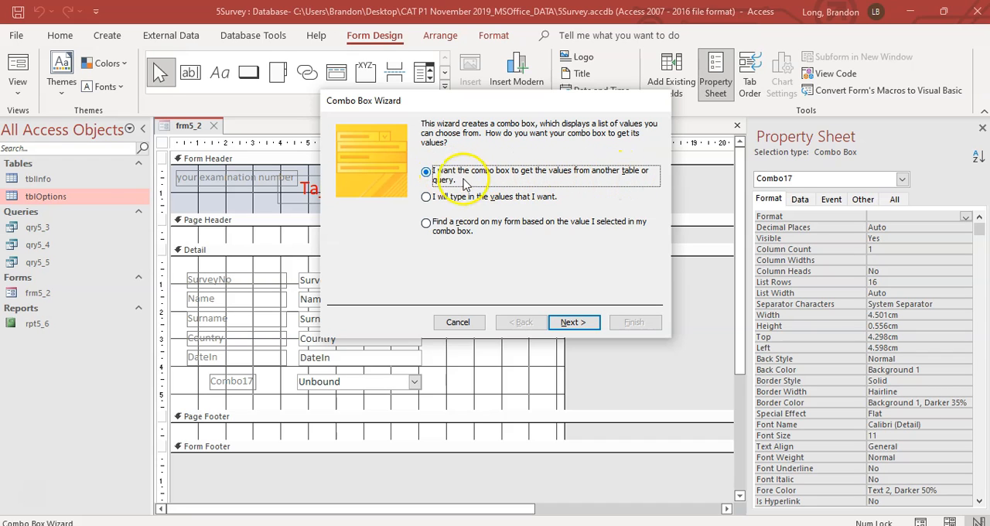
Step: Set the new combo box to get its values from the Options field of the tblOptions table
{"action": "left_click", "coordinate": [576, 321]}
{"action": "left_click", "coordinate": [473, 165]}
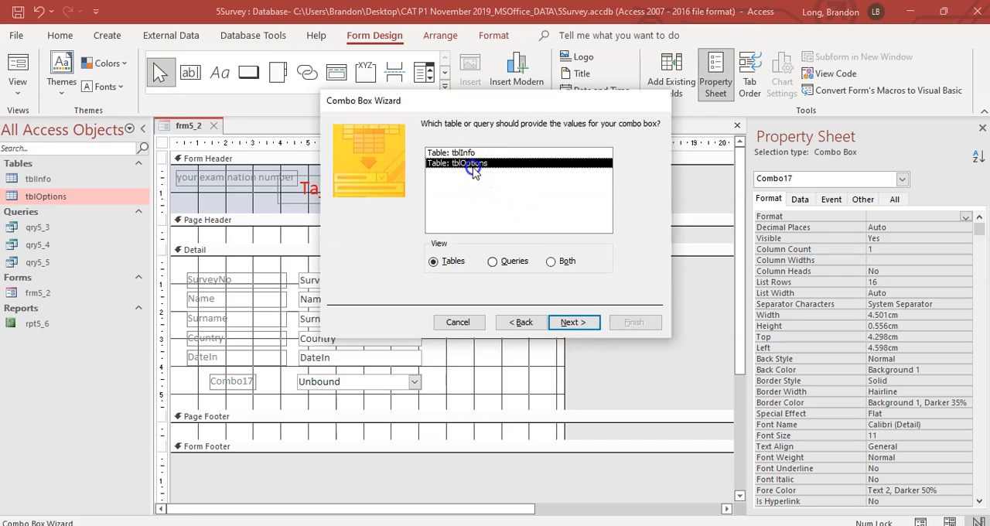
{"action": "left_click", "coordinate": [577, 322]}
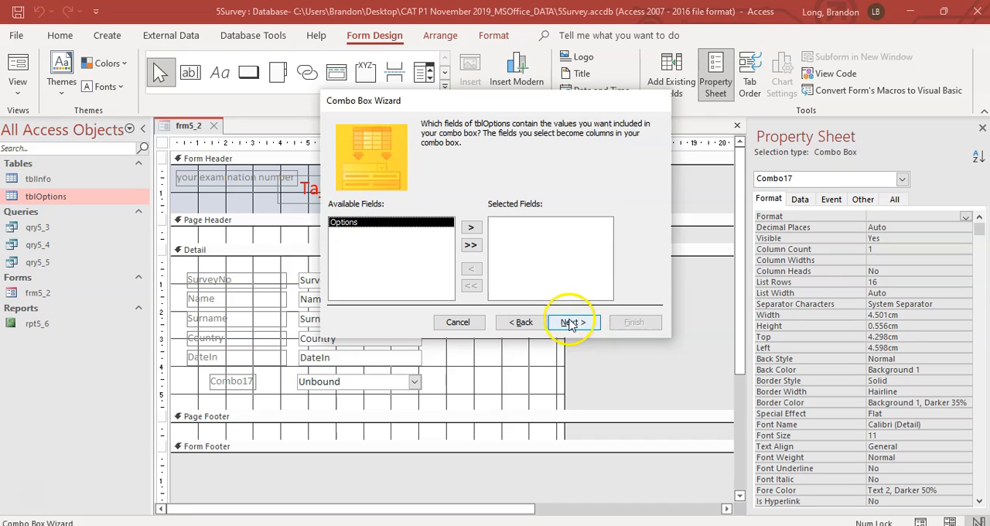
{"action": "left_click", "coordinate": [472, 229]}
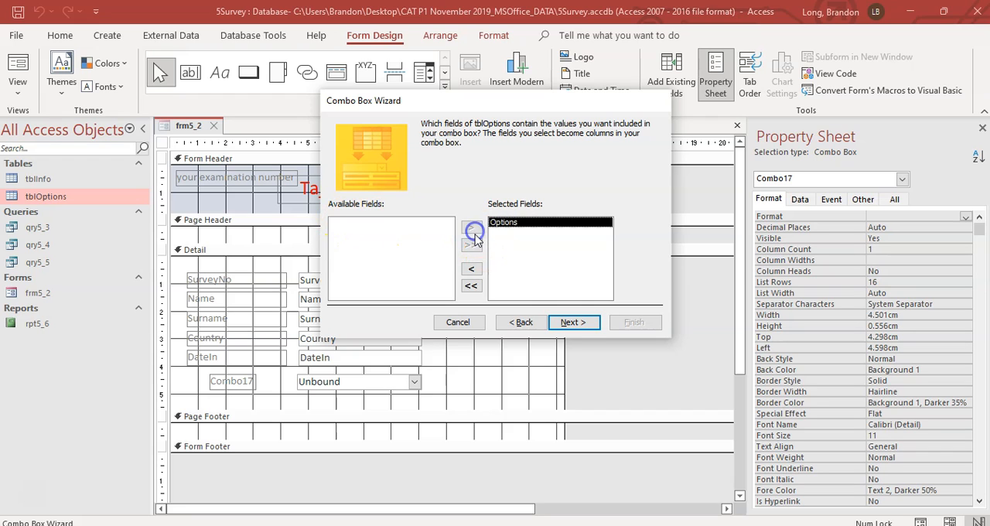
{"action": "left_click", "coordinate": [570, 324]}
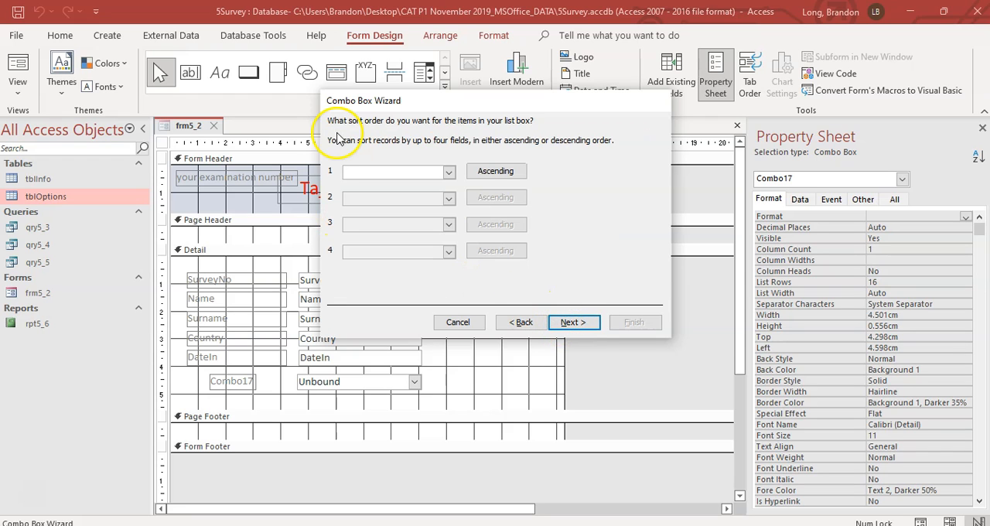
Step: Check the link requirement in the exam PDF and store the combo box value in the TravellerType field, without sorting and with the default column width
{"action": "left_click", "coordinate": [536, 525]}
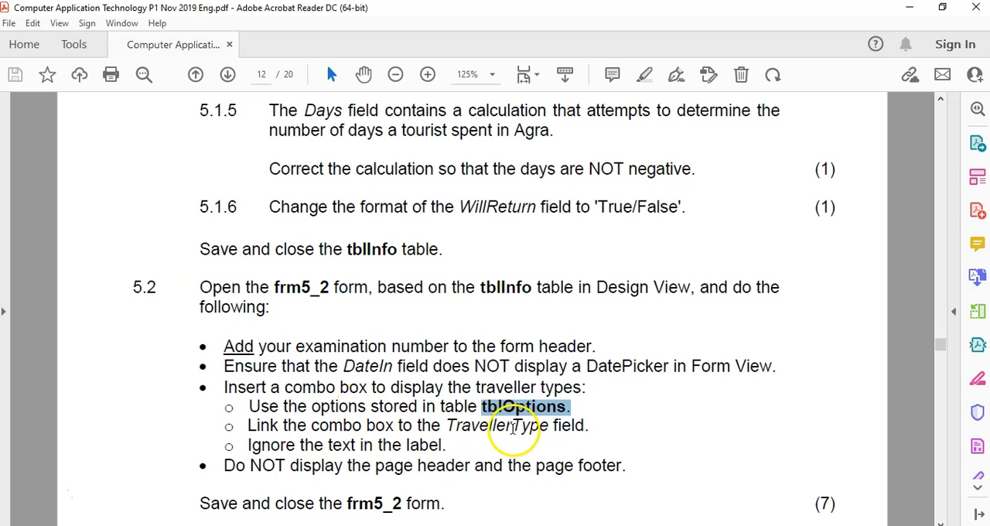
{"action": "left_click", "coordinate": [555, 489]}
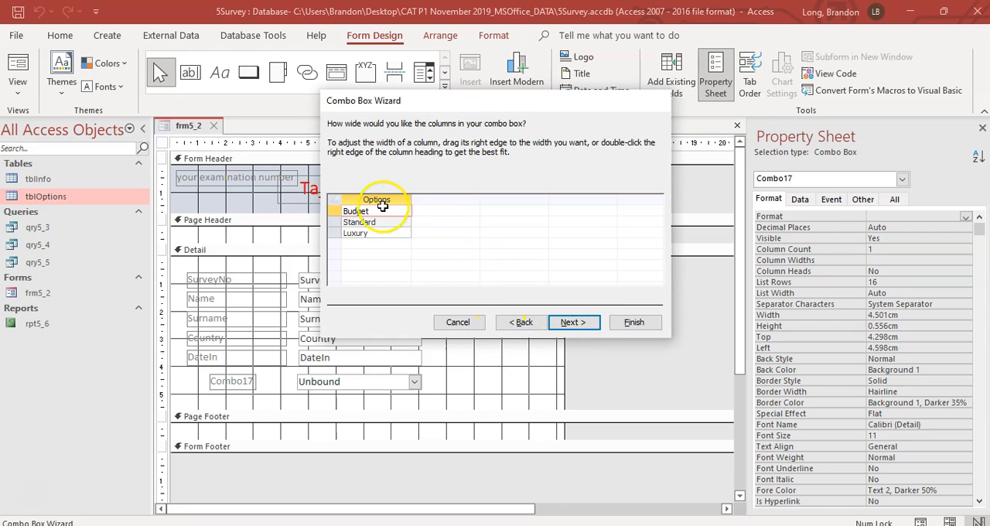
{"action": "left_click", "coordinate": [578, 322]}
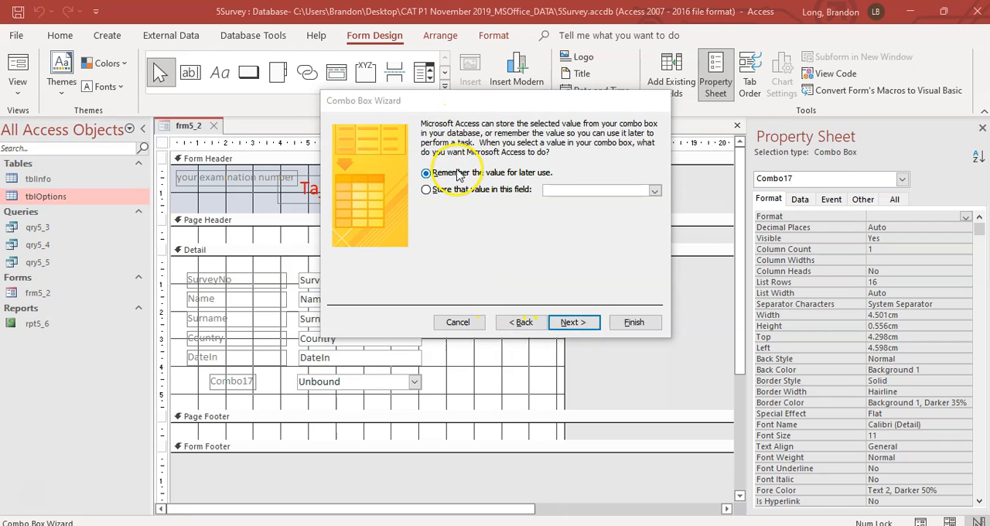
{"action": "left_click", "coordinate": [454, 191]}
{"action": "left_click", "coordinate": [655, 190]}
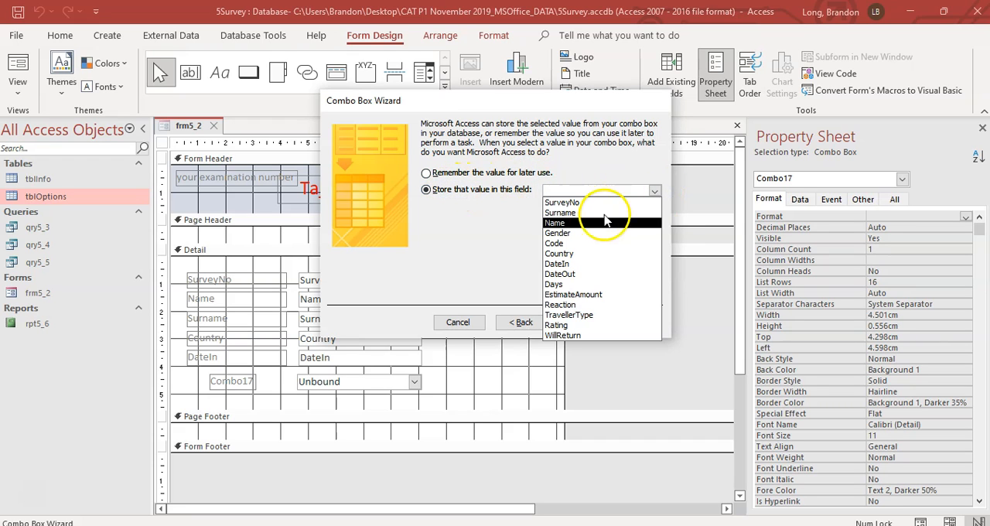
{"action": "left_click", "coordinate": [568, 315]}
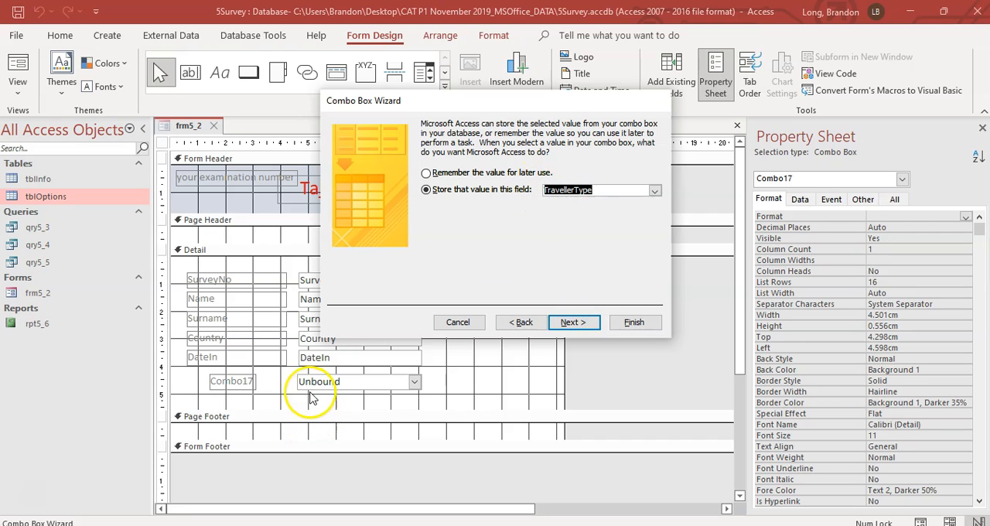
{"action": "left_click", "coordinate": [538, 525]}
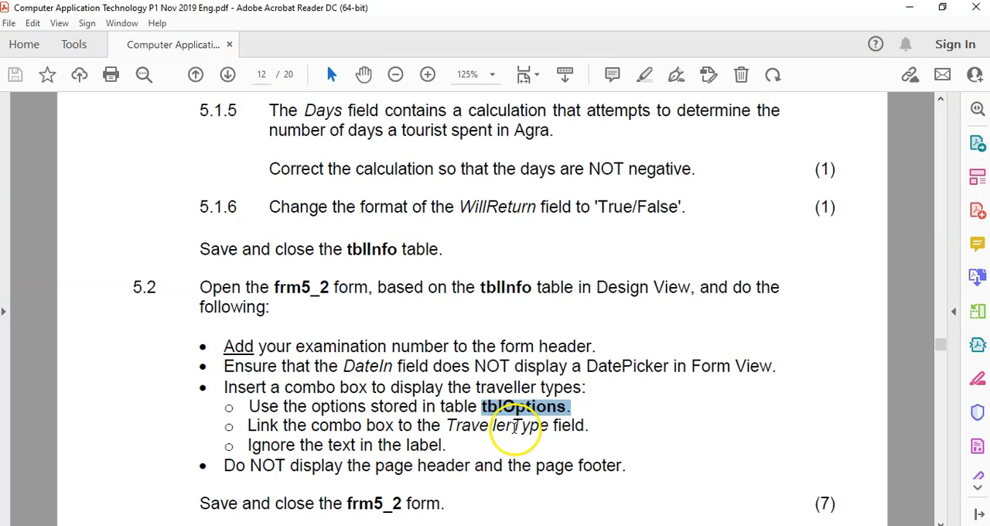
{"action": "left_click", "coordinate": [460, 525]}
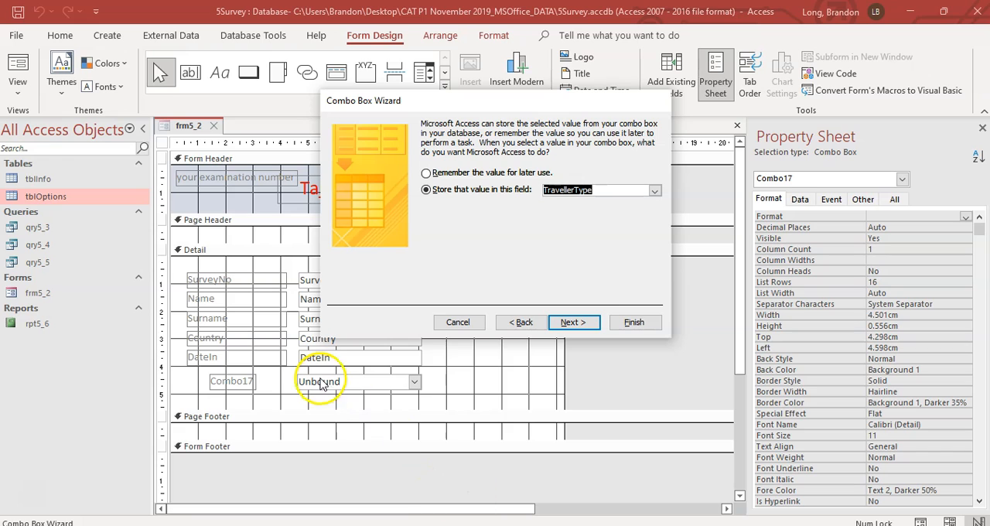
Step: Check the label requirement in the exam PDF and finish creating the combo box with the default Options label
{"action": "left_click", "coordinate": [574, 322]}
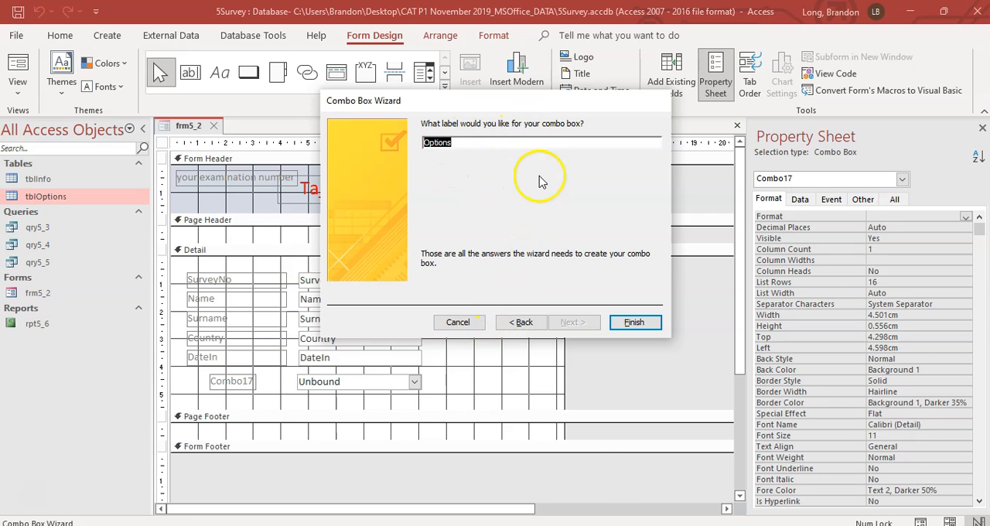
{"action": "key", "text": "alt+Tab"}
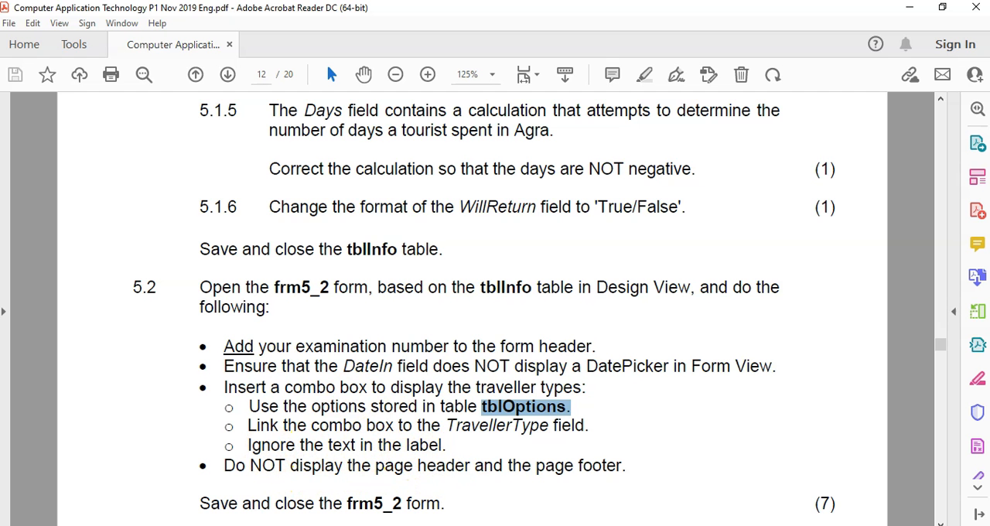
{"action": "key", "text": "alt+Tab"}
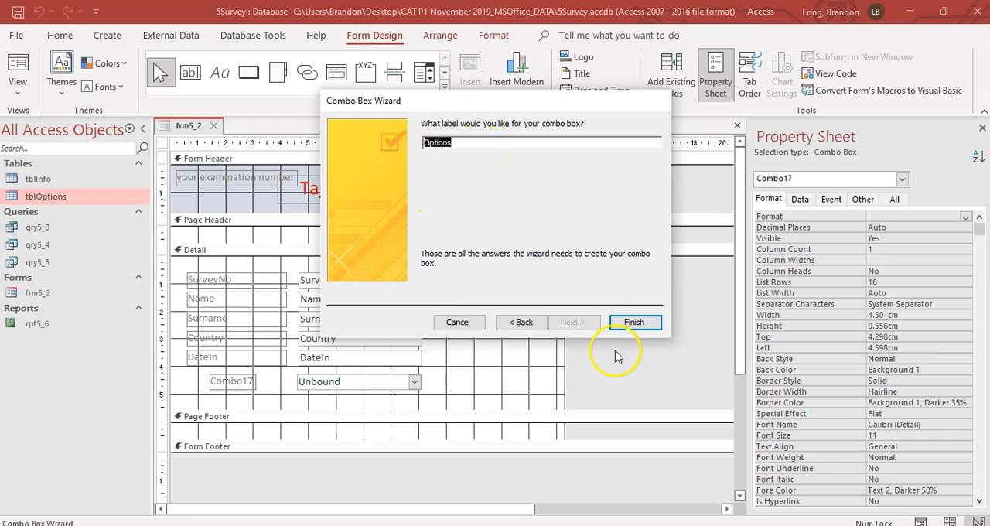
{"action": "left_click", "coordinate": [634, 321]}
{"action": "left_click", "coordinate": [519, 356]}
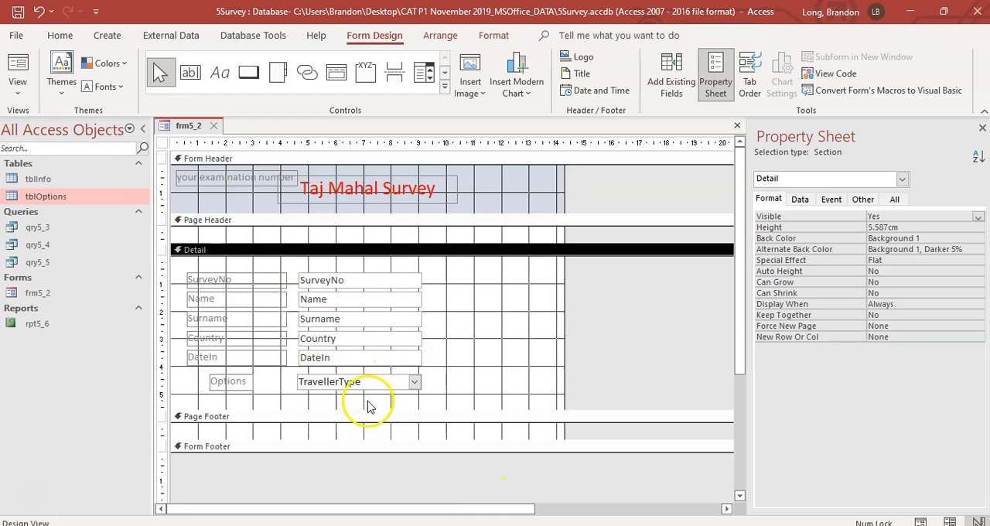
Step: Read the page header and footer requirement in the exam PDF and remove both sections from frm5_2 in Access
{"action": "left_click", "coordinate": [592, 525]}
{"action": "scroll", "coordinate": [441, 371], "scroll_direction": "down", "scroll_amount": 1}
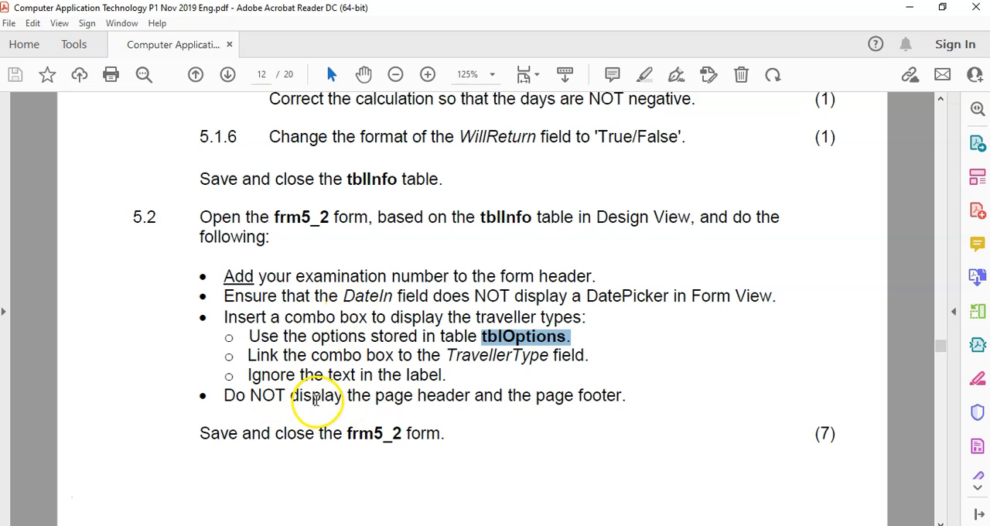
{"action": "left_click", "coordinate": [334, 379]}
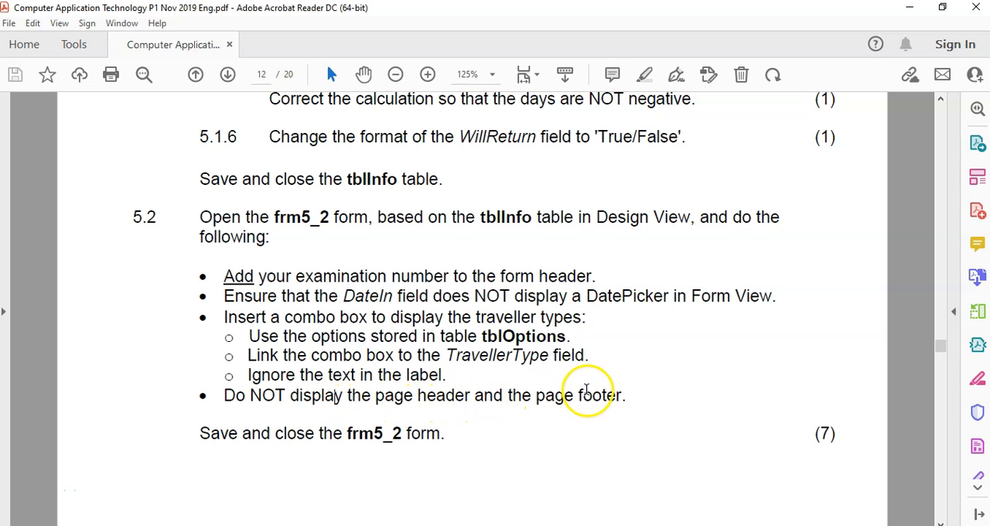
{"action": "key", "text": "alt+Tab"}
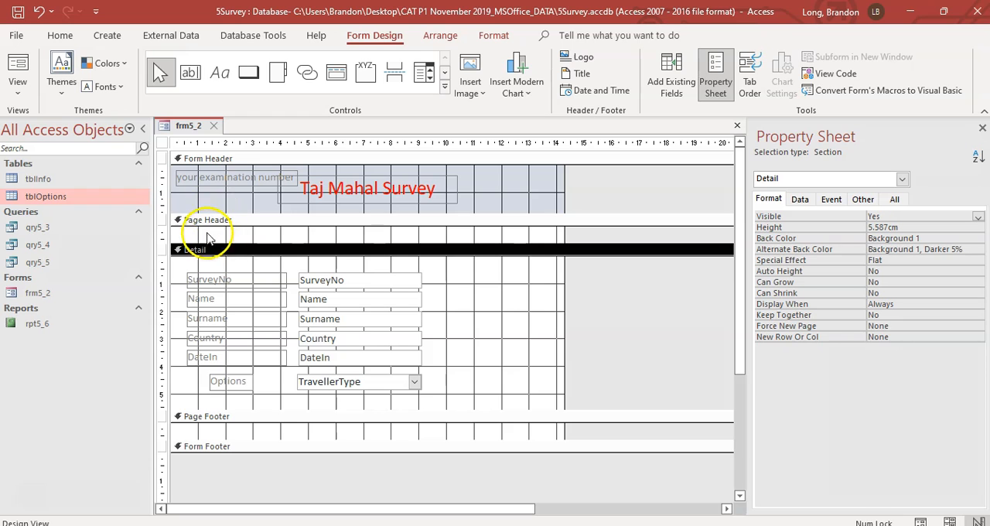
{"action": "right_click", "coordinate": [284, 228]}
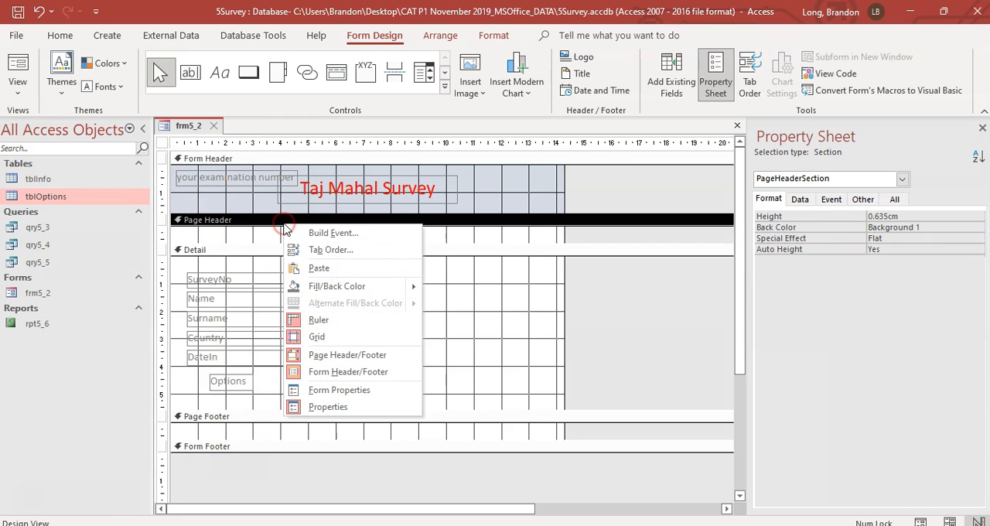
{"action": "left_click", "coordinate": [323, 356]}
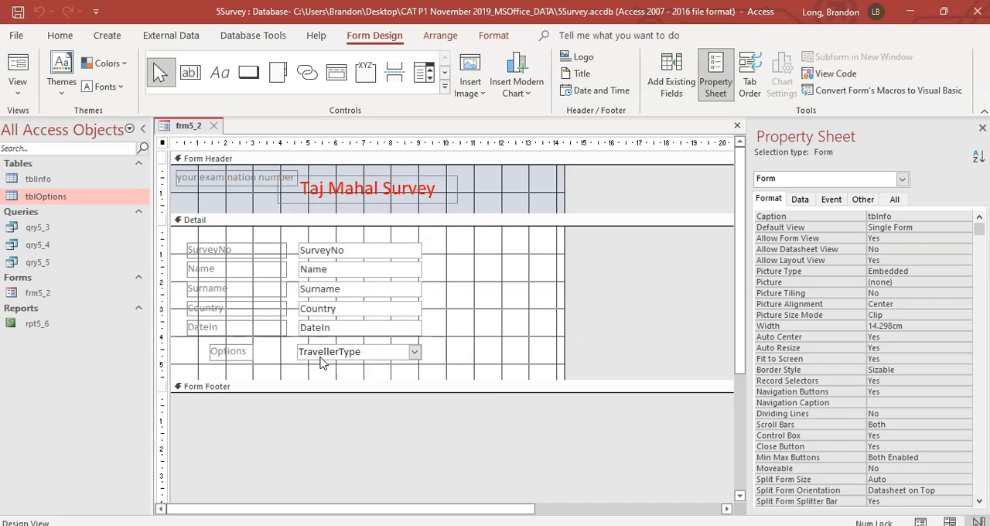
Step: Check frm5_2's page header/footer setting, and save and close the form
{"action": "right_click", "coordinate": [315, 223]}
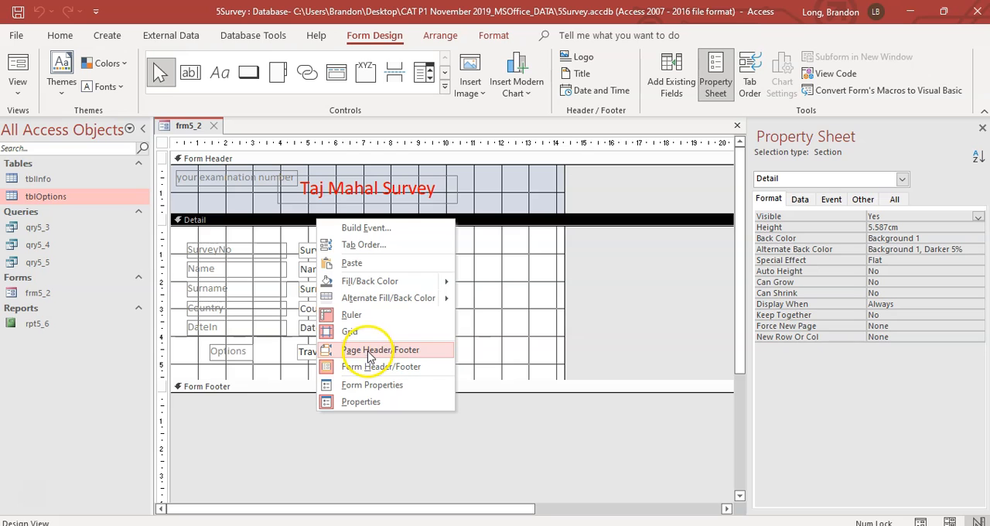
{"action": "left_click", "coordinate": [269, 232]}
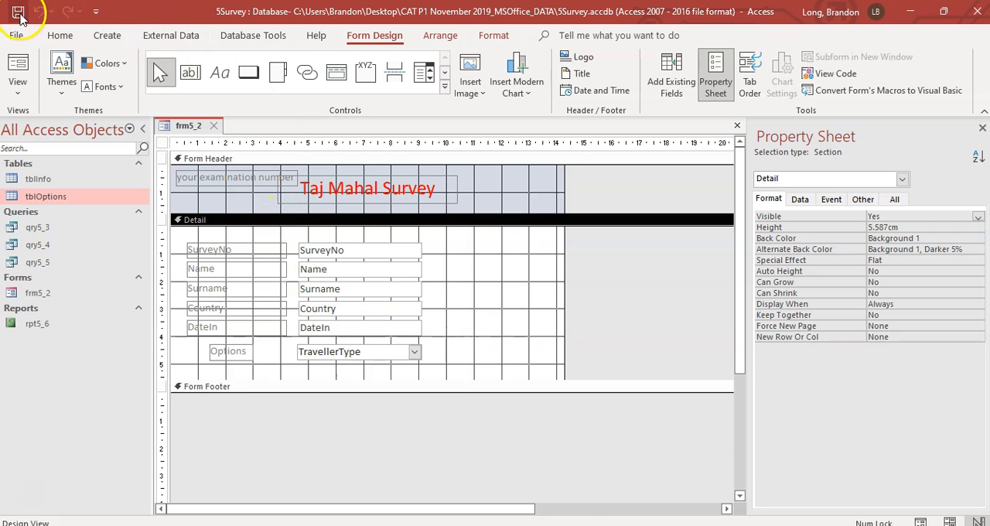
{"action": "left_click", "coordinate": [213, 125]}
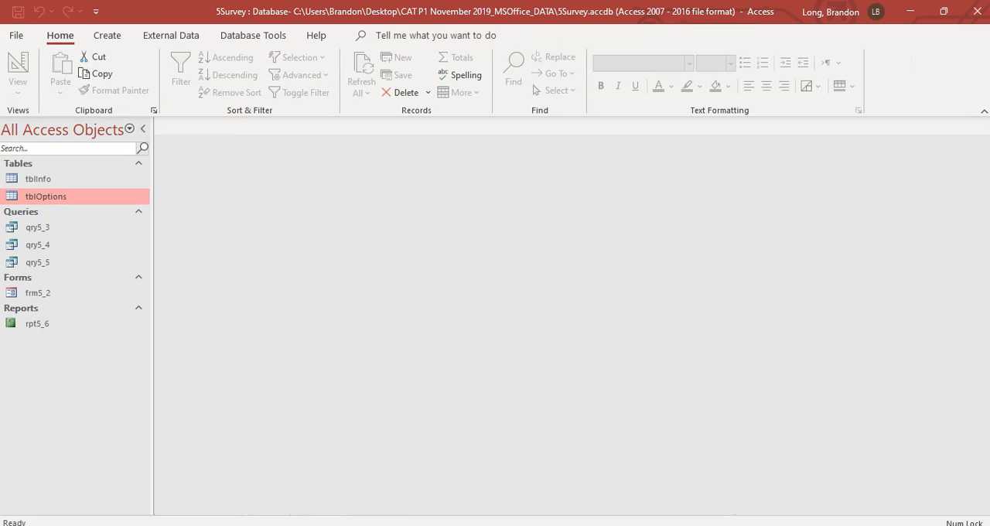
Step: Read question 5.3 in the exam PDF and open the qry5_3 query in Design View in Access
{"action": "key", "text": "alt+Tab"}
{"action": "scroll", "coordinate": [392, 302], "scroll_direction": "down", "scroll_amount": 10}
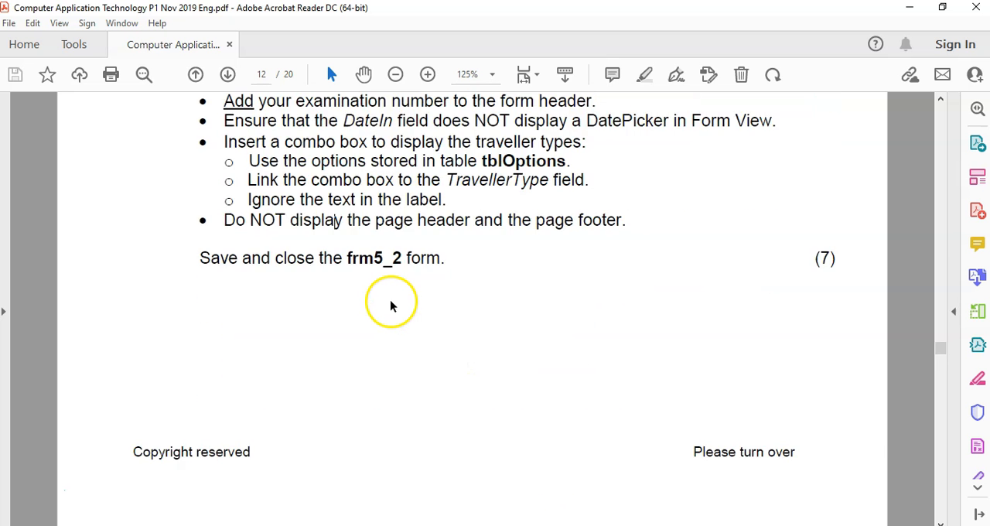
{"action": "scroll", "coordinate": [391, 302], "scroll_direction": "down", "scroll_amount": 3}
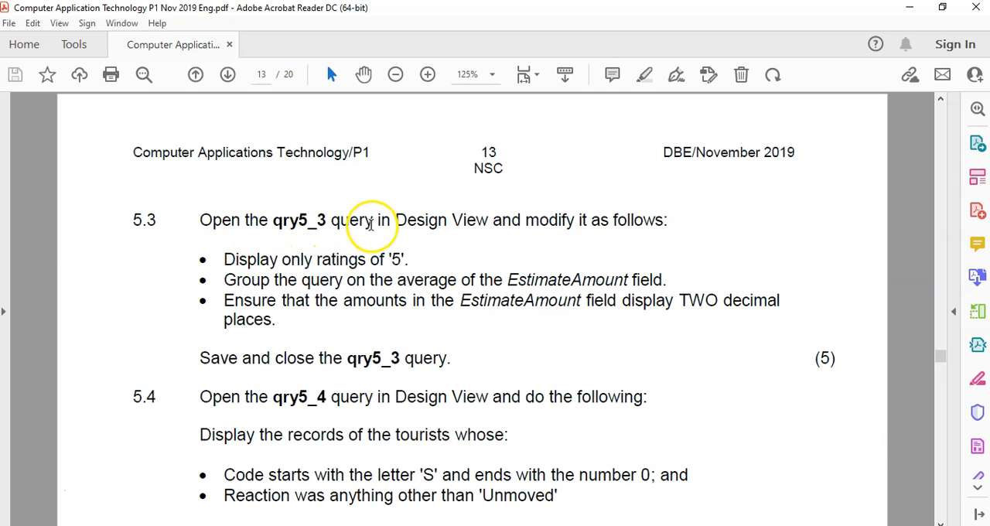
{"action": "left_click", "coordinate": [592, 525]}
{"action": "left_click", "coordinate": [143, 228]}
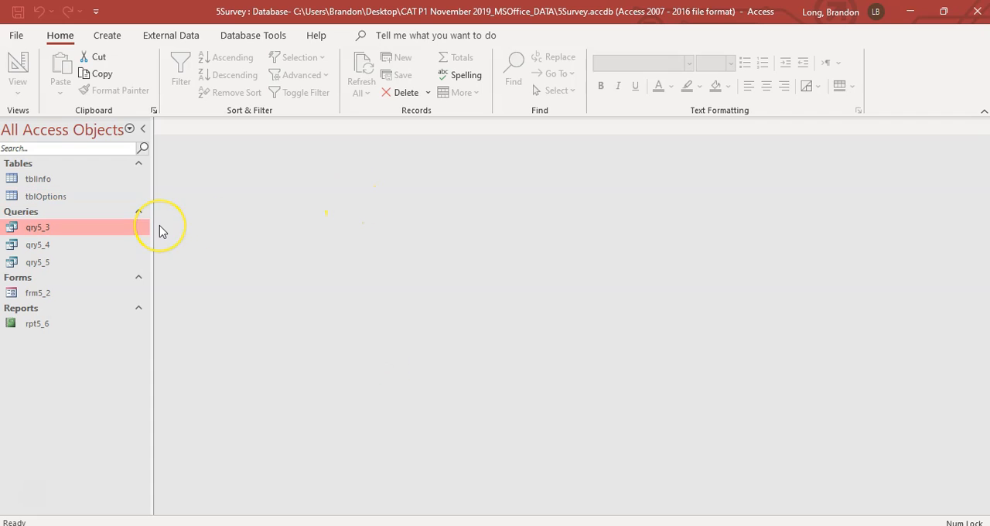
{"action": "right_click", "coordinate": [34, 226]}
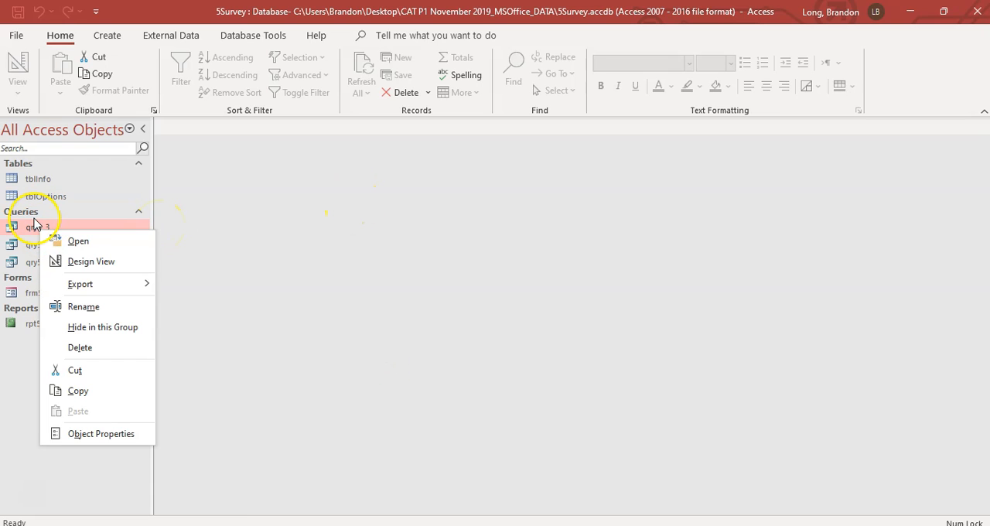
{"action": "left_click", "coordinate": [78, 260]}
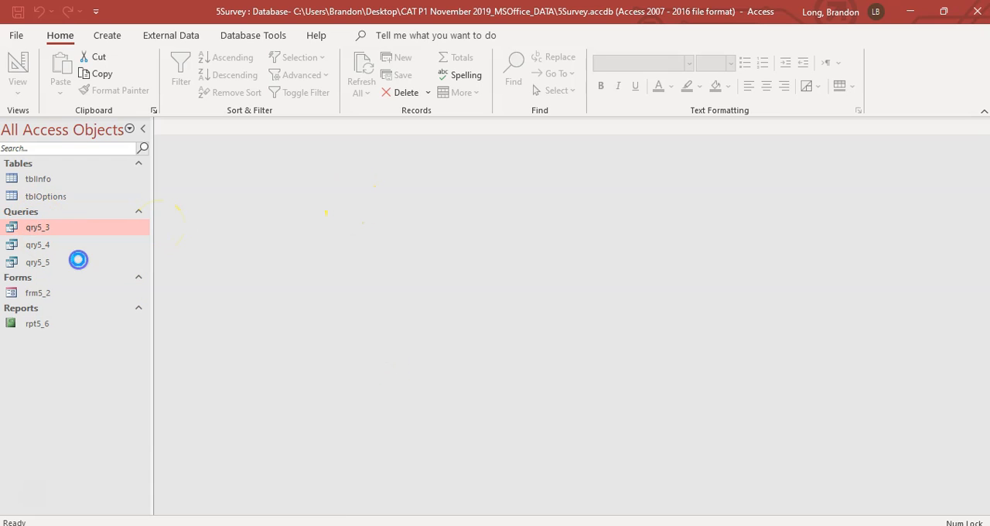
Step: Read the rating requirement of question 5.3 in the exam PDF and open tblInfo in Access to inspect its Rating column
{"action": "left_click", "coordinate": [584, 525]}
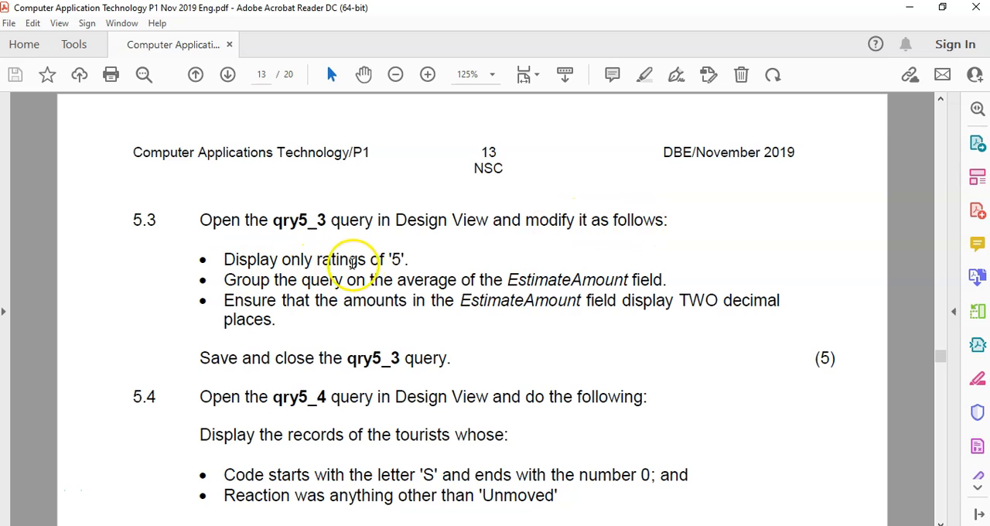
{"action": "left_click", "coordinate": [580, 525]}
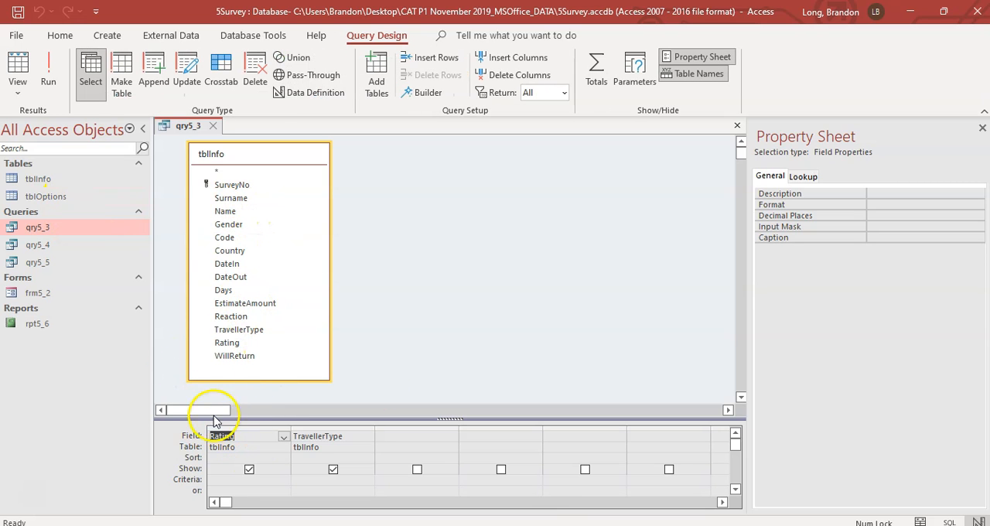
{"action": "left_click", "coordinate": [43, 179]}
{"action": "double_click", "coordinate": [42, 179]}
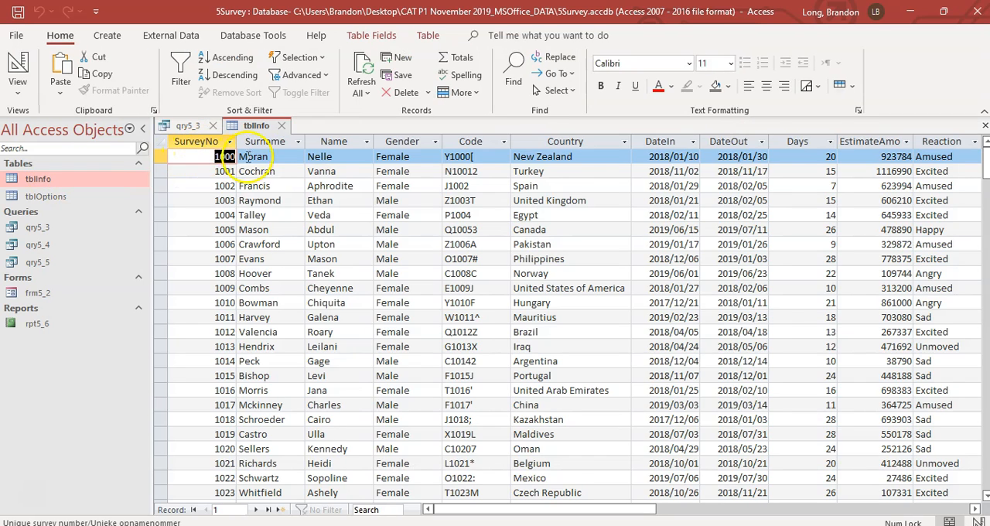
{"action": "left_click_drag", "start_coordinate": [655, 508], "coordinate": [736, 508]}
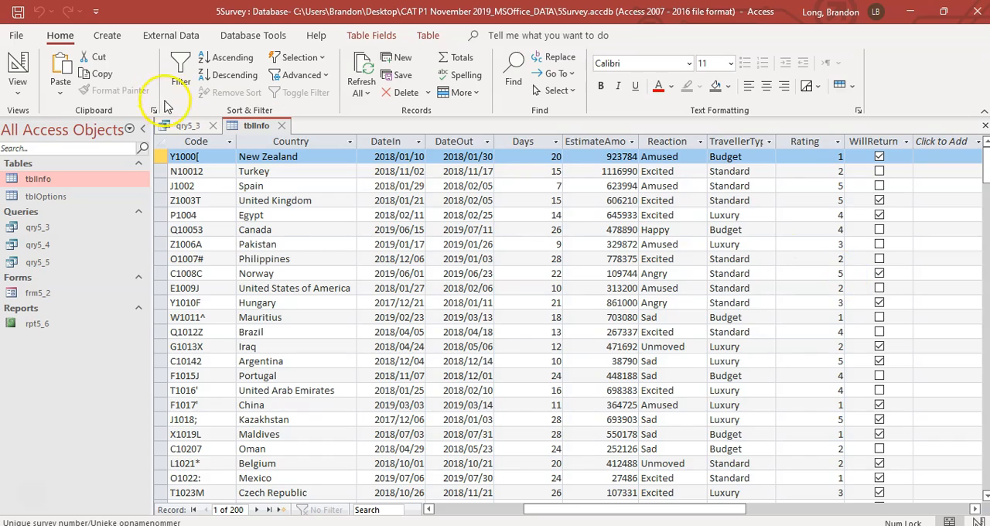
Step: Set the Rating criterion in qry5_3 to 5, check the records in Datasheet View, and return to Design View
{"action": "left_click", "coordinate": [179, 126]}
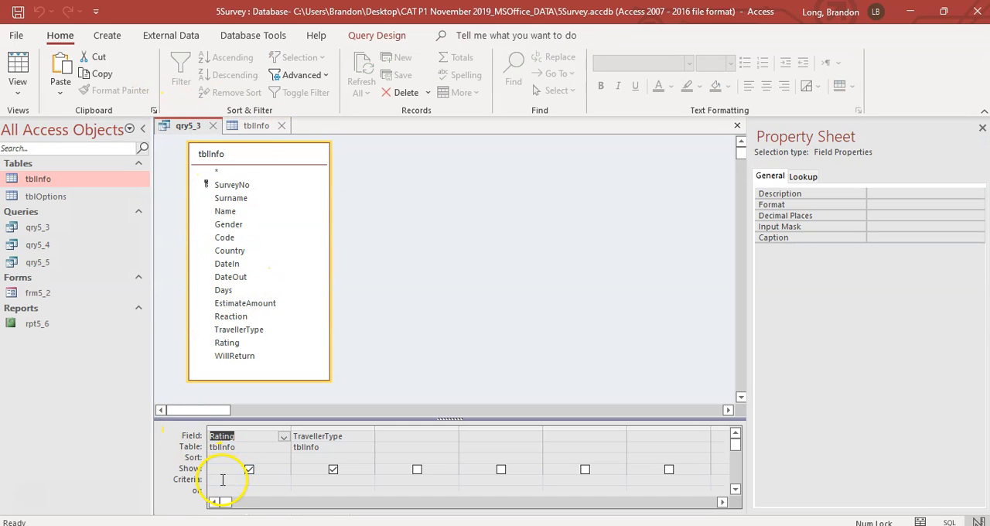
{"action": "left_click", "coordinate": [222, 480]}
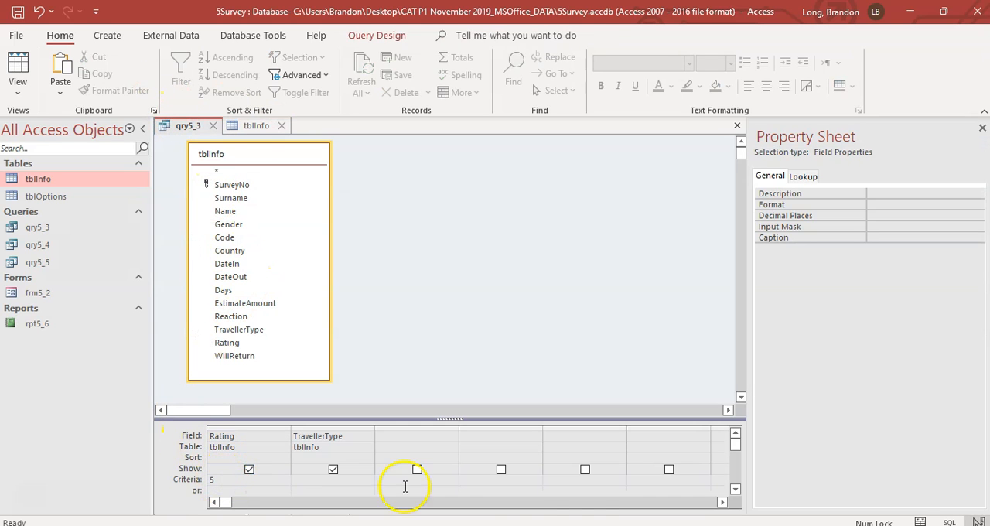
{"action": "left_click", "coordinate": [431, 336]}
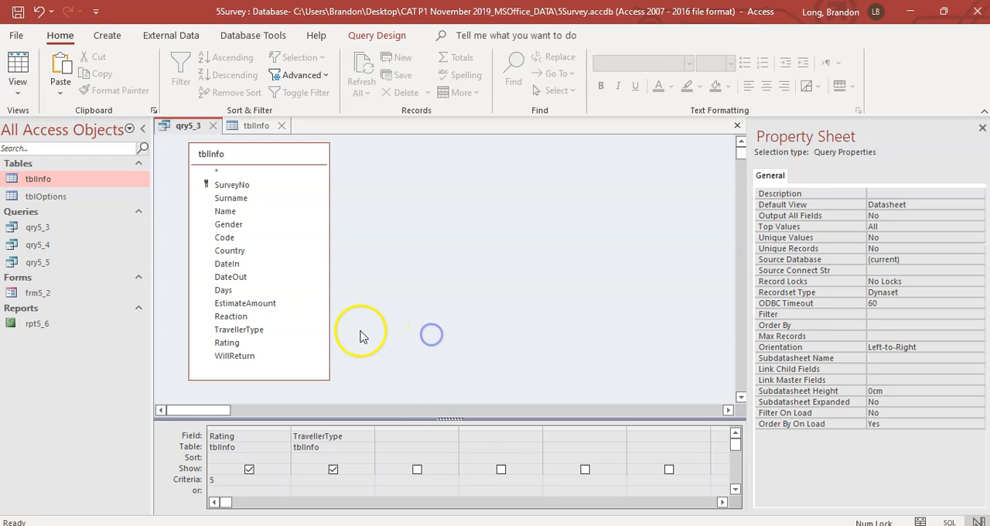
{"action": "left_click", "coordinate": [17, 70]}
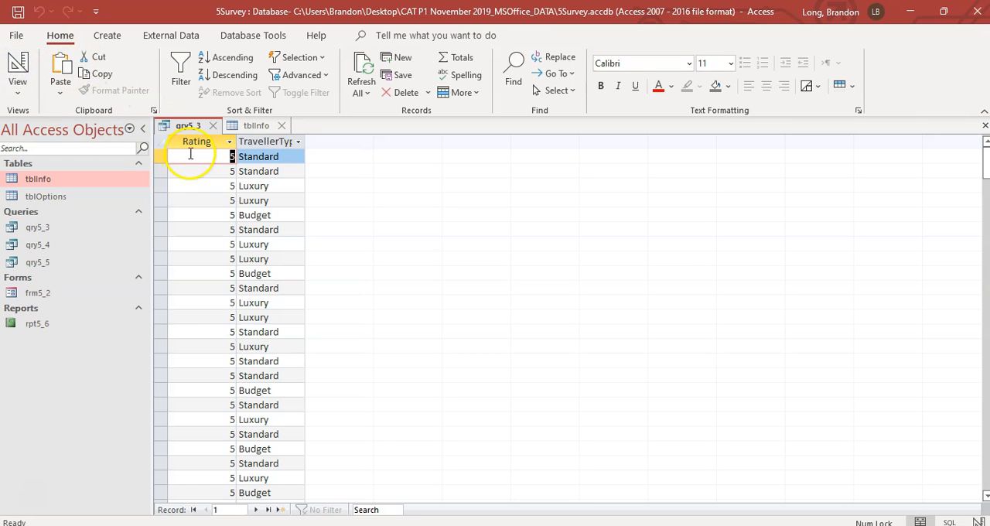
{"action": "left_click", "coordinate": [16, 81]}
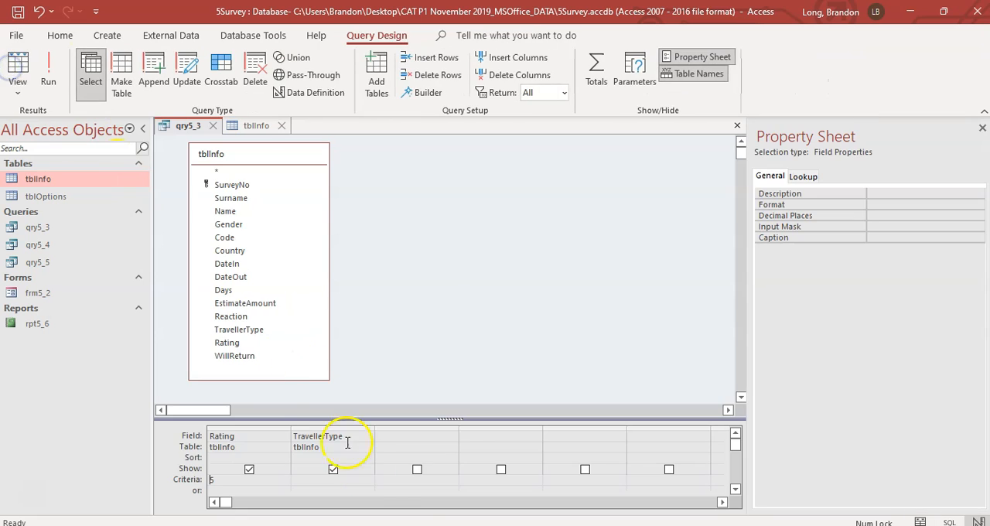
Step: Read the grouping requirement in the exam PDF and add the EstimateAmount field to the third column of qry5_3 in Access
{"action": "left_click", "coordinate": [425, 525]}
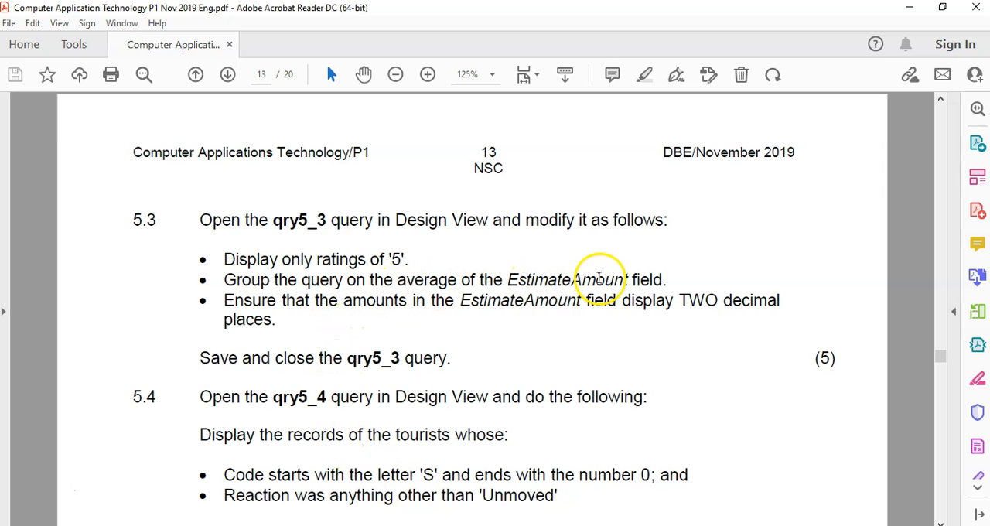
{"action": "key", "text": "alt+Tab"}
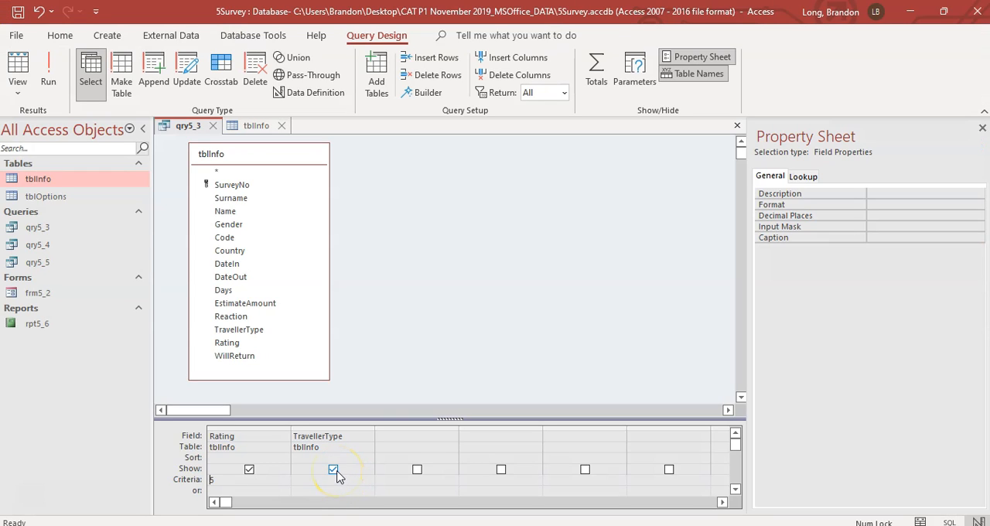
{"action": "left_click", "coordinate": [406, 434]}
{"action": "left_click", "coordinate": [452, 437]}
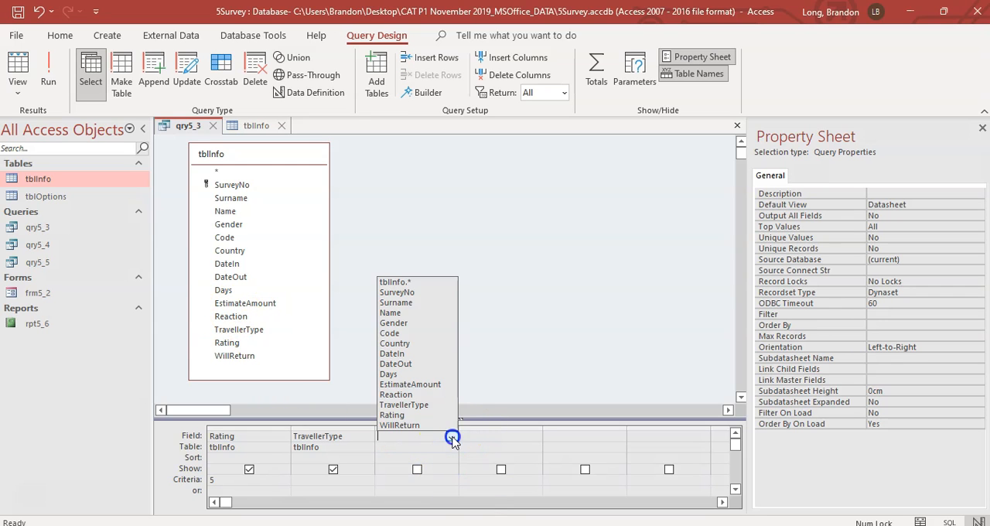
{"action": "left_click", "coordinate": [437, 408]}
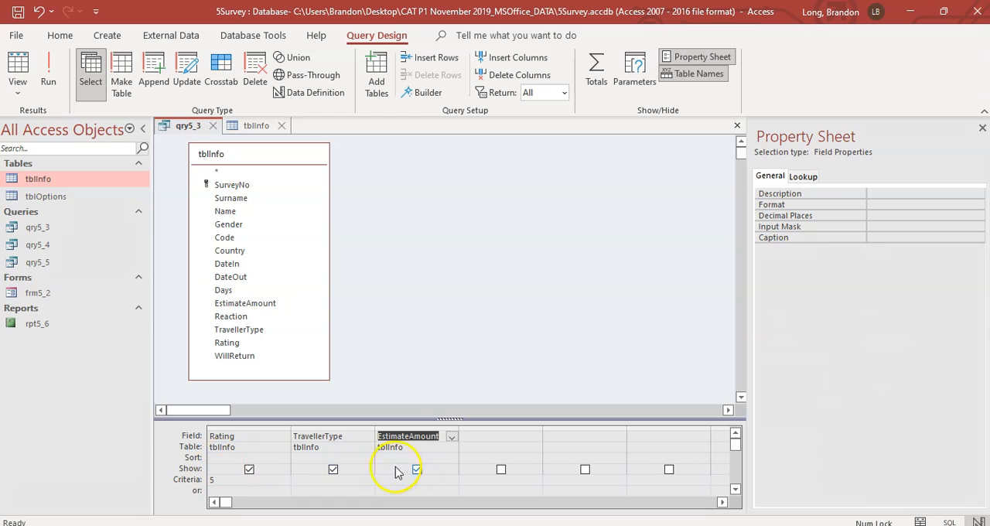
Step: Show the Total row in qry5_3, recheck the grouping requirement in the exam PDF, and set EstimateAmount's total to Avg in Access
{"action": "left_click", "coordinate": [598, 75]}
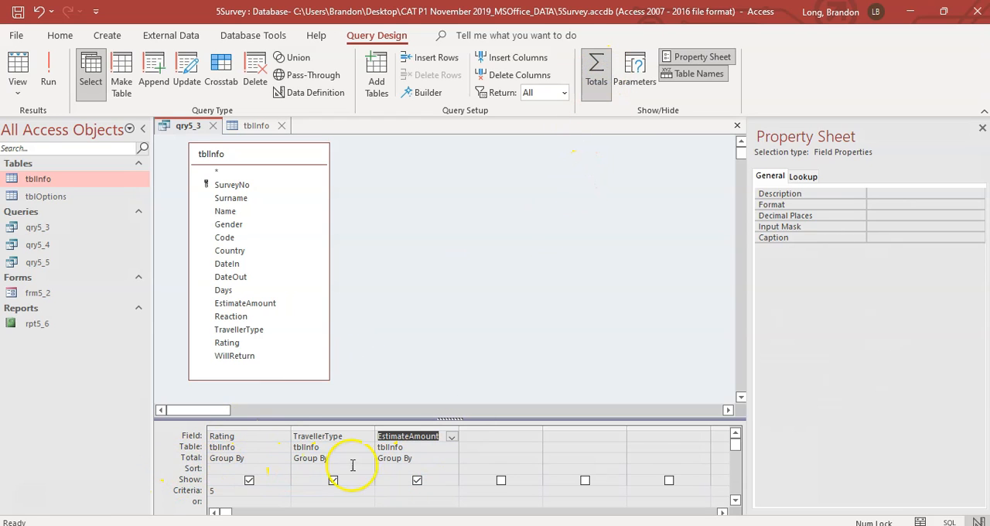
{"action": "left_click", "coordinate": [412, 458]}
{"action": "left_click", "coordinate": [416, 427]}
{"action": "left_click_drag", "start_coordinate": [416, 427], "coordinate": [211, 430]}
{"action": "key", "text": "alt+Tab"}
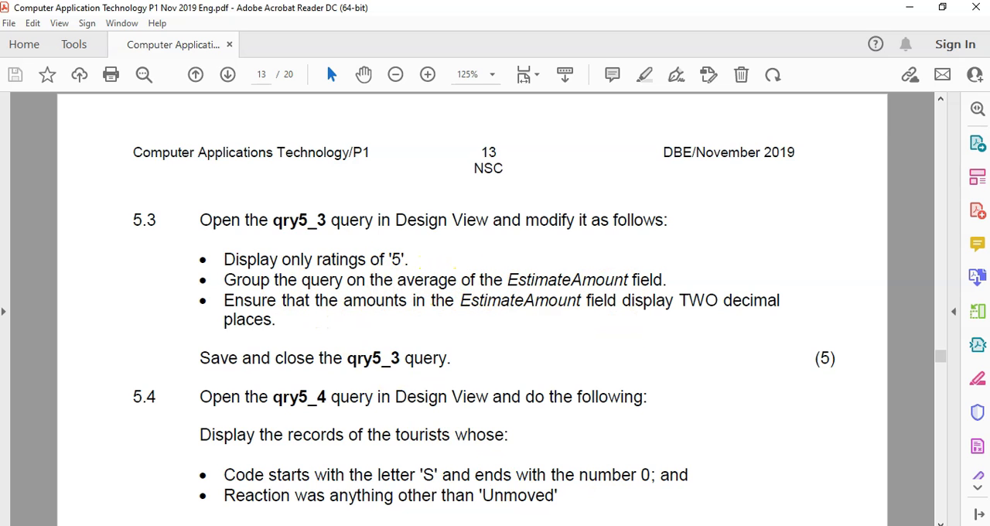
{"action": "key", "text": "alt+Tab"}
{"action": "left_click_drag", "start_coordinate": [256, 432], "coordinate": [467, 430]}
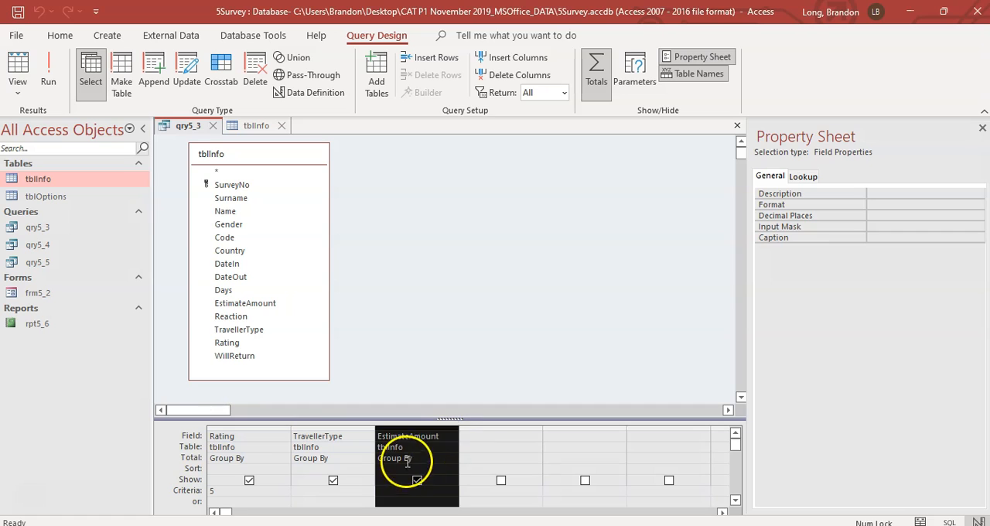
{"action": "left_click", "coordinate": [403, 457]}
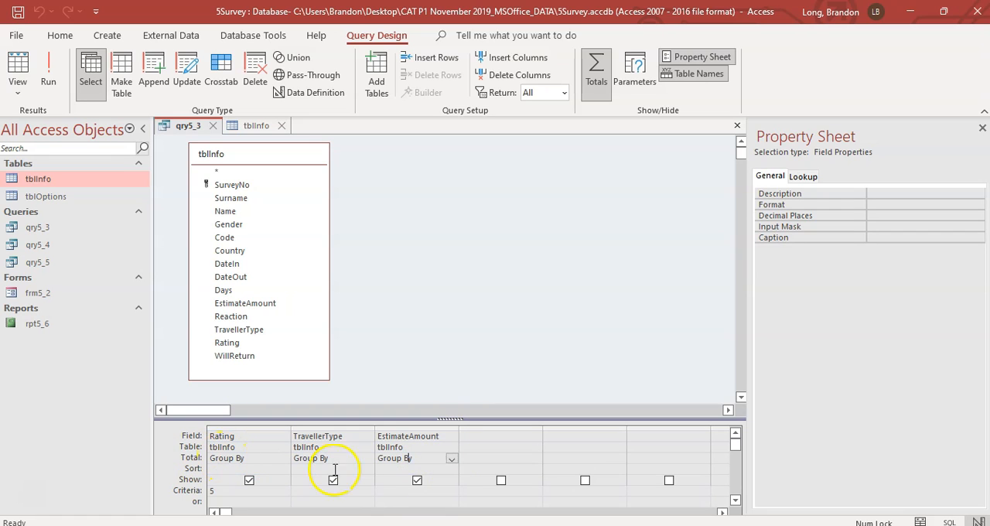
{"action": "left_click", "coordinate": [452, 459]}
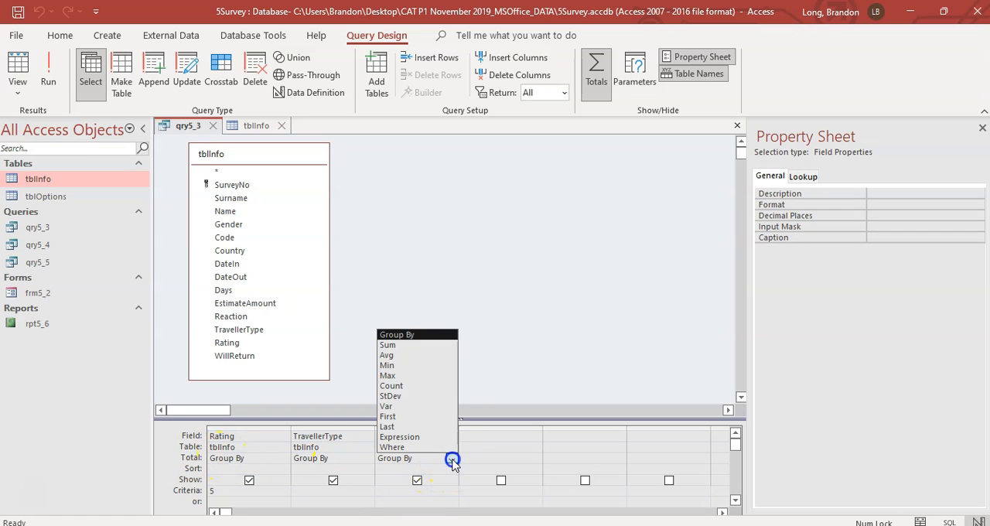
{"action": "left_click", "coordinate": [411, 355]}
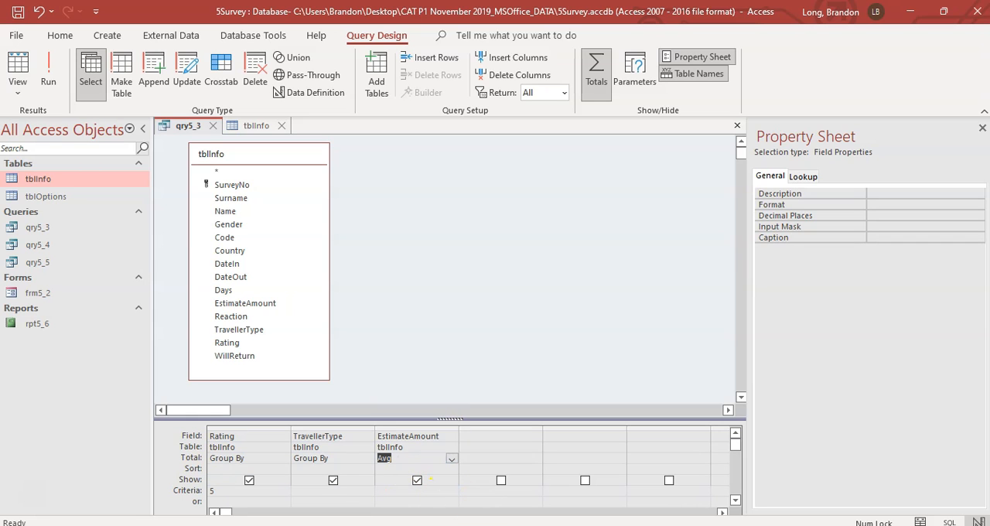
Step: Run qry5_3 and widen the AvgOfEstimateAmount column so its full values fit
{"action": "left_click", "coordinate": [48, 69]}
{"action": "left_click", "coordinate": [212, 160]}
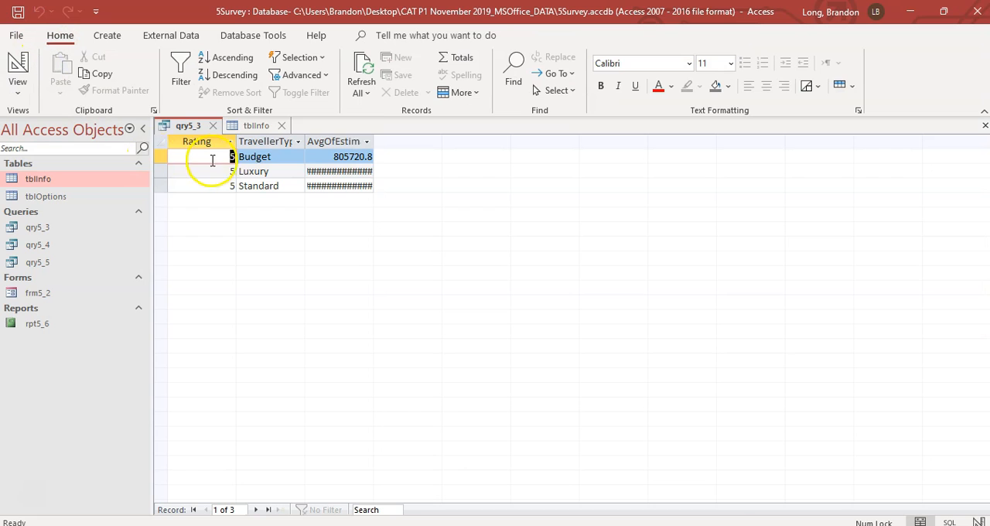
{"action": "left_click_drag", "start_coordinate": [375, 139], "coordinate": [430, 141]}
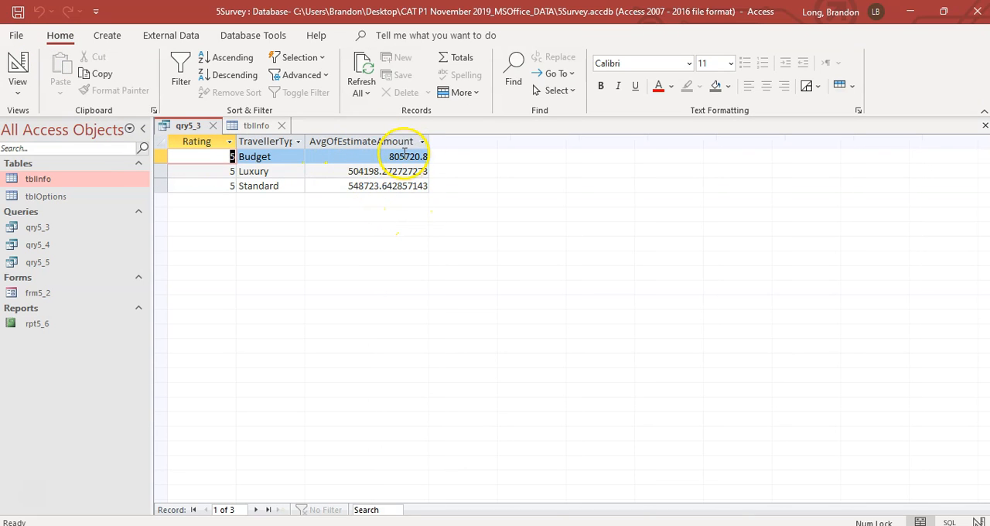
Step: Check the decimal places requirement in the exam PDF and return qry5_3 to Design View in Access
{"action": "left_click", "coordinate": [550, 518]}
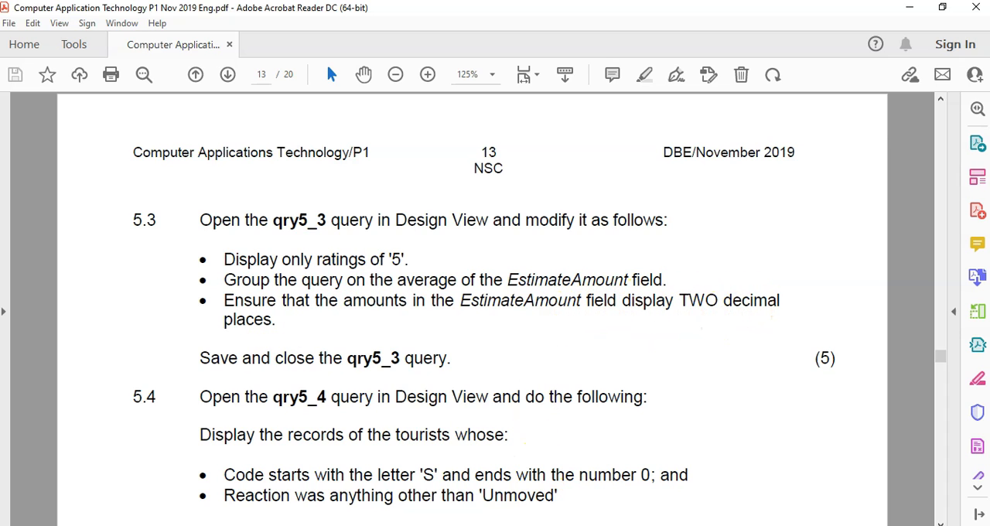
{"action": "left_click", "coordinate": [554, 525]}
{"action": "right_click", "coordinate": [368, 140]}
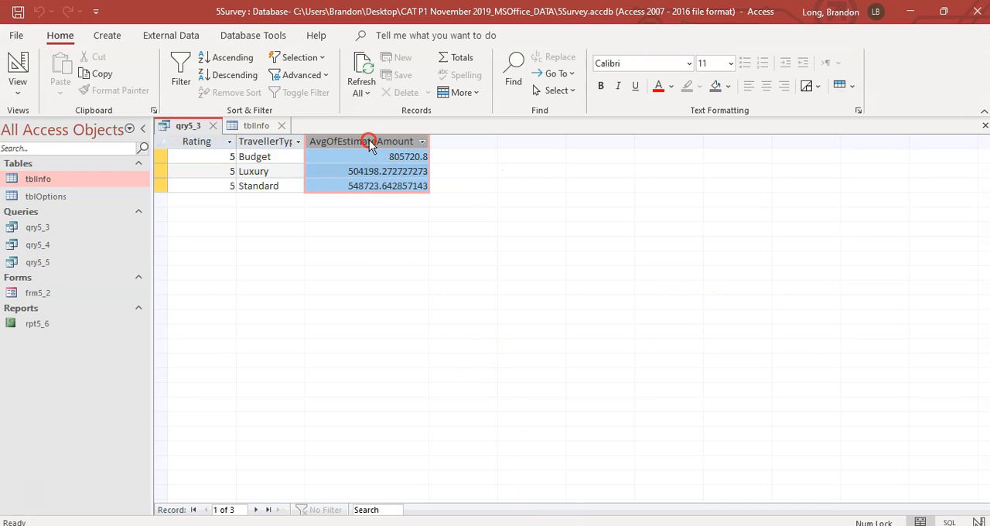
{"action": "left_click", "coordinate": [341, 149]}
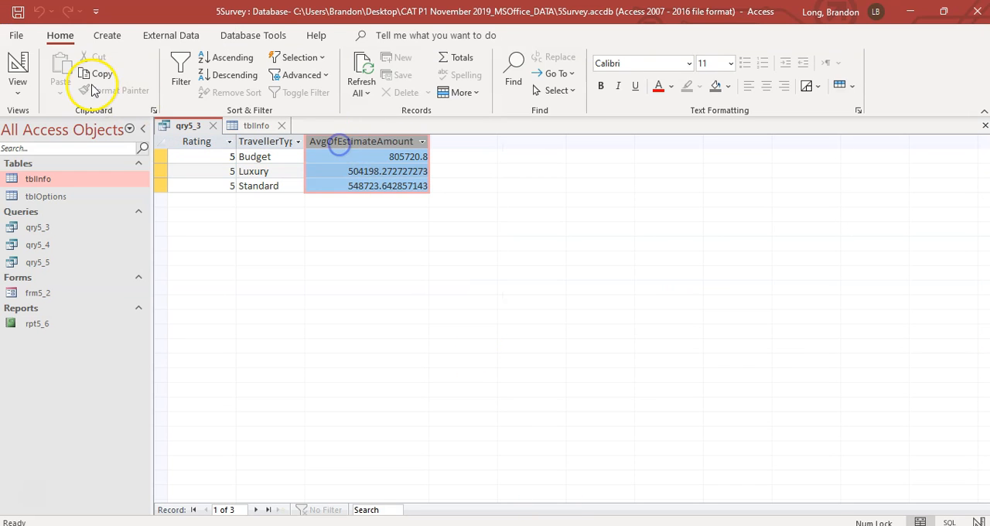
{"action": "left_click", "coordinate": [17, 70]}
Step: Open the field properties of the EstimateAmount column and set its decimal places to 2
{"action": "left_click", "coordinate": [413, 429]}
{"action": "right_click", "coordinate": [414, 428]}
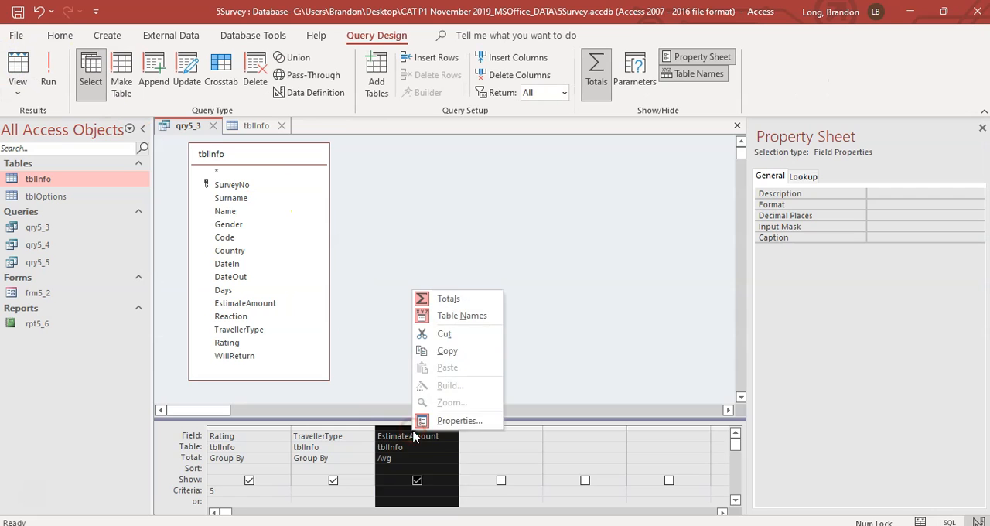
{"action": "left_click", "coordinate": [445, 421]}
{"action": "left_click", "coordinate": [426, 436]}
{"action": "right_click", "coordinate": [427, 435]}
{"action": "left_click", "coordinate": [472, 423]}
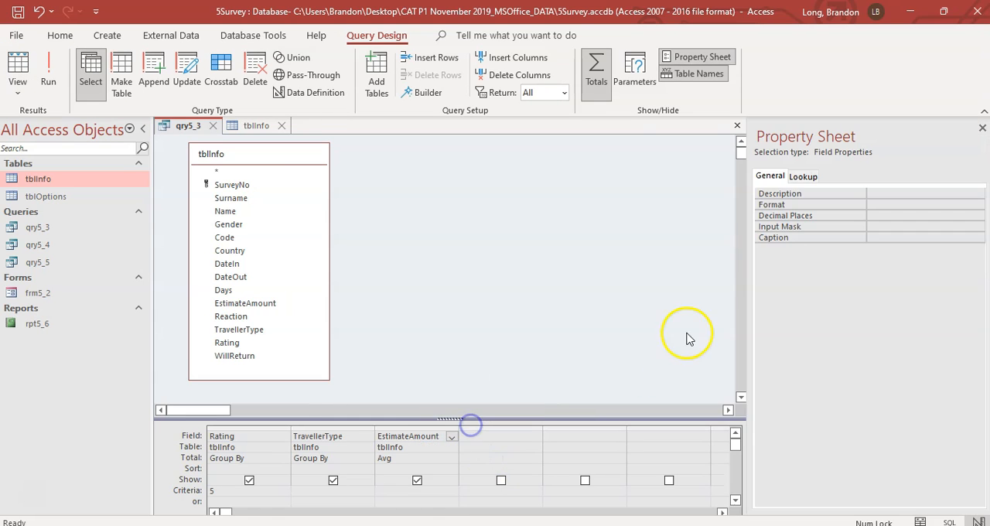
{"action": "left_click", "coordinate": [843, 210]}
{"action": "left_click", "coordinate": [884, 217]}
{"action": "left_click", "coordinate": [979, 216]}
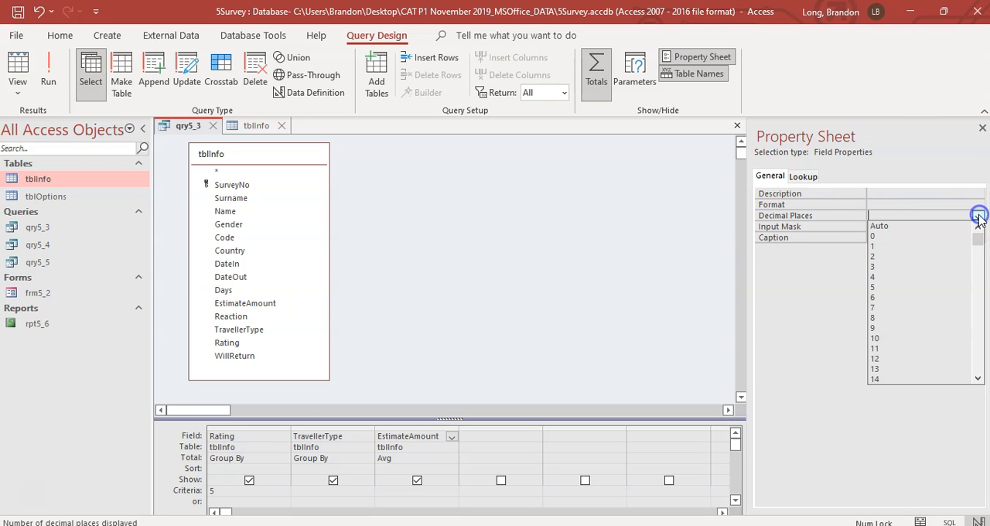
{"action": "left_click", "coordinate": [874, 257]}
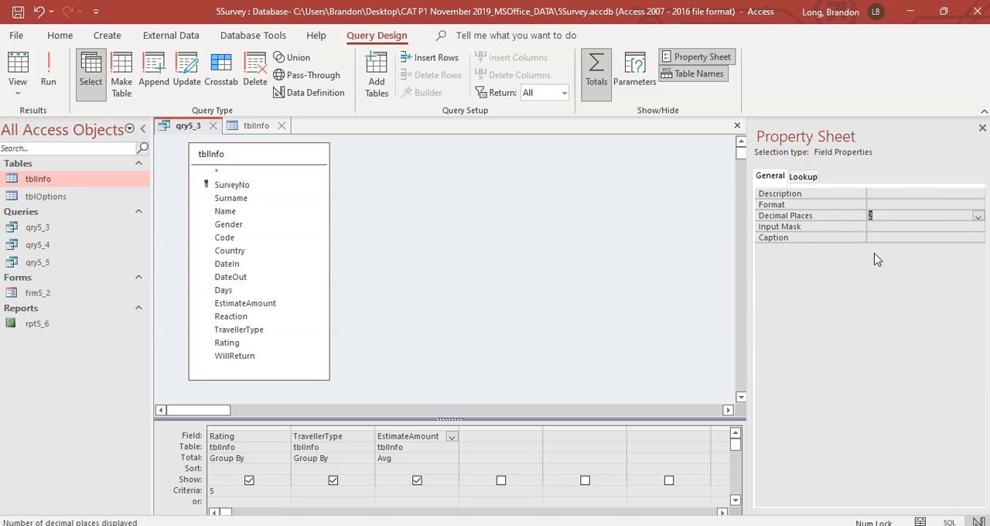
Step: Set the EstimateAmount column's format to Currency
{"action": "left_click", "coordinate": [894, 202]}
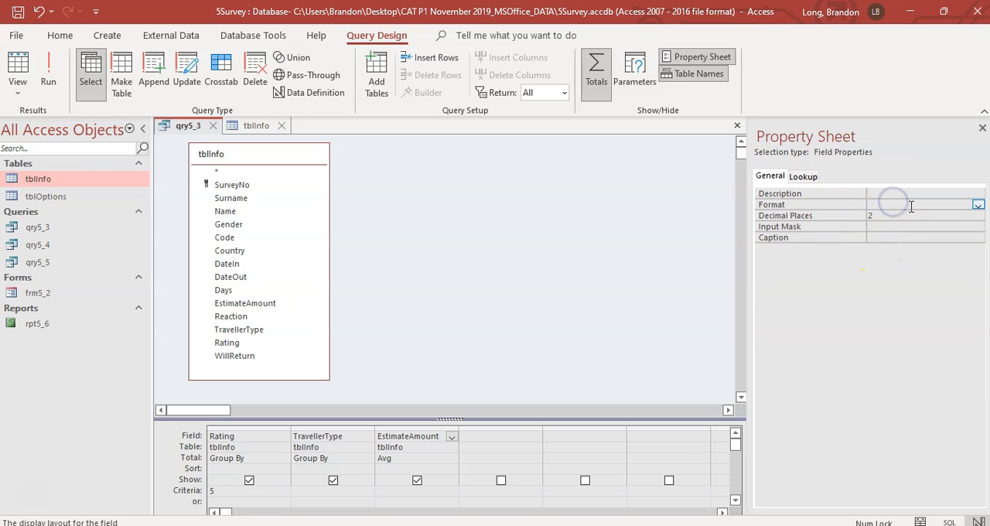
{"action": "left_click", "coordinate": [978, 205]}
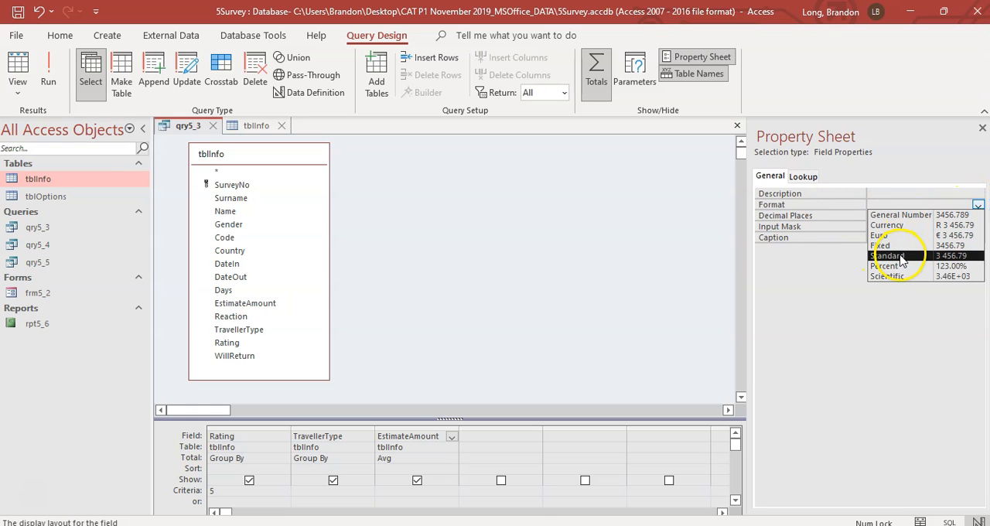
{"action": "left_click", "coordinate": [890, 225]}
{"action": "left_click", "coordinate": [978, 206]}
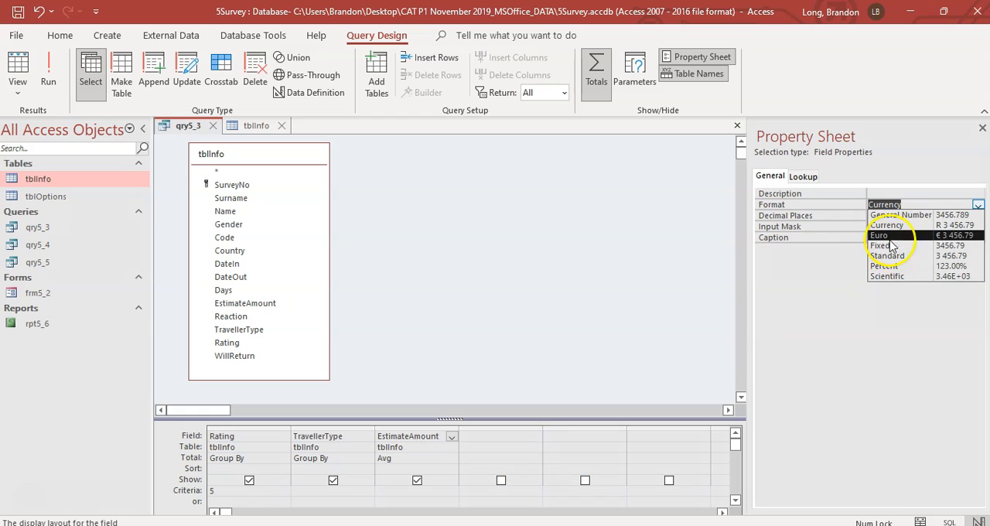
{"action": "left_click", "coordinate": [815, 215]}
{"action": "left_click", "coordinate": [904, 204]}
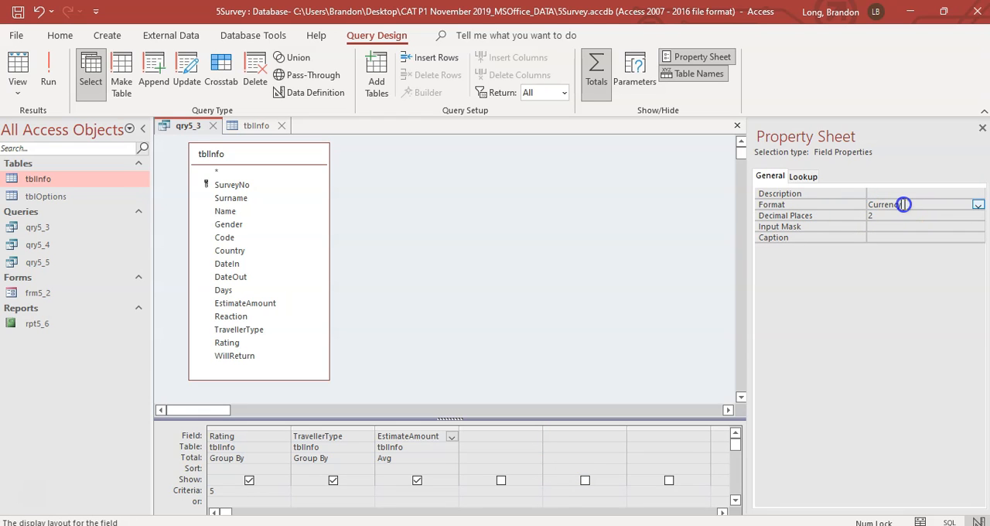
{"action": "left_click", "coordinate": [981, 207]}
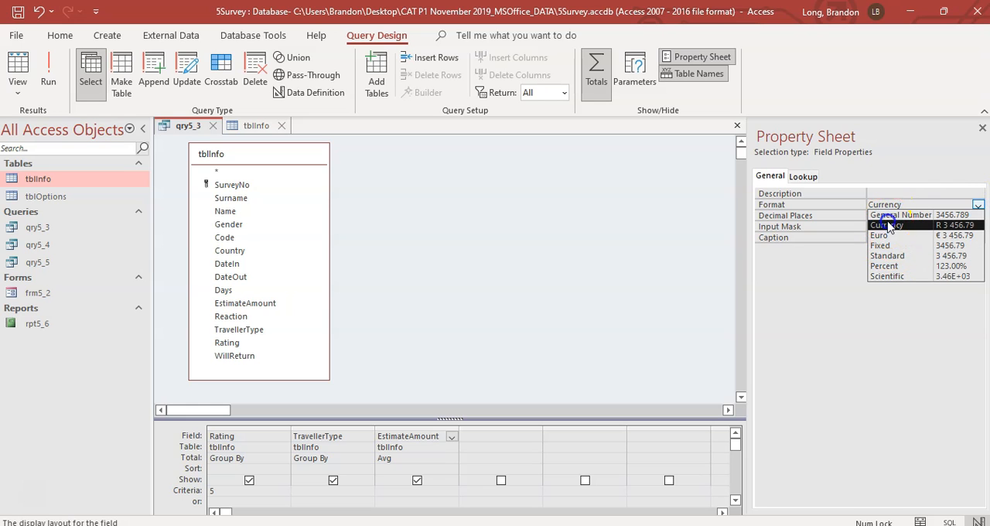
{"action": "left_click", "coordinate": [888, 224]}
Step: Run qry5_3 to check the formatted averages and switch to the exam PDF to compare them with question 5.3
{"action": "left_click", "coordinate": [46, 70]}
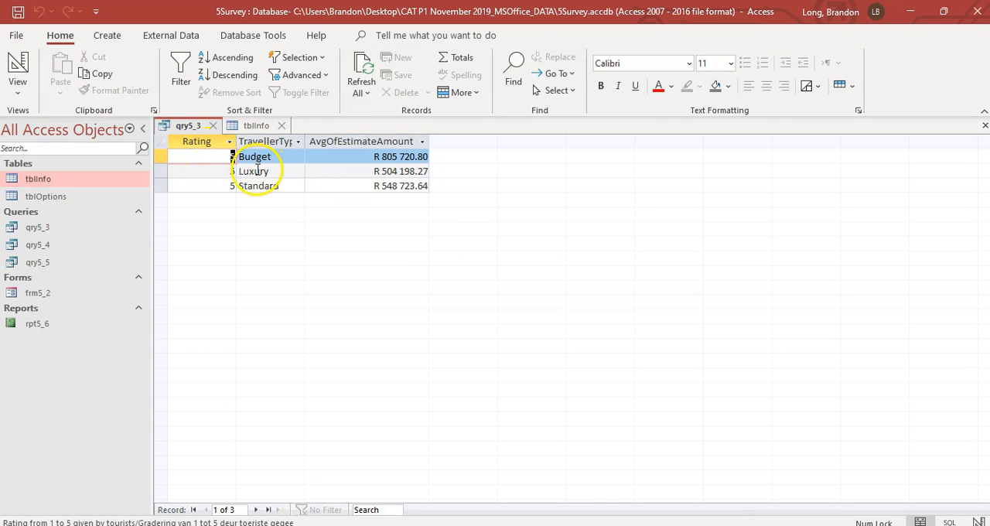
{"action": "key", "text": "alt+Tab"}
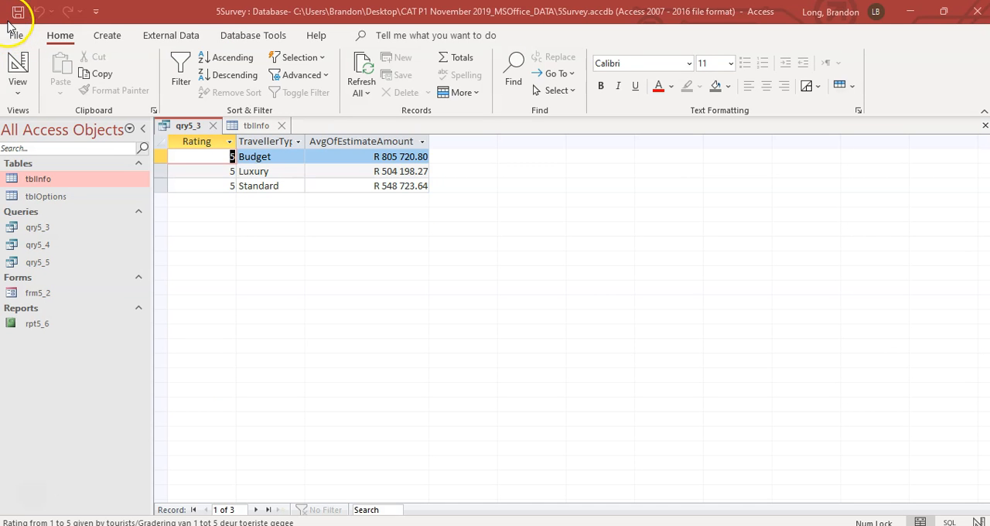
Step: Save and close the qry5_3 query and bring question 5.4 into view in the exam PDF
{"action": "left_click", "coordinate": [22, 13]}
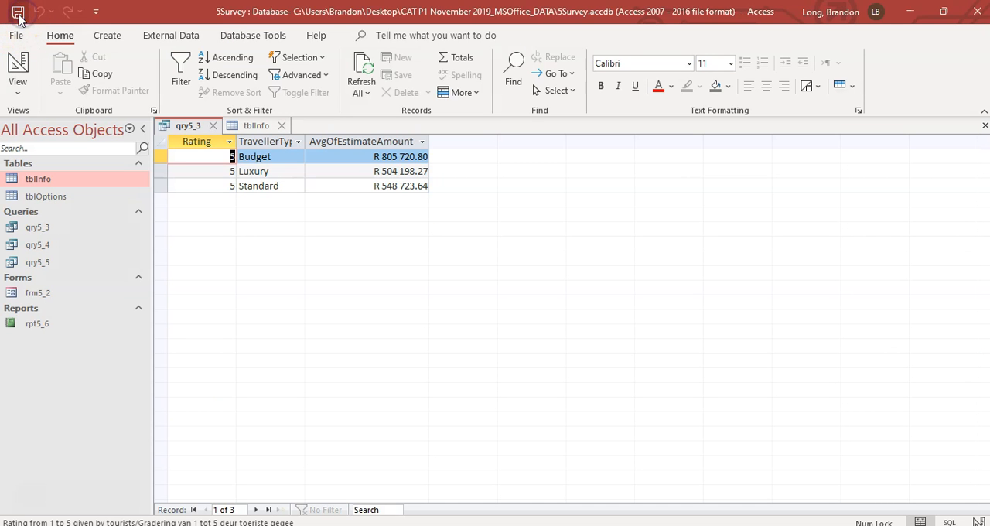
{"action": "left_click", "coordinate": [214, 127]}
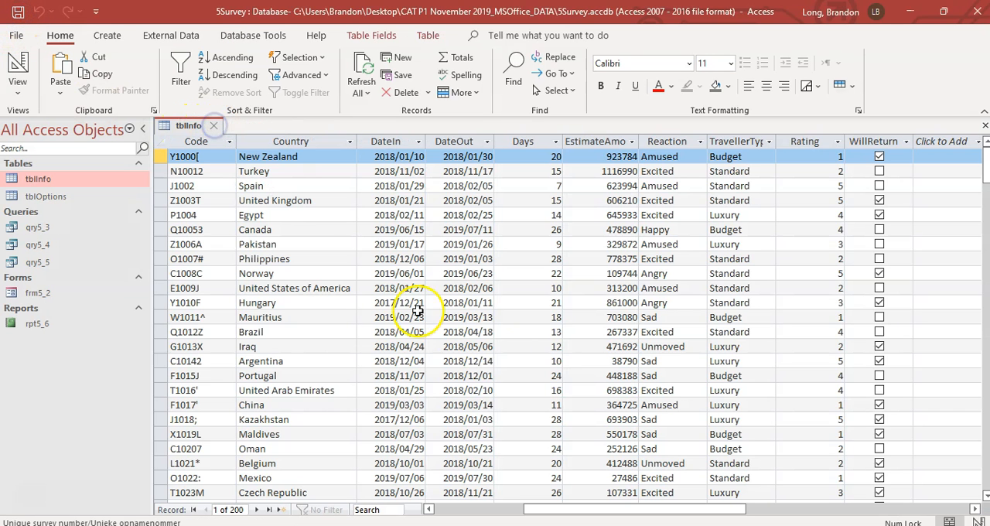
{"action": "key", "text": "alt+Tab"}
{"action": "scroll", "coordinate": [261, 456], "scroll_direction": "down", "scroll_amount": 2}
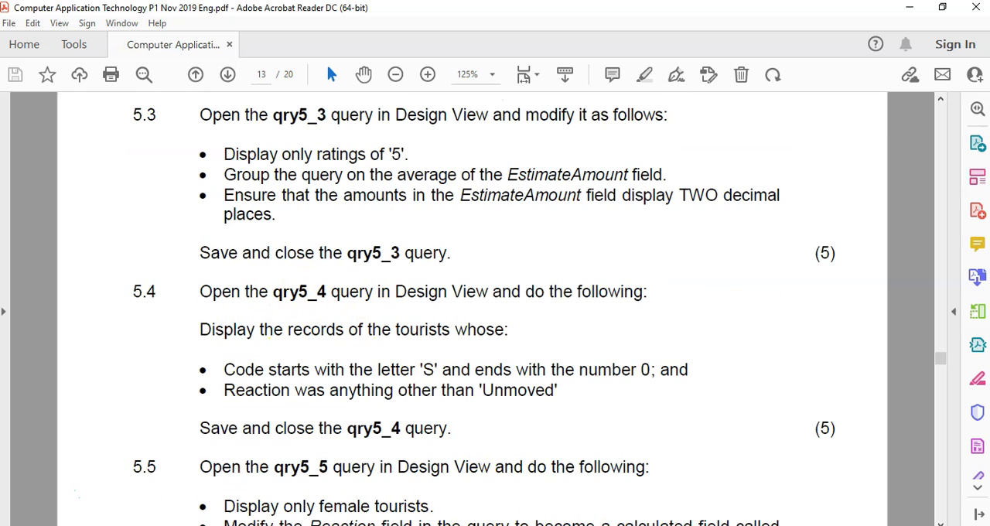
Step: Open the qry5_4 query in Design View in Access and check its criteria requirements in the exam PDF
{"action": "left_click", "coordinate": [590, 525]}
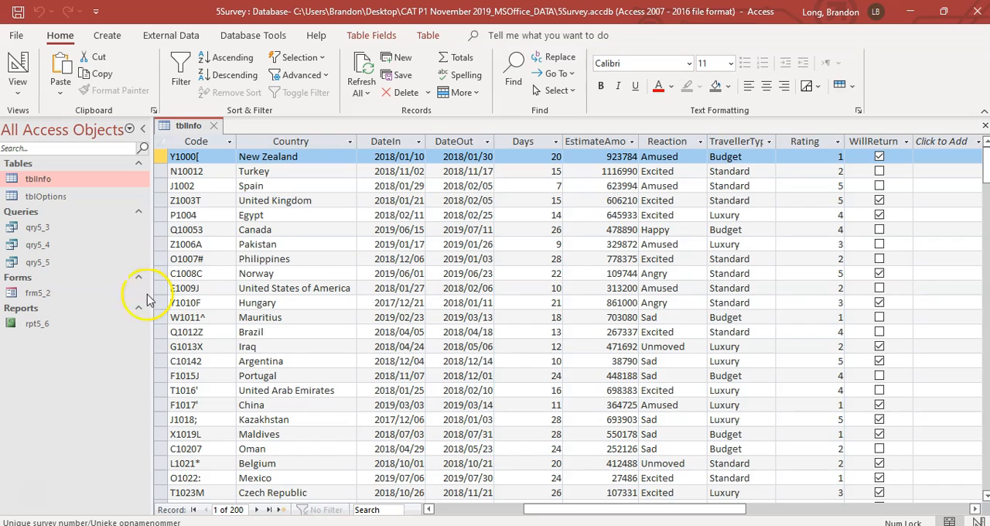
{"action": "right_click", "coordinate": [53, 246]}
{"action": "left_click", "coordinate": [89, 277]}
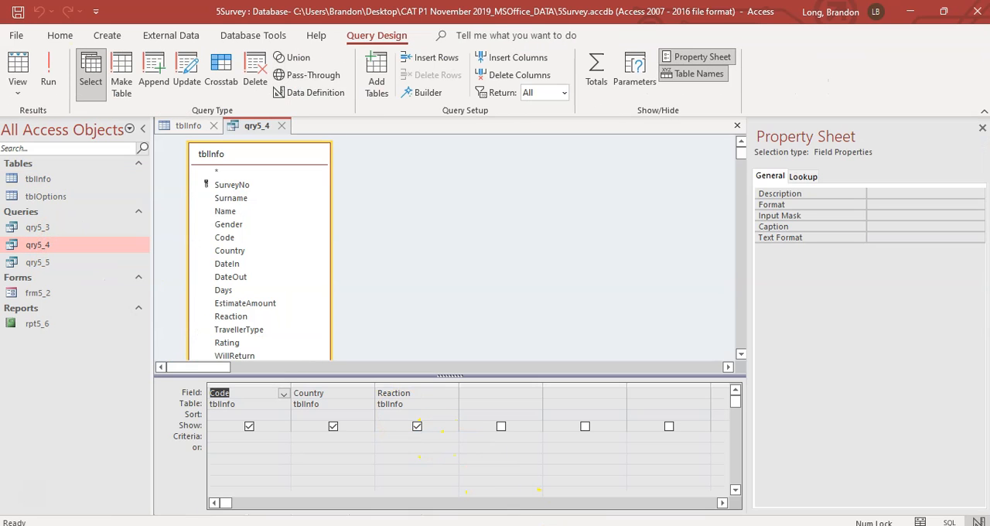
{"action": "left_click", "coordinate": [551, 525]}
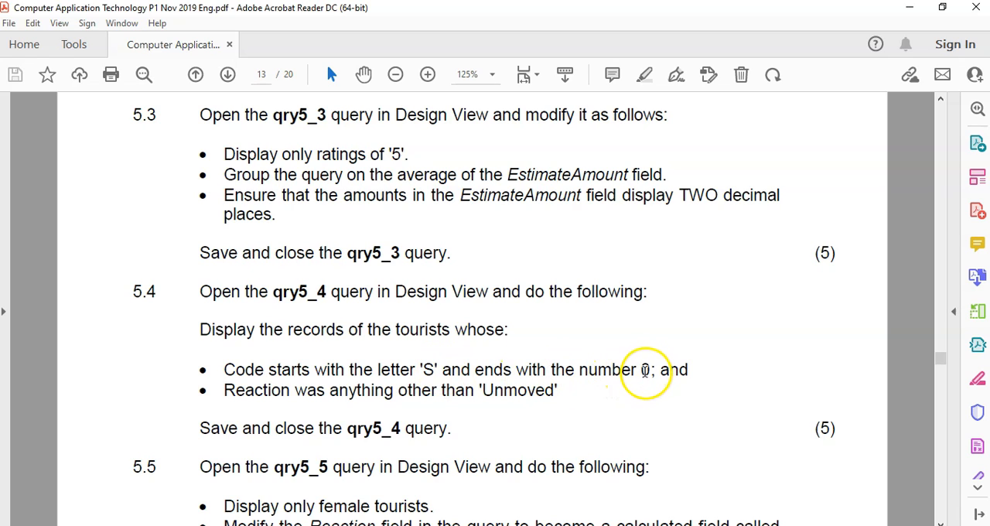
Step: In Access, set qry5_4's Code criterion to S*0, run the query to check the codes and return to Design View
{"action": "key", "text": "alt+Tab"}
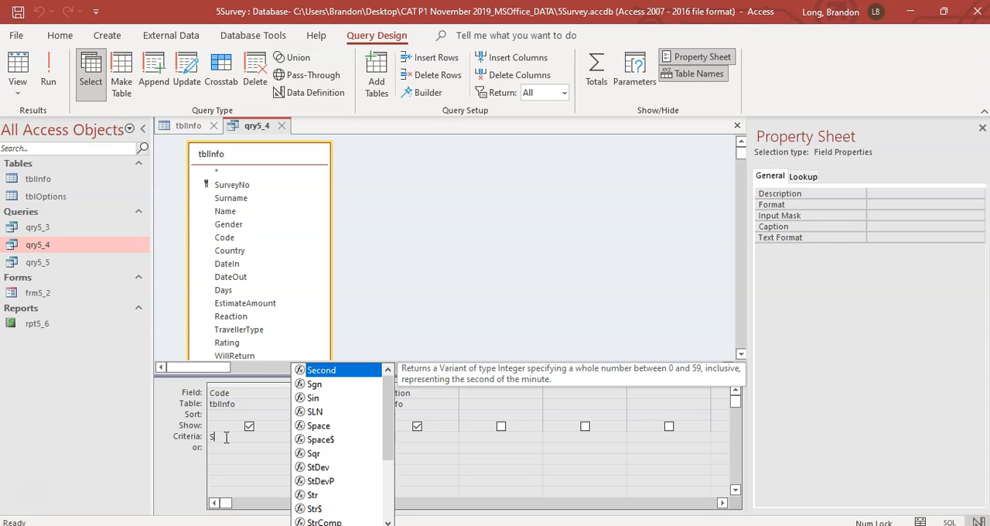
{"action": "type", "text": "*"}
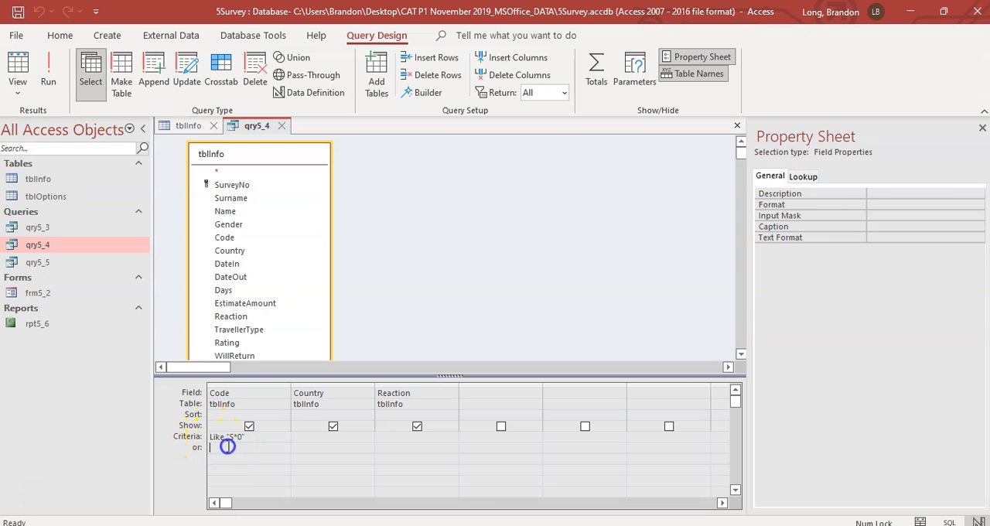
{"action": "left_click", "coordinate": [54, 72]}
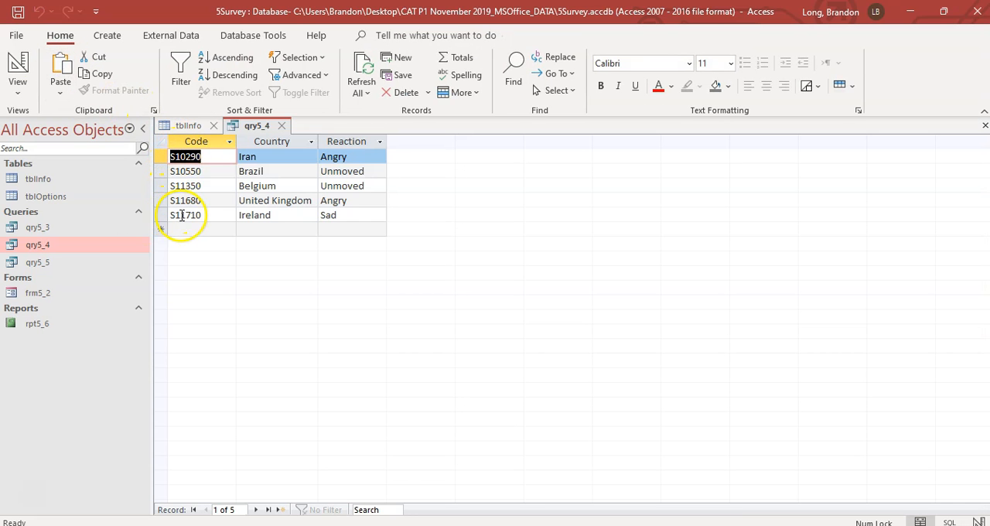
{"action": "left_click", "coordinate": [18, 64]}
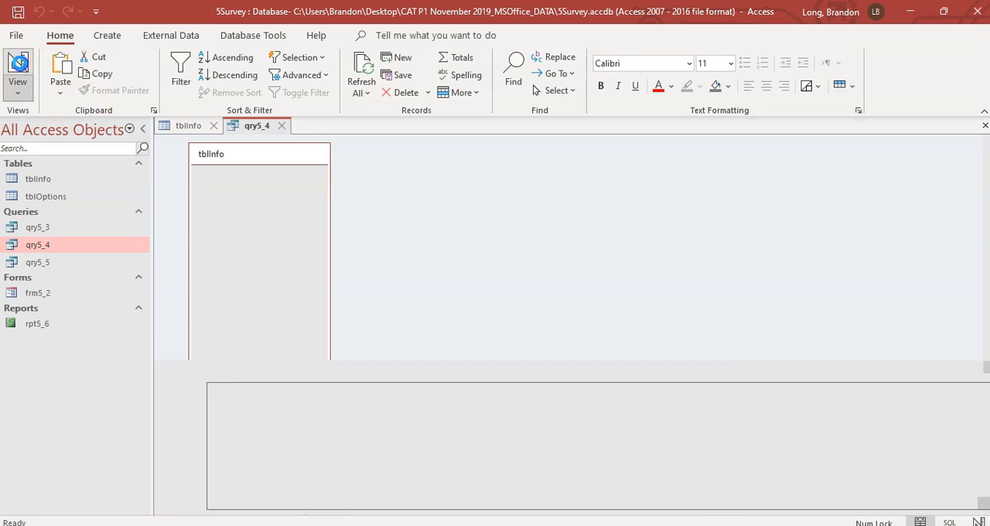
Step: Recheck question 5.4 in the exam PDF, set qry5_4's Reaction criterion to <>Unmoved and run the query
{"action": "key", "text": "alt+Tab"}
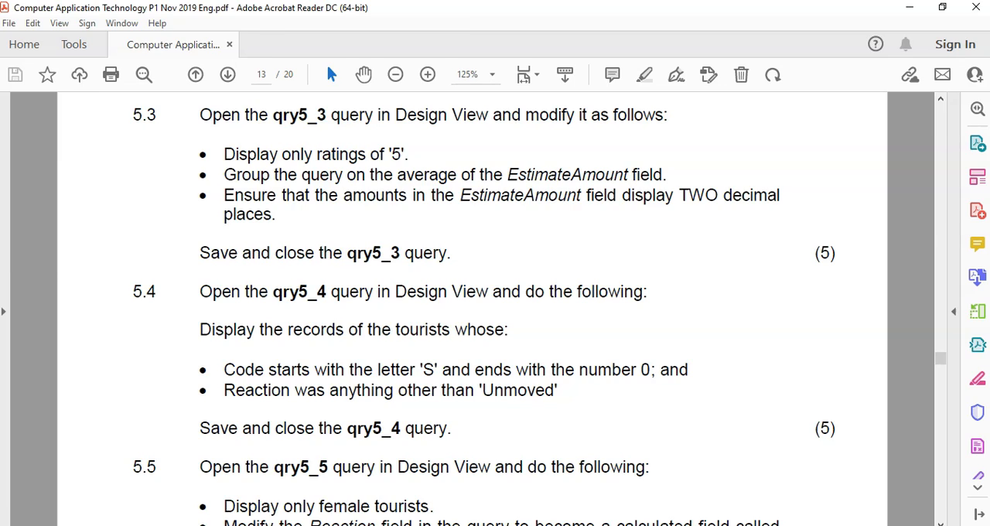
{"action": "key", "text": "alt+Tab"}
{"action": "left_click", "coordinate": [48, 70]}
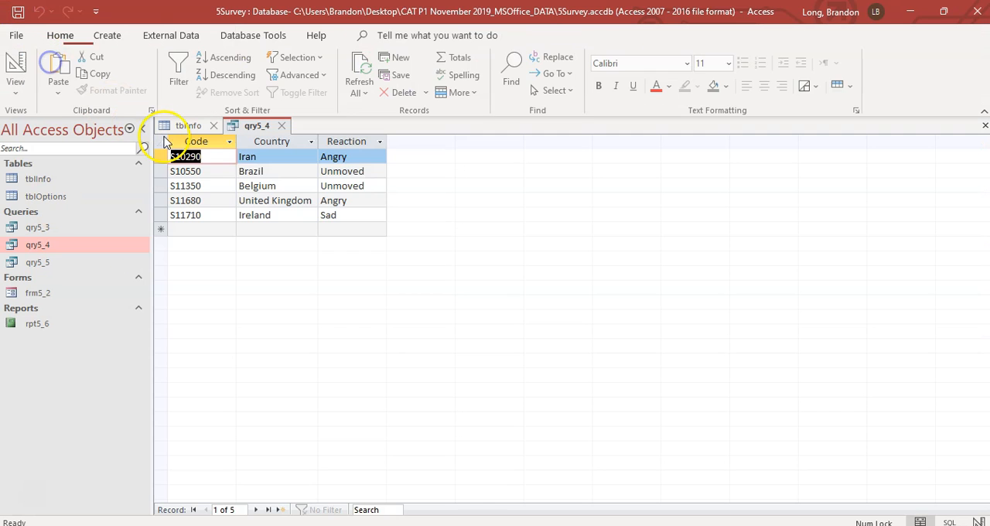
{"action": "left_click", "coordinate": [17, 68]}
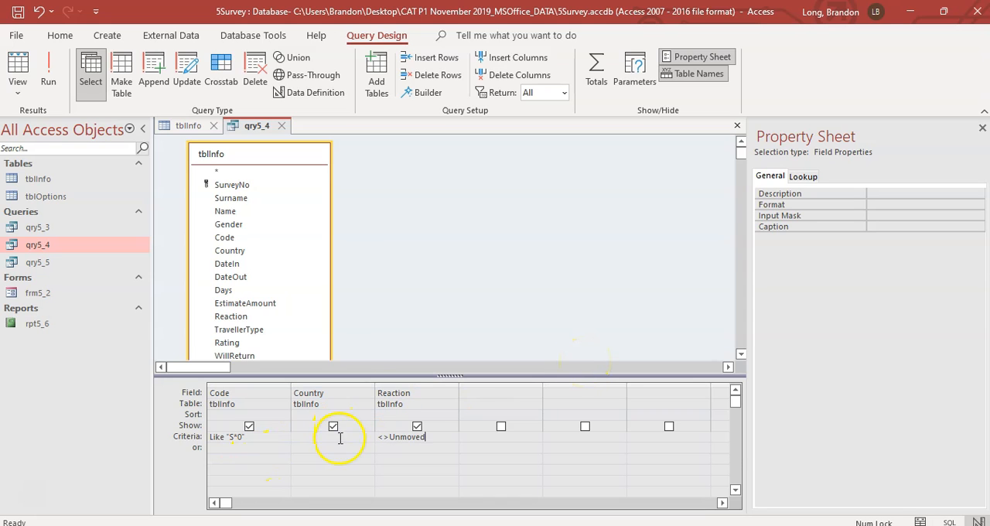
{"action": "left_click", "coordinate": [47, 74]}
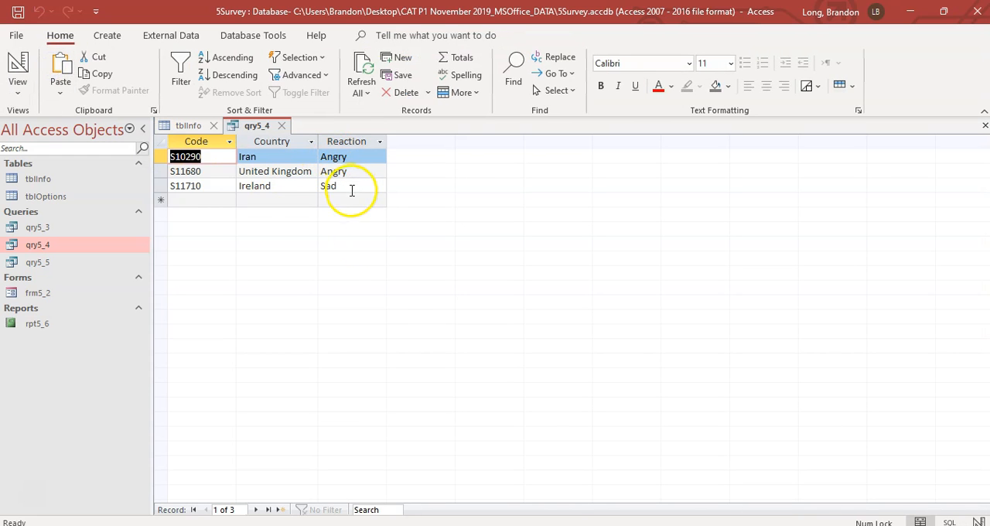
Step: Compare the qry5_4 records with question 5.4, save and close the query, and switch to question 5.5 in the PDF
{"action": "key", "text": "alt+Tab"}
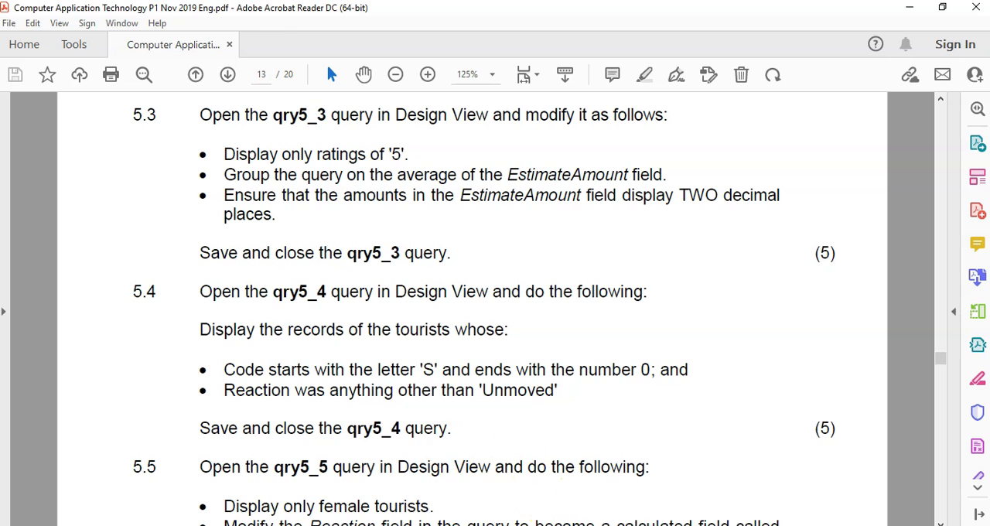
{"action": "key", "text": "alt+Tab"}
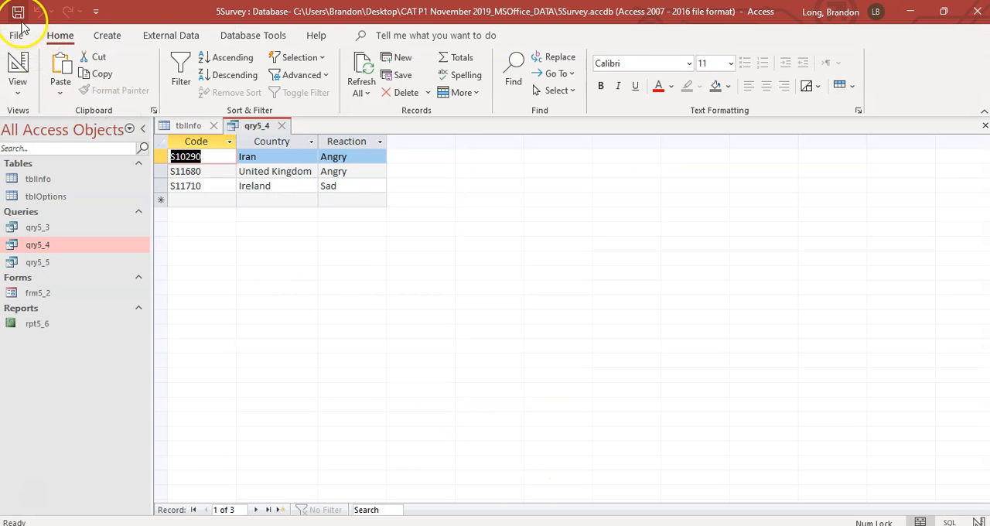
{"action": "left_click", "coordinate": [282, 126]}
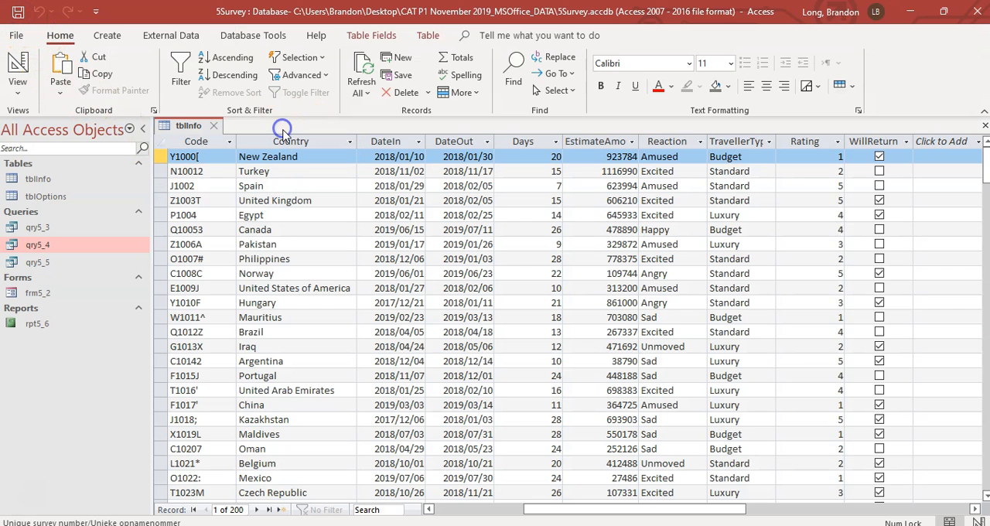
{"action": "key", "text": "alt+Tab"}
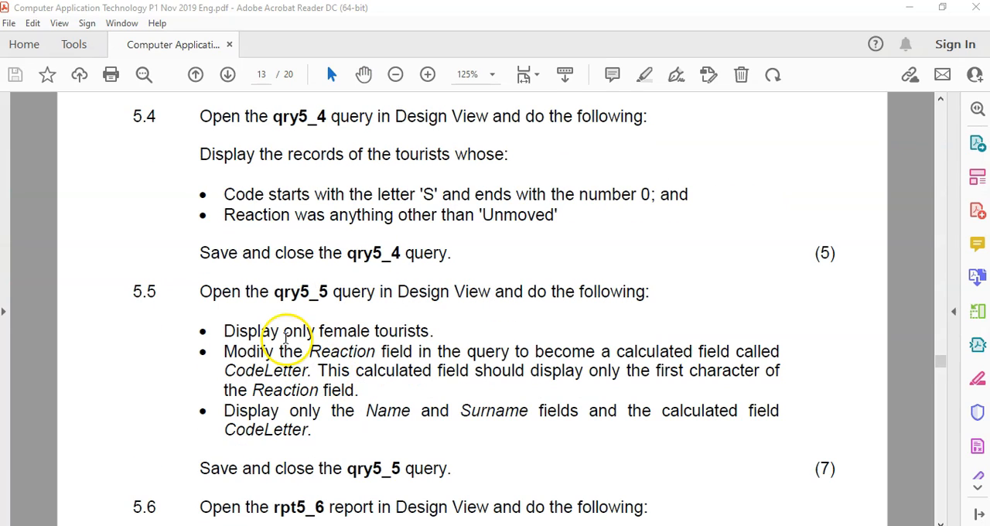
Step: Open the qry5_5 query in Design View in Access and check question 5.5 in the exam PDF
{"action": "key", "text": "alt+Tab"}
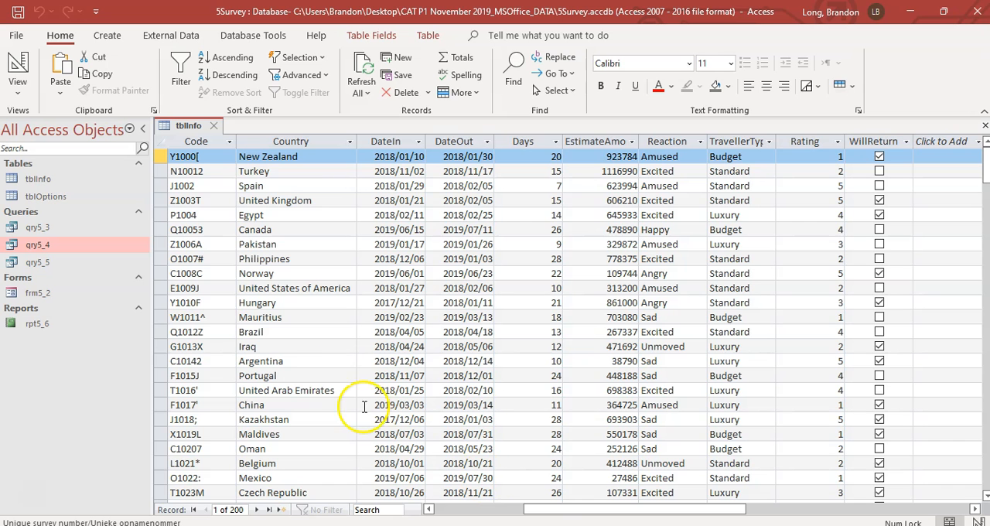
{"action": "left_click", "coordinate": [58, 265]}
{"action": "right_click", "coordinate": [58, 264]}
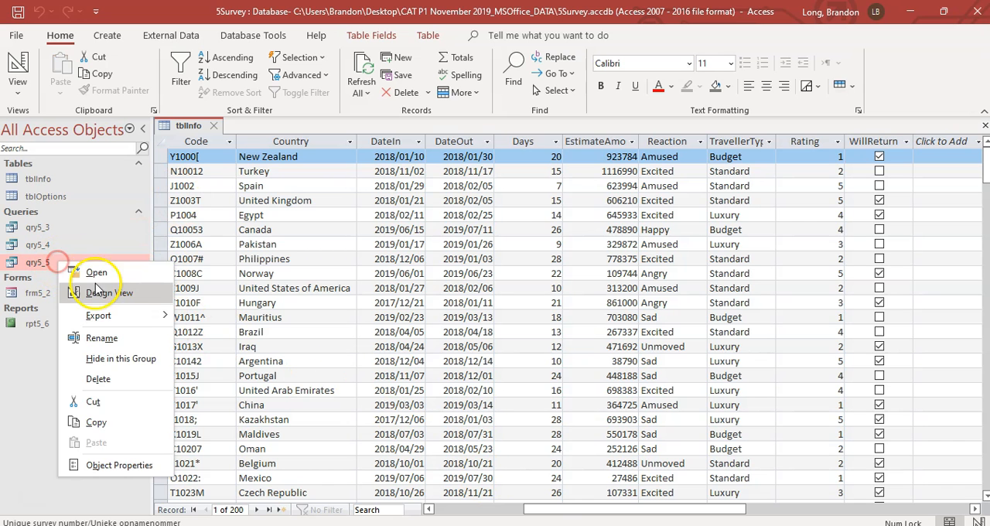
{"action": "left_click", "coordinate": [108, 350]}
{"action": "key", "text": "alt+Tab"}
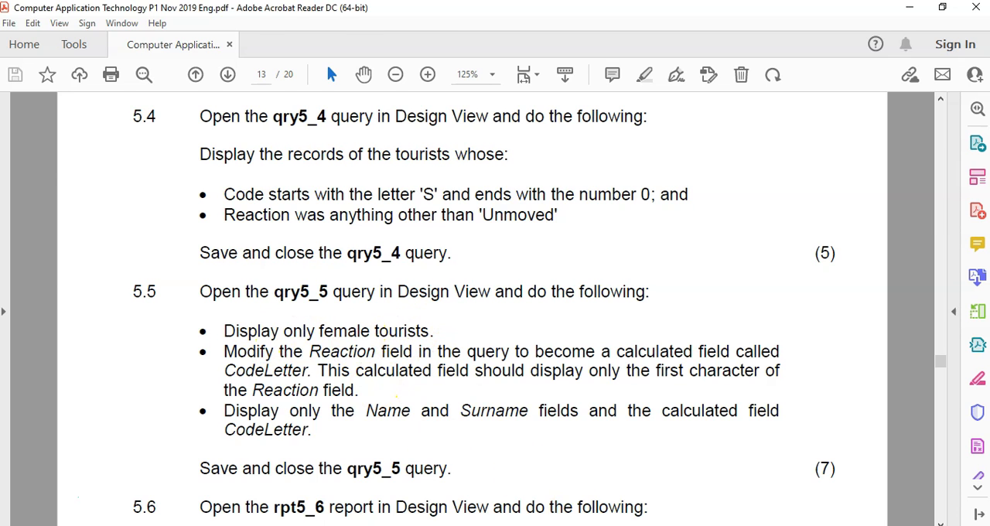
Step: Check how gender is recorded in tblInfo, set qry5_5's Gender criterion to Female, test the query and return to Design View
{"action": "key", "text": "alt+Tab"}
{"action": "left_click", "coordinate": [192, 128]}
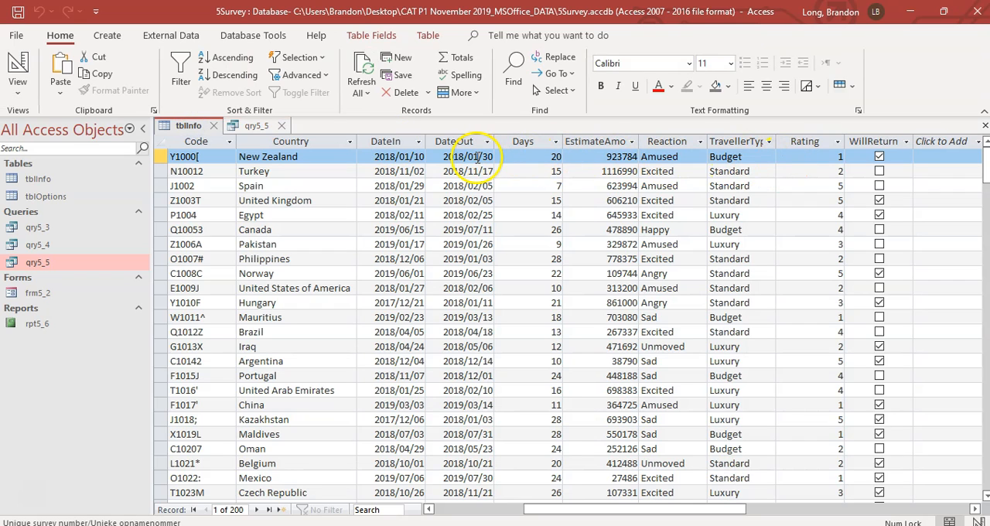
{"action": "left_click_drag", "start_coordinate": [645, 513], "coordinate": [553, 512]}
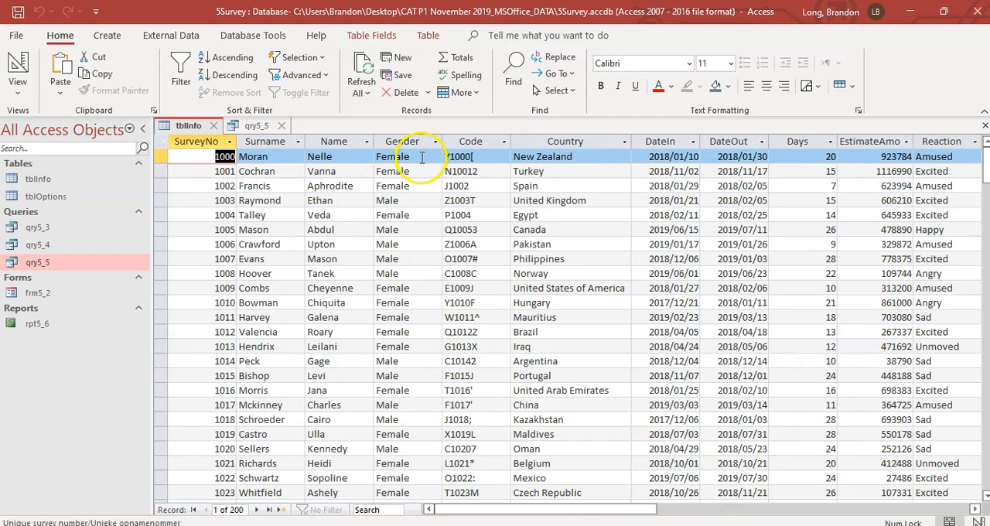
{"action": "left_click", "coordinate": [252, 126]}
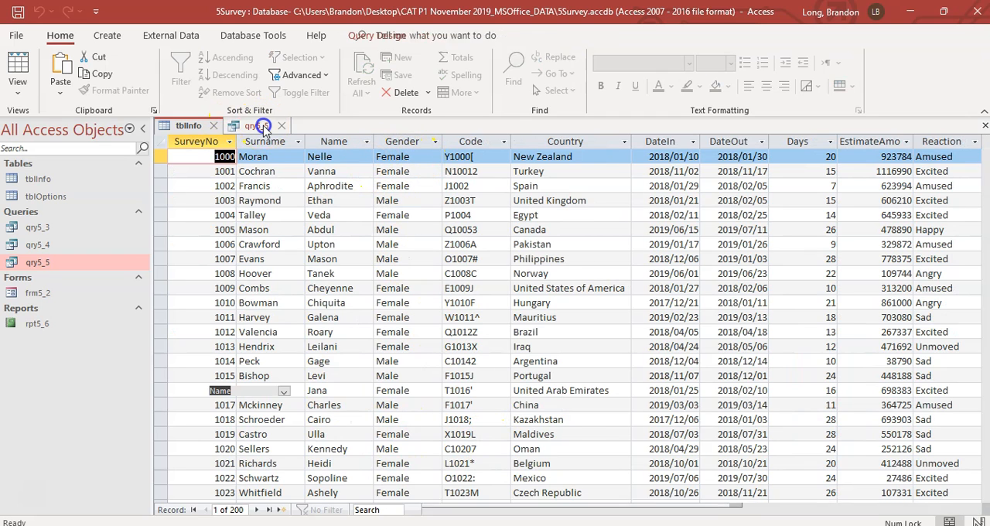
{"action": "left_click", "coordinate": [381, 431]}
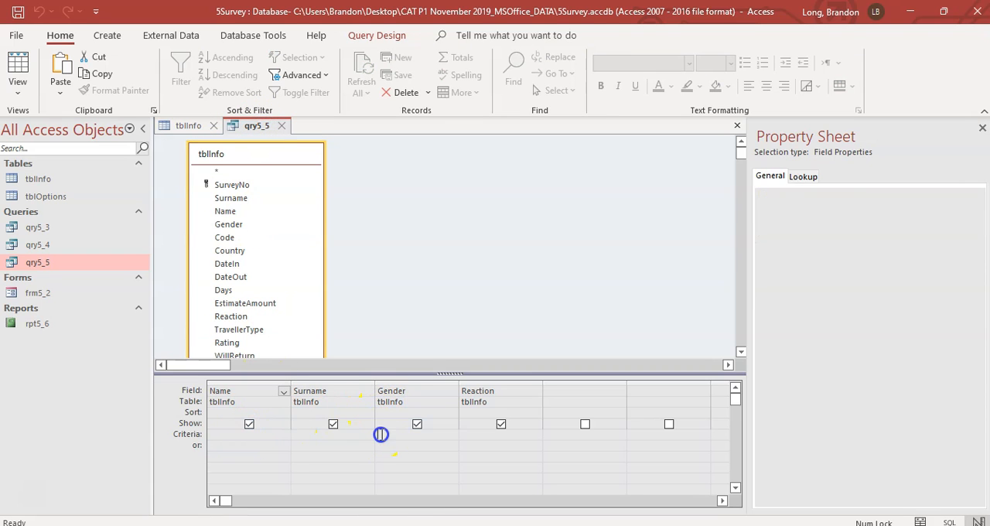
{"action": "type", "text": "Female"}
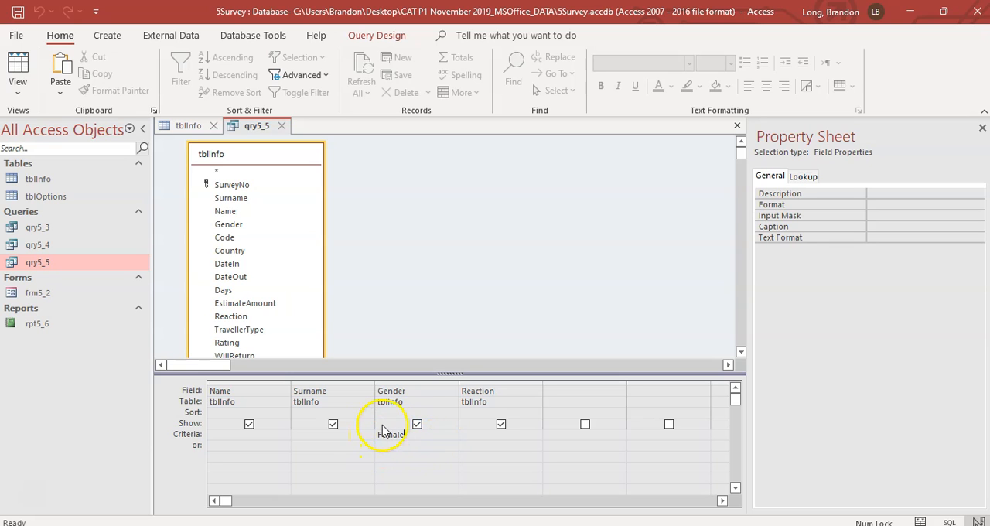
{"action": "left_click", "coordinate": [17, 69]}
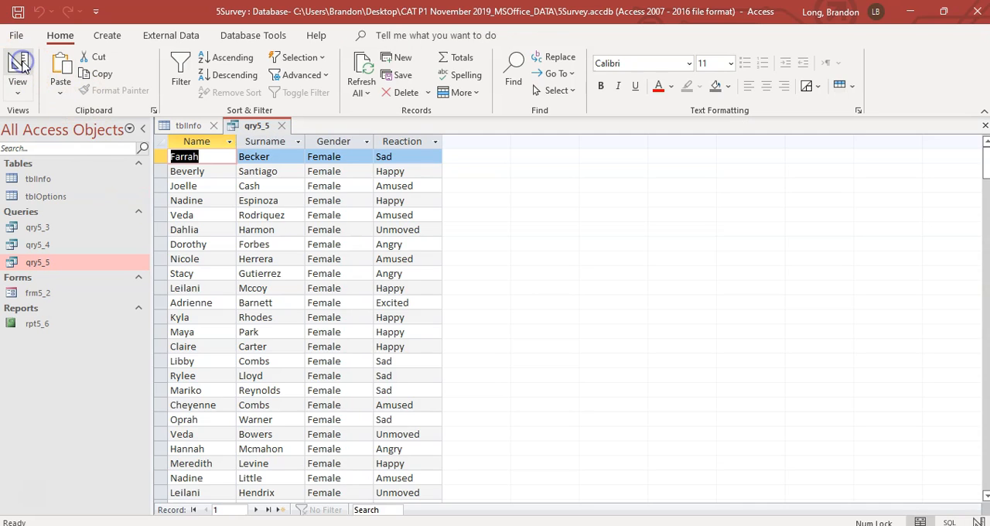
{"action": "left_click", "coordinate": [17, 70]}
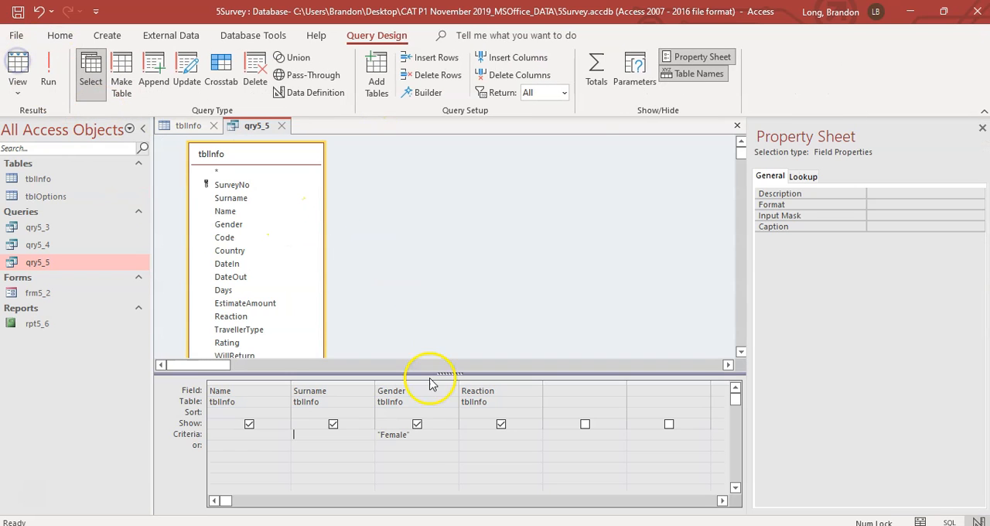
Step: Check question 5.5 in the exam PDF for how the Reaction field has to become a calculated field, and return to qry5_5's design
{"action": "left_click", "coordinate": [532, 525]}
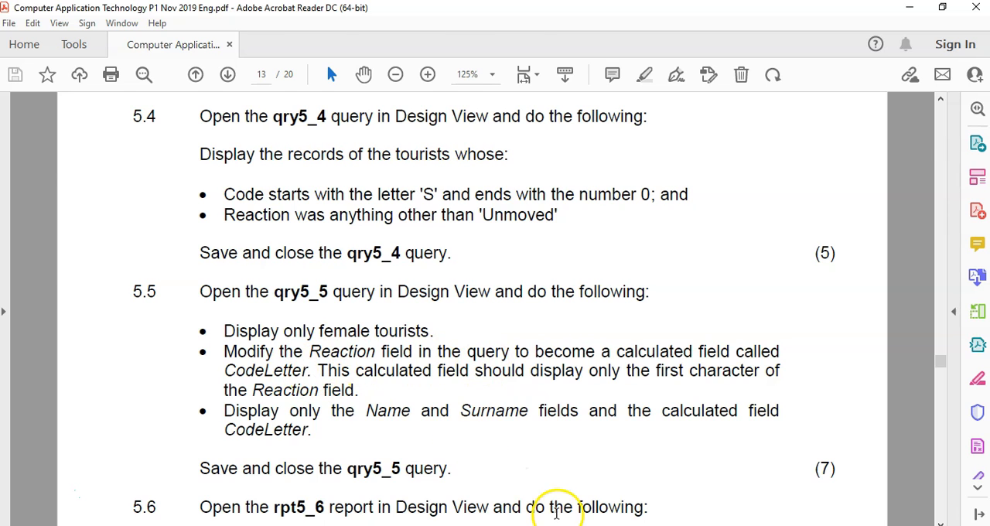
{"action": "left_click", "coordinate": [543, 525]}
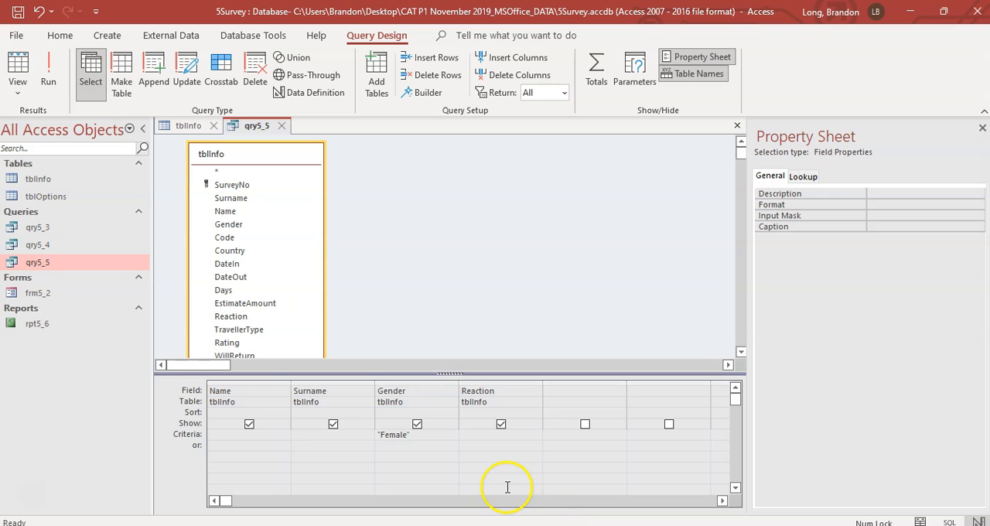
{"action": "left_click", "coordinate": [556, 392]}
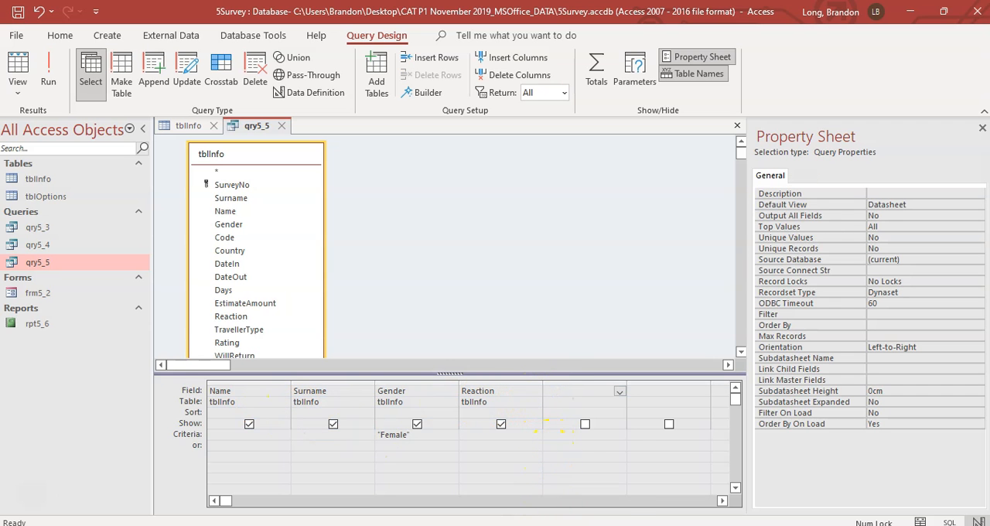
{"action": "mouse_move", "coordinate": [553, 525]}
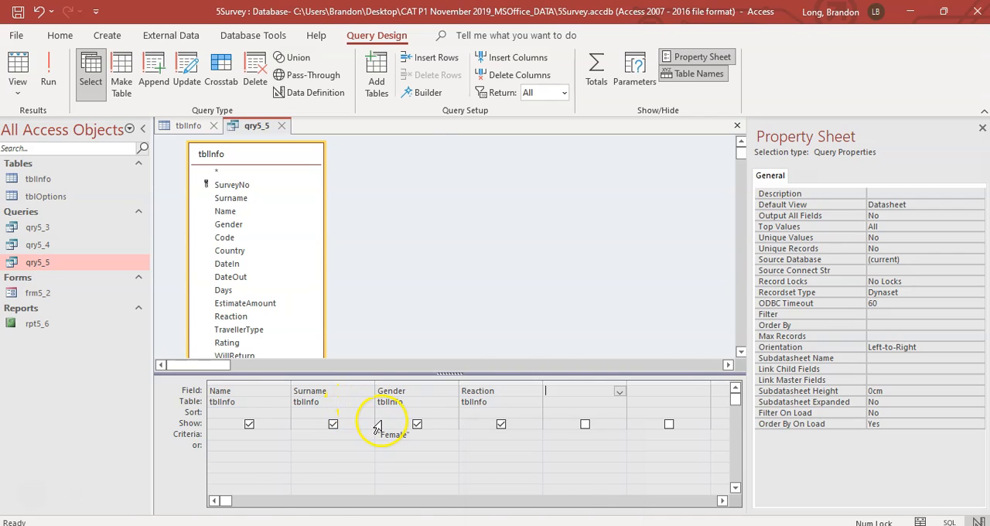
{"action": "key", "text": "alt+Tab"}
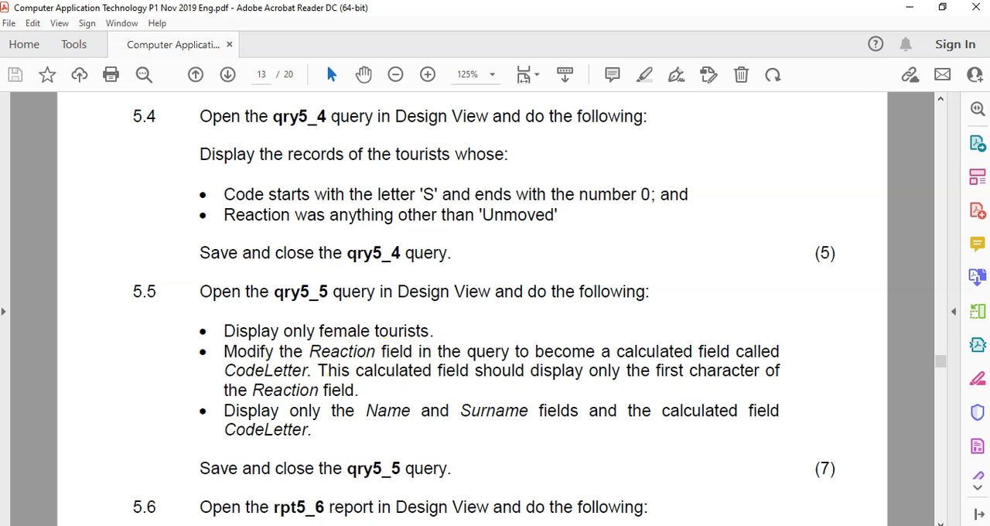
{"action": "key", "text": "alt+Tab"}
Step: Replace qry5_5's Reaction field with =LEFT([Reaction], 1), widen its column, test the query and return to Design View
{"action": "left_click", "coordinate": [492, 391]}
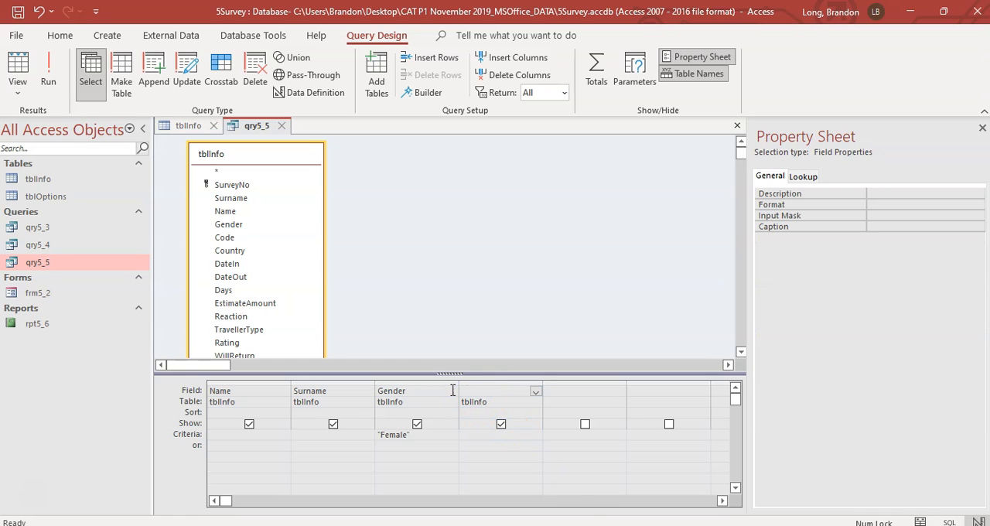
{"action": "key", "text": "alt+Tab"}
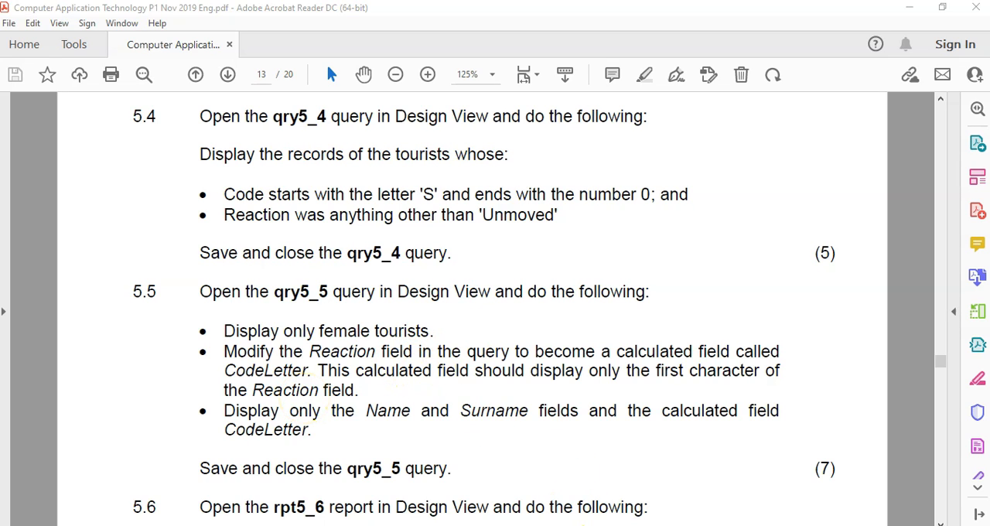
{"action": "left_click", "coordinate": [588, 525]}
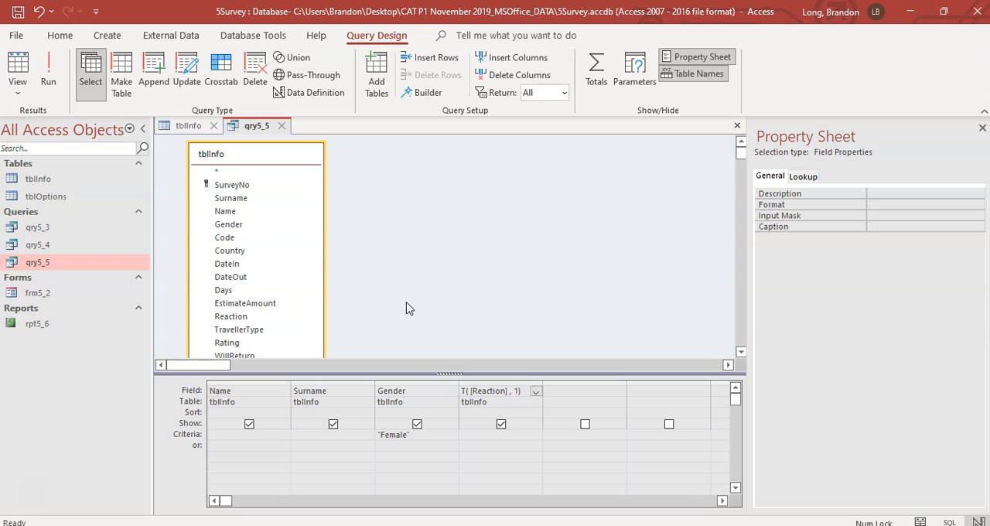
{"action": "left_click", "coordinate": [439, 315]}
{"action": "left_click_drag", "start_coordinate": [542, 381], "coordinate": [609, 379]}
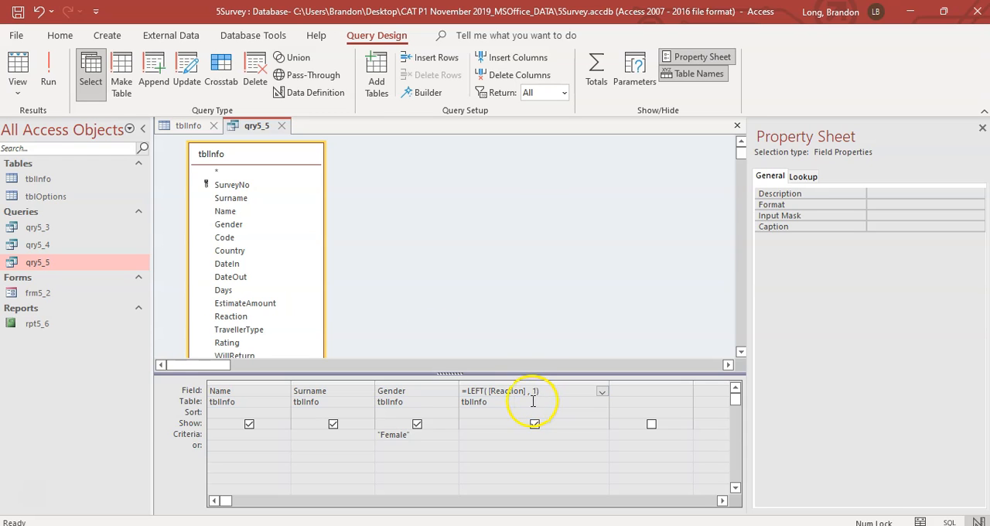
{"action": "left_click", "coordinate": [48, 73]}
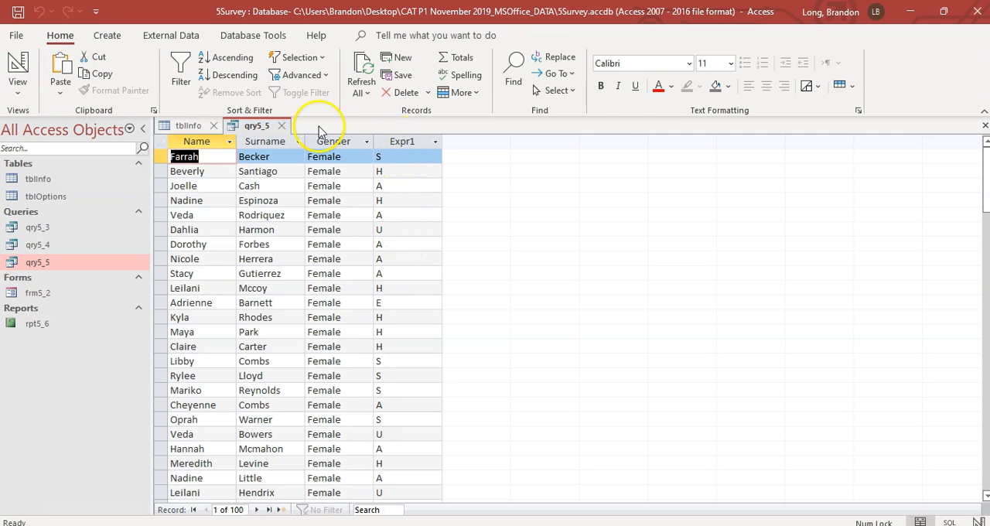
{"action": "left_click", "coordinate": [17, 66]}
Step: Name the calculated field CodeLetter as question 5.5 asks, run the query to check it and return to Design View
{"action": "key", "text": "alt+Tab"}
{"action": "key", "text": "alt+Tab"}
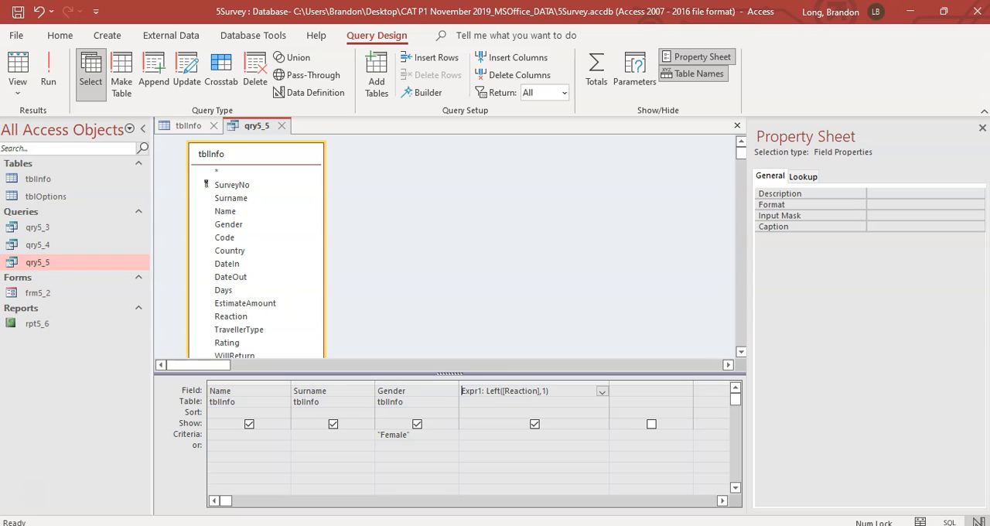
{"action": "double_click", "coordinate": [477, 391]}
{"action": "type", "text": "CodeLette"}
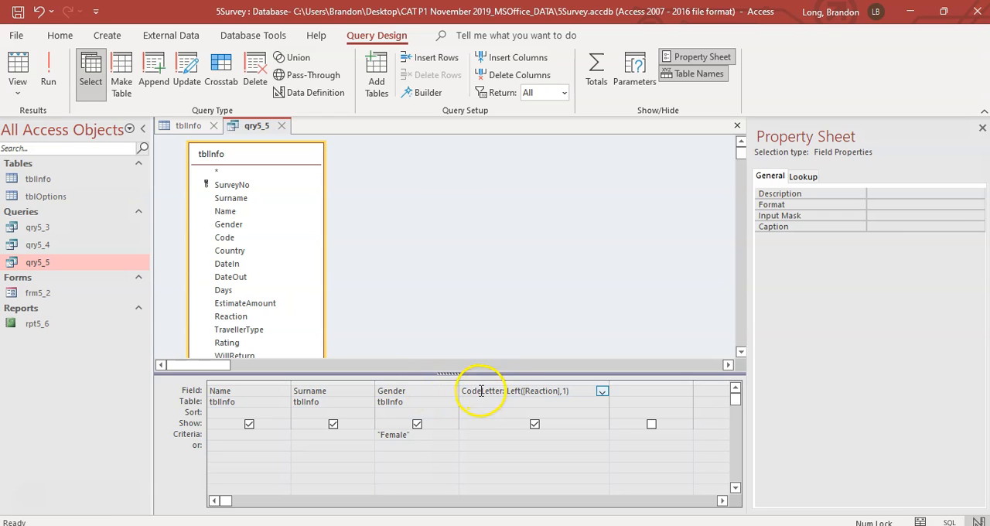
{"action": "left_click", "coordinate": [499, 410]}
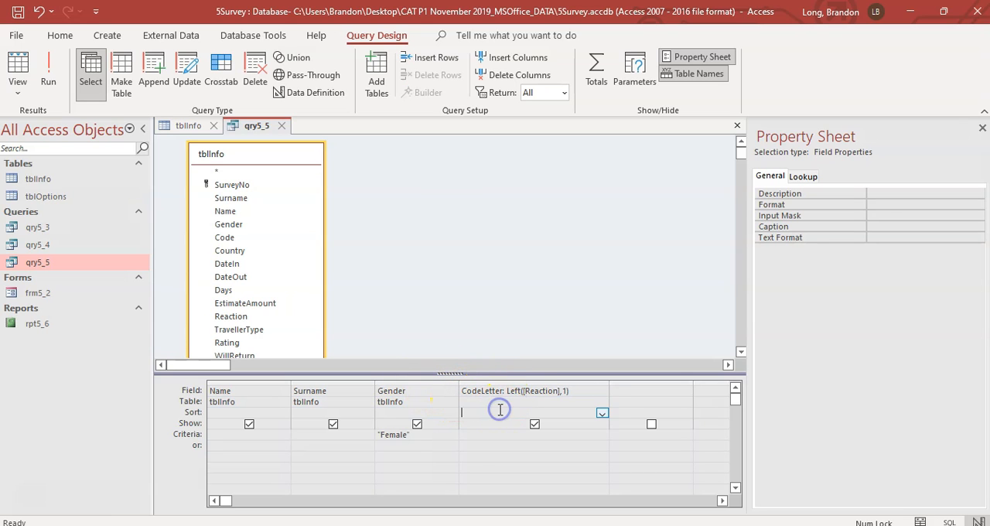
{"action": "left_click", "coordinate": [48, 68]}
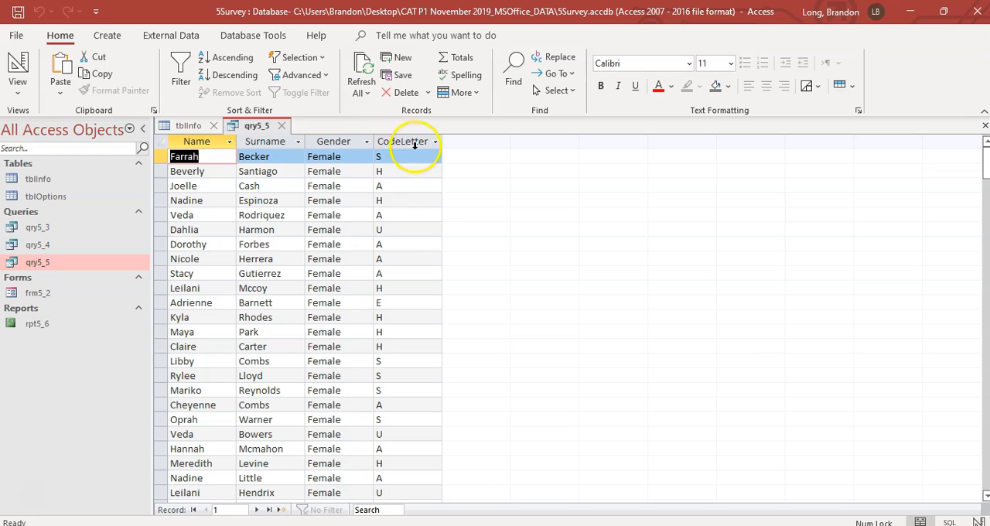
{"action": "left_click", "coordinate": [19, 66]}
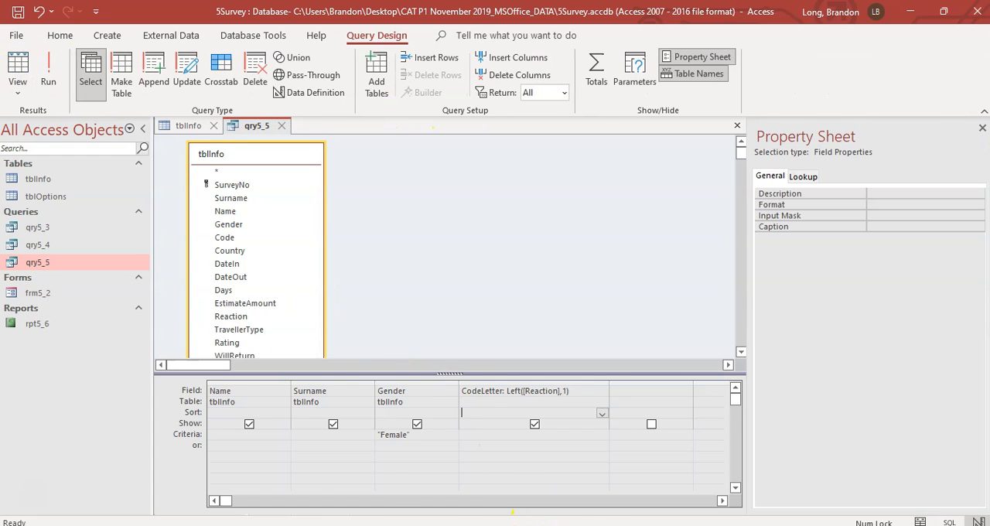
Step: Recheck question 5.5, exclude the Gender field from qry5_5's output, run the query and return to Design View
{"action": "key", "text": "alt+Tab"}
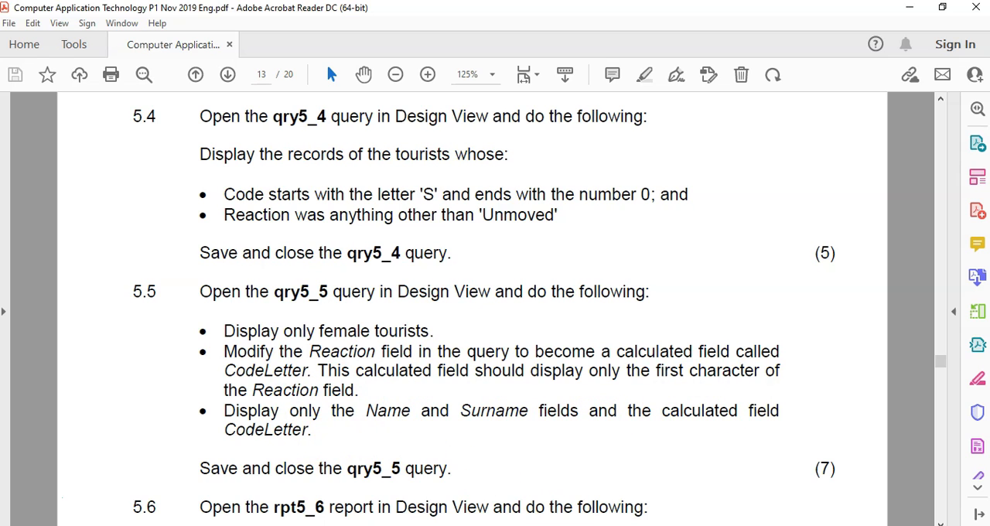
{"action": "key", "text": "alt+Tab"}
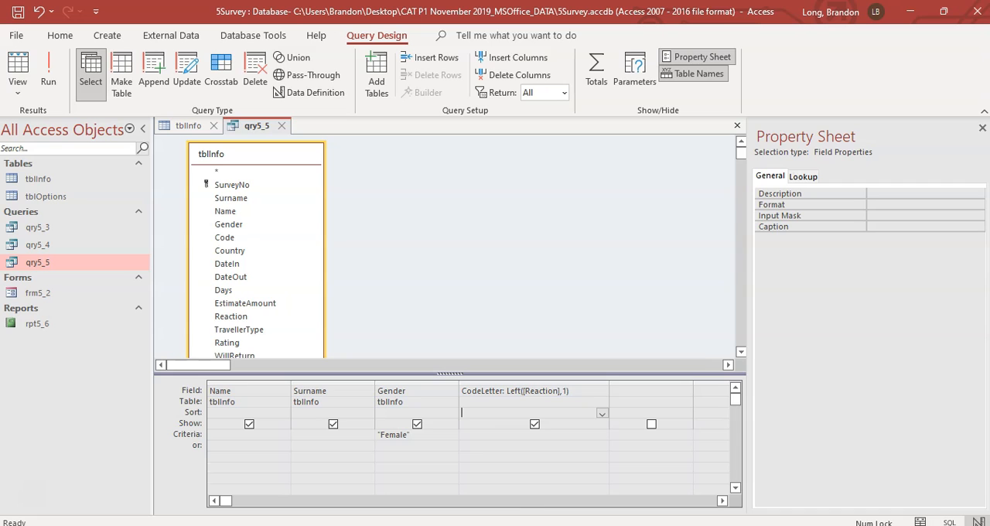
{"action": "left_click", "coordinate": [417, 424]}
{"action": "left_click", "coordinate": [48, 73]}
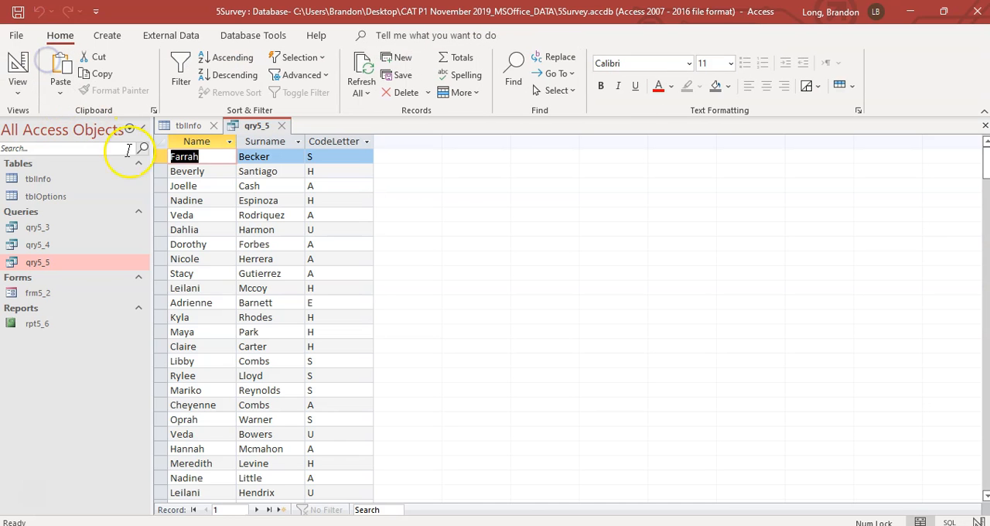
{"action": "left_click", "coordinate": [17, 66]}
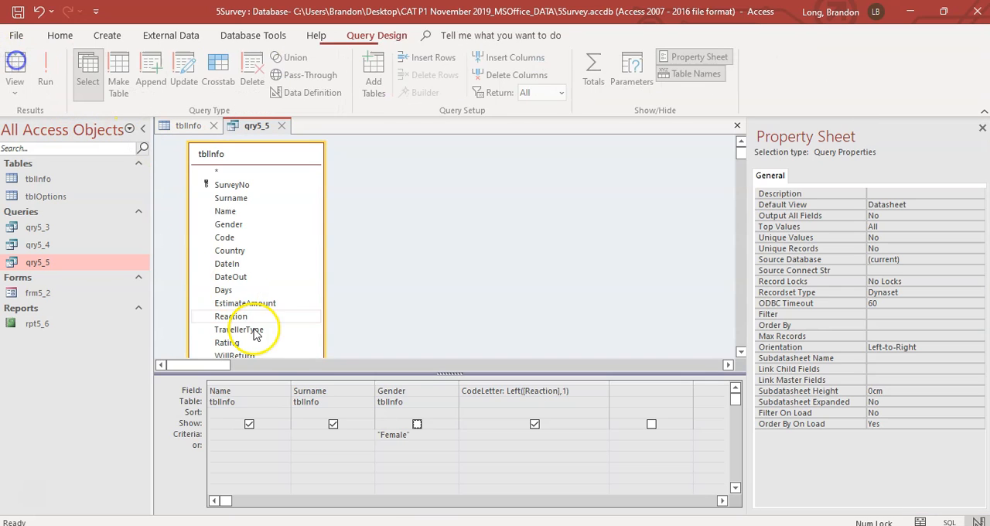
Step: Save and close the qry5_5 query and read question 5.6 in the exam PDF
{"action": "left_click", "coordinate": [21, 16]}
{"action": "left_click", "coordinate": [282, 126]}
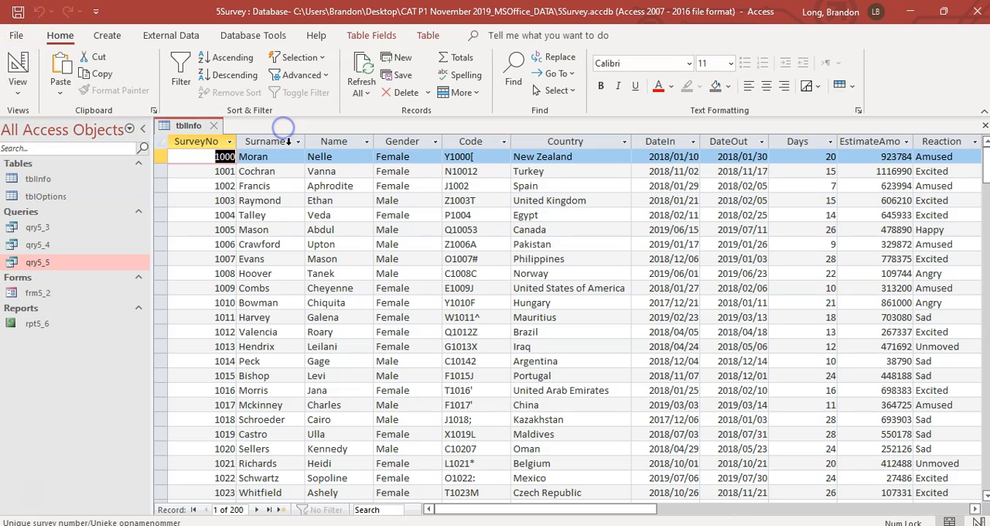
{"action": "key", "text": "alt+Tab"}
{"action": "scroll", "coordinate": [254, 221], "scroll_direction": "down", "scroll_amount": 5}
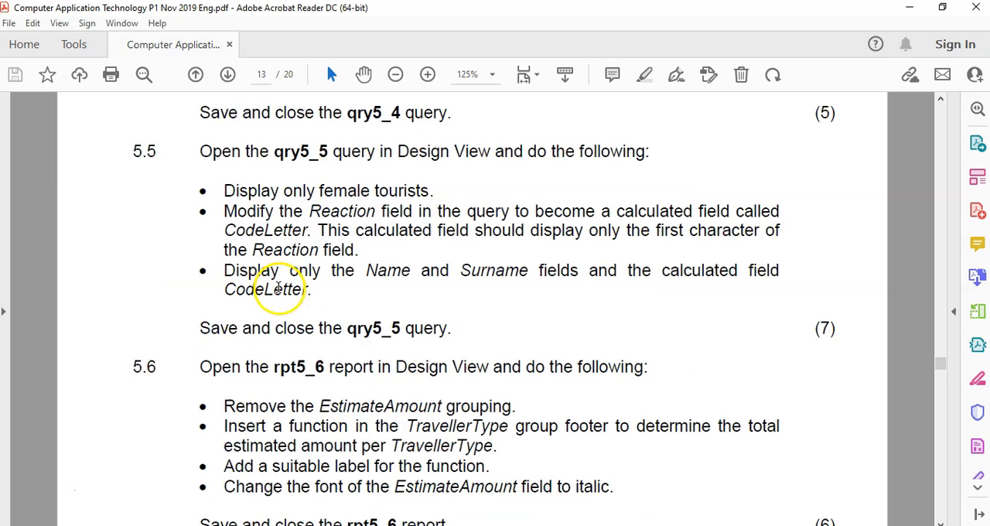
{"action": "scroll", "coordinate": [267, 332], "scroll_direction": "down", "scroll_amount": 1}
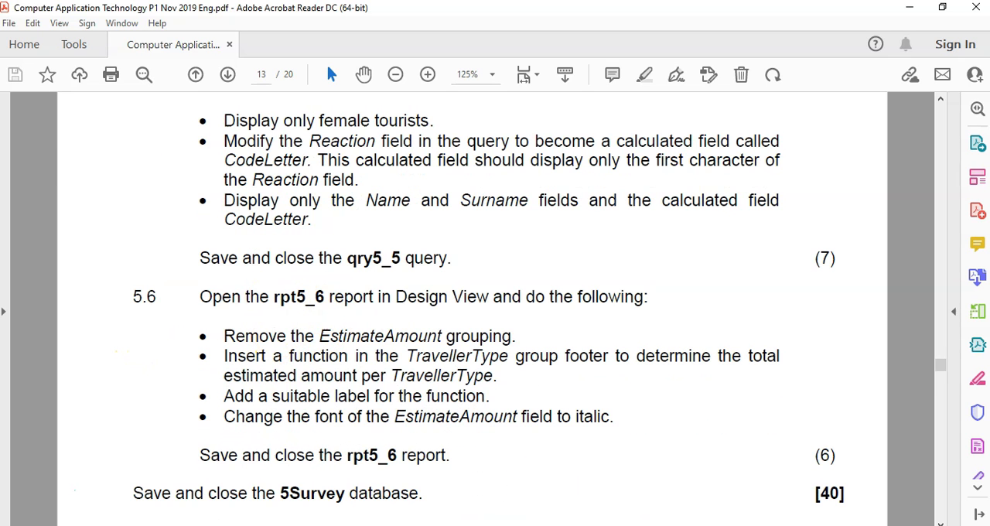
Step: Open the rpt5_6 report in Design View in Access and close the tblInfo table
{"action": "key", "text": "alt+Tab"}
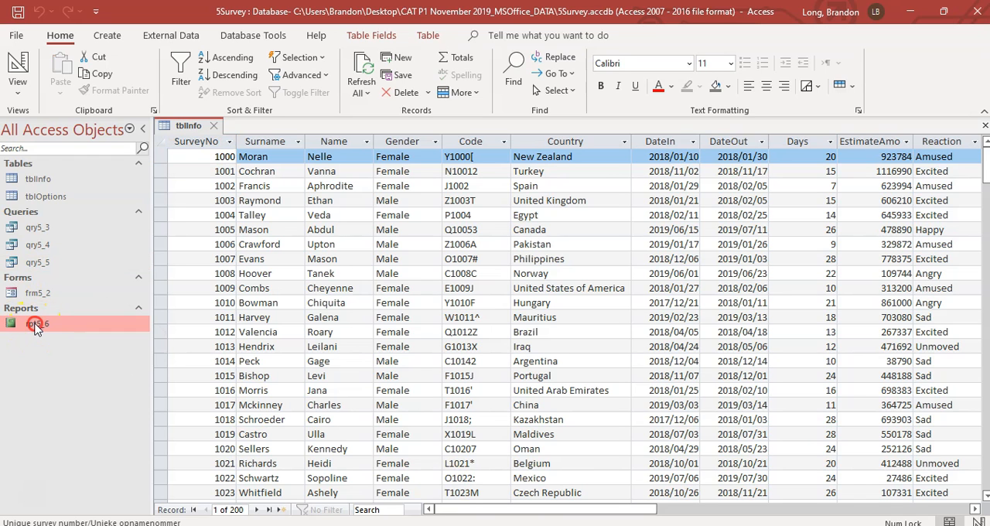
{"action": "right_click", "coordinate": [38, 326]}
{"action": "left_click", "coordinate": [86, 96]}
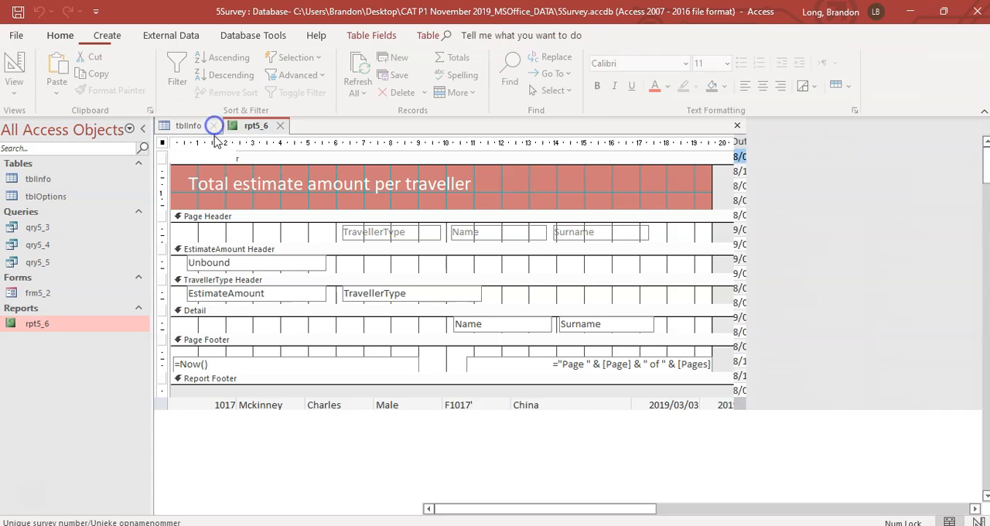
Step: Check question 5.6 in the exam PDF and remove the EstimateAmount grouping from the rpt5_6 report
{"action": "key", "text": "alt+Tab"}
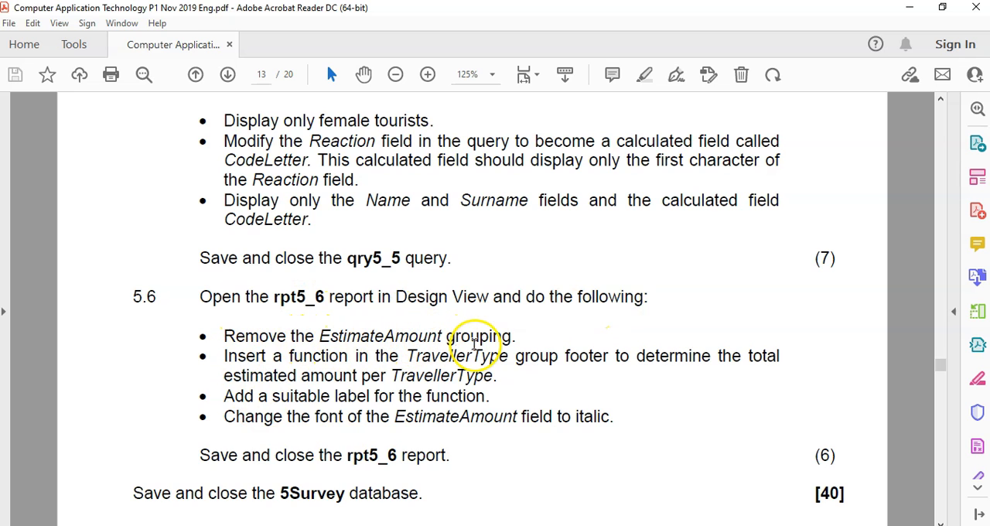
{"action": "key", "text": "alt+Tab"}
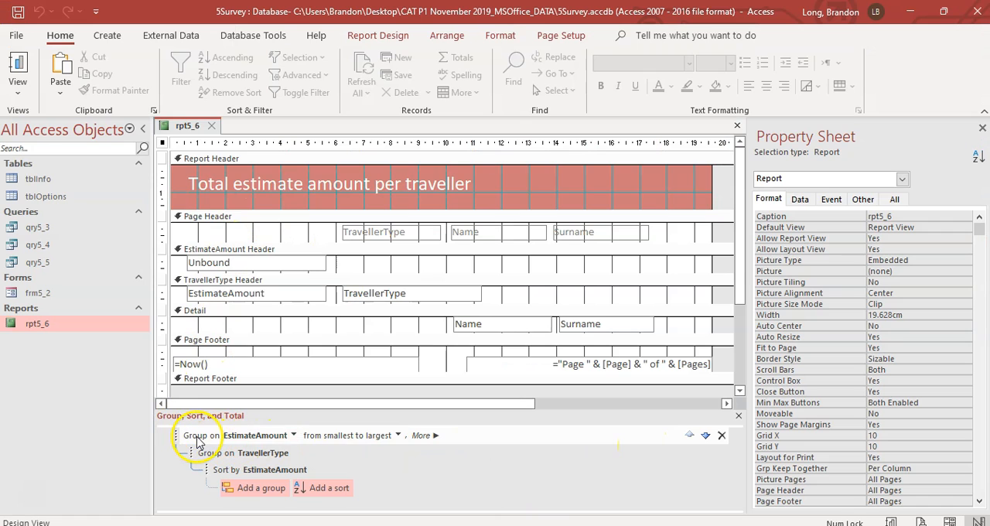
{"action": "left_click", "coordinate": [723, 439]}
{"action": "left_click", "coordinate": [473, 317]}
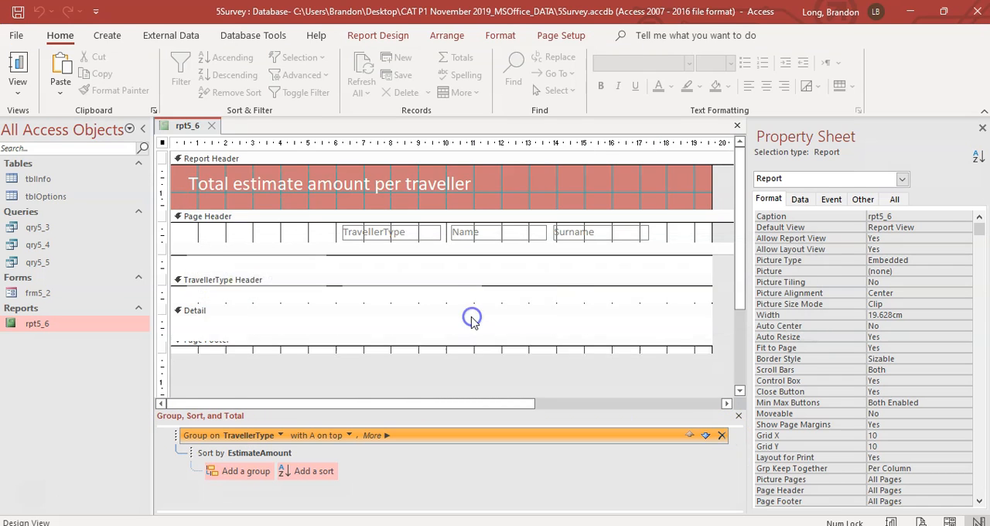
Step: Reread question 5.6 in the exam PDF and set rpt5_6's TravellerType group to have a footer section
{"action": "key", "text": "alt+Tab"}
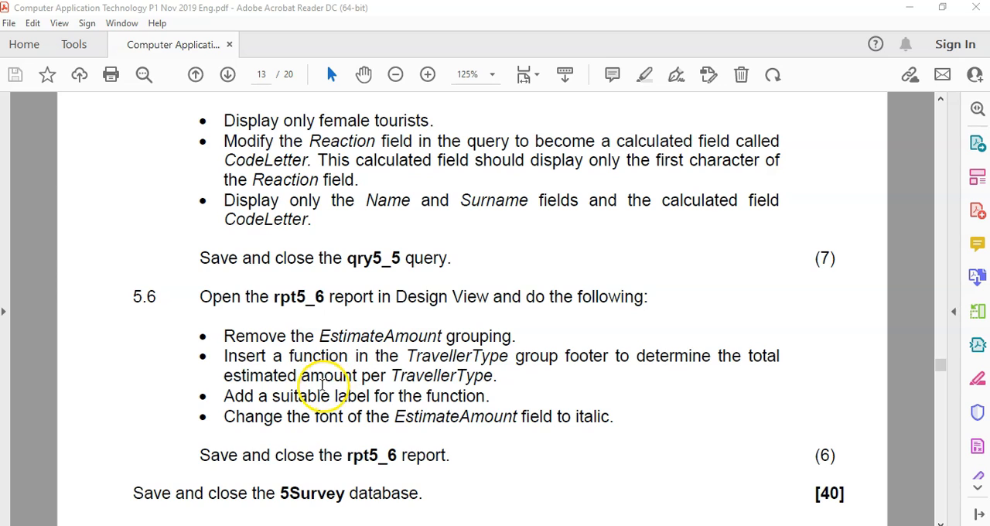
{"action": "left_click_drag", "start_coordinate": [265, 377], "coordinate": [295, 369]}
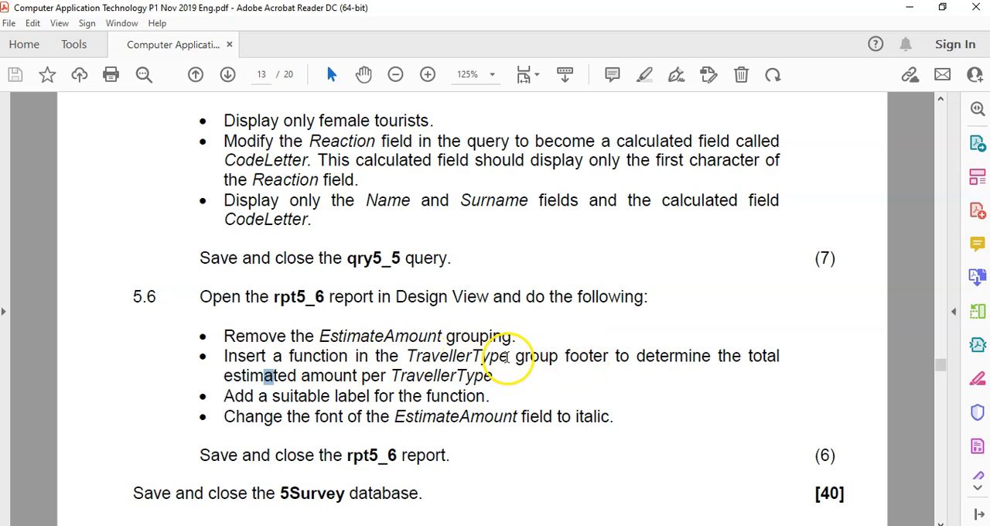
{"action": "left_click", "coordinate": [565, 525]}
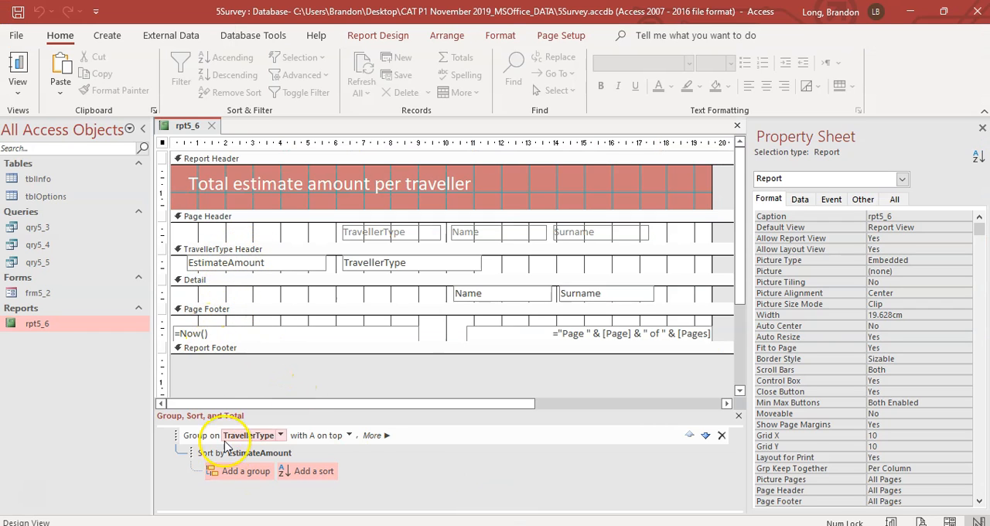
{"action": "left_click", "coordinate": [199, 435]}
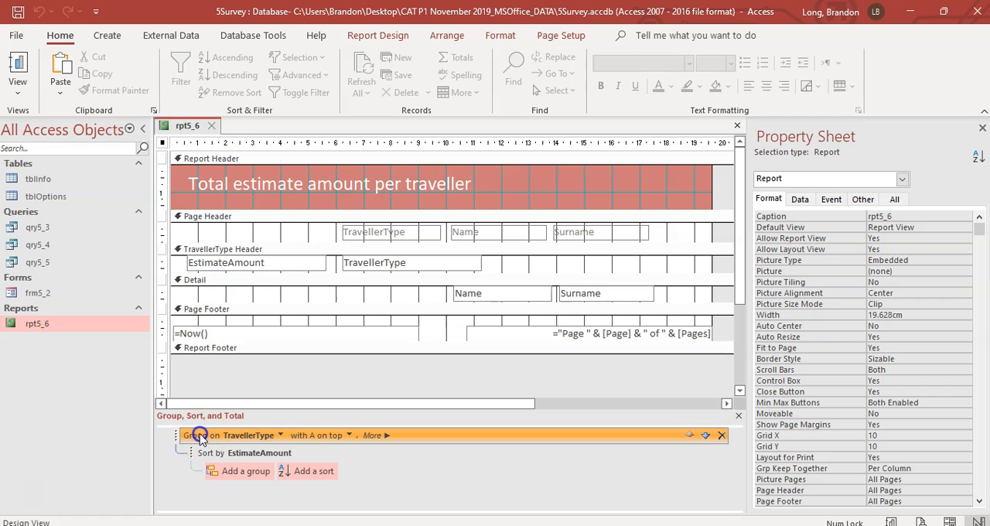
{"action": "left_click", "coordinate": [386, 436]}
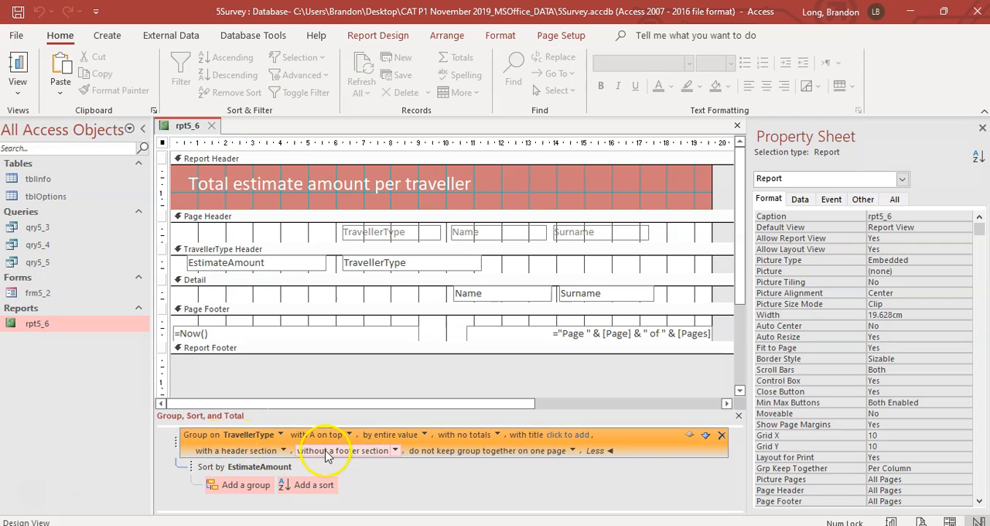
{"action": "left_click", "coordinate": [395, 451]}
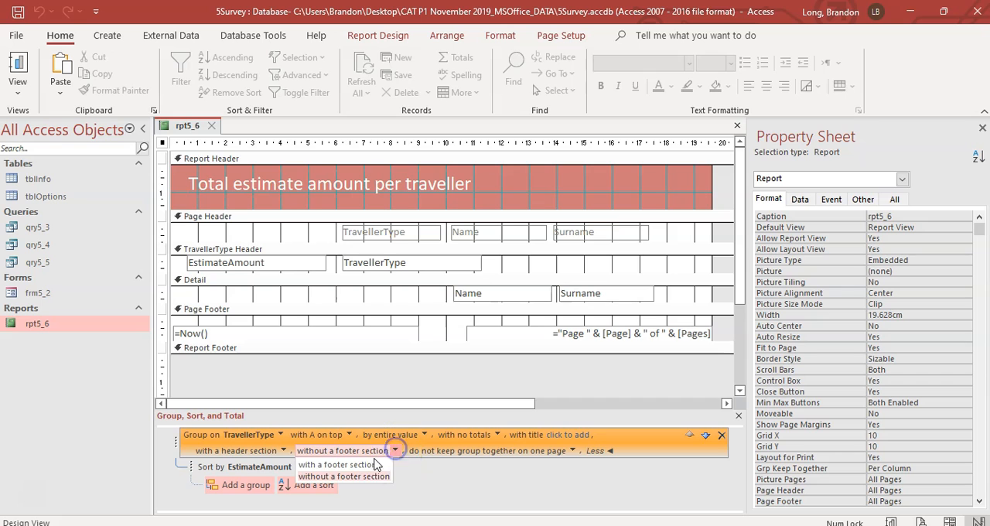
{"action": "left_click", "coordinate": [341, 461]}
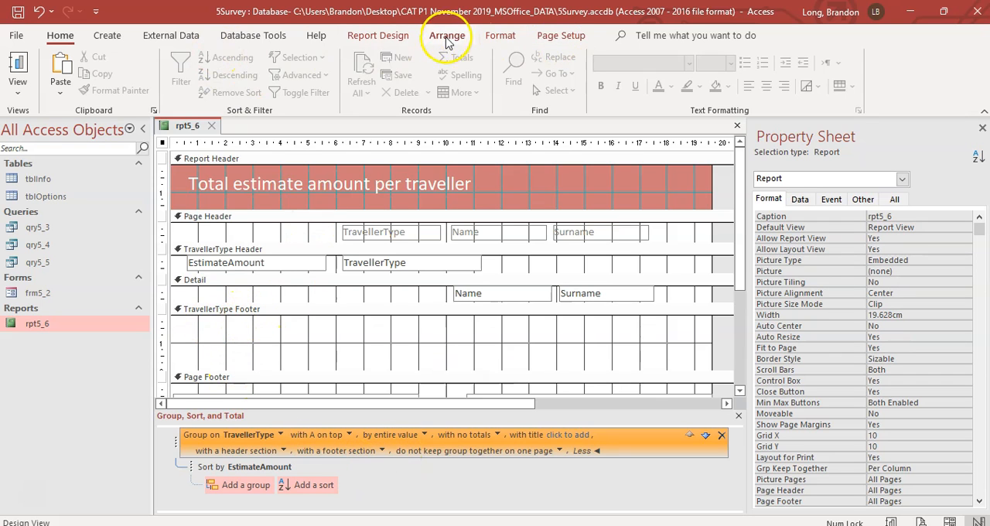
Step: Add a text box about 6.3 cm wide to the TravellerType Footer with the expression =sum([EstimateAmount])
{"action": "left_click", "coordinate": [382, 37]}
{"action": "left_click", "coordinate": [301, 74]}
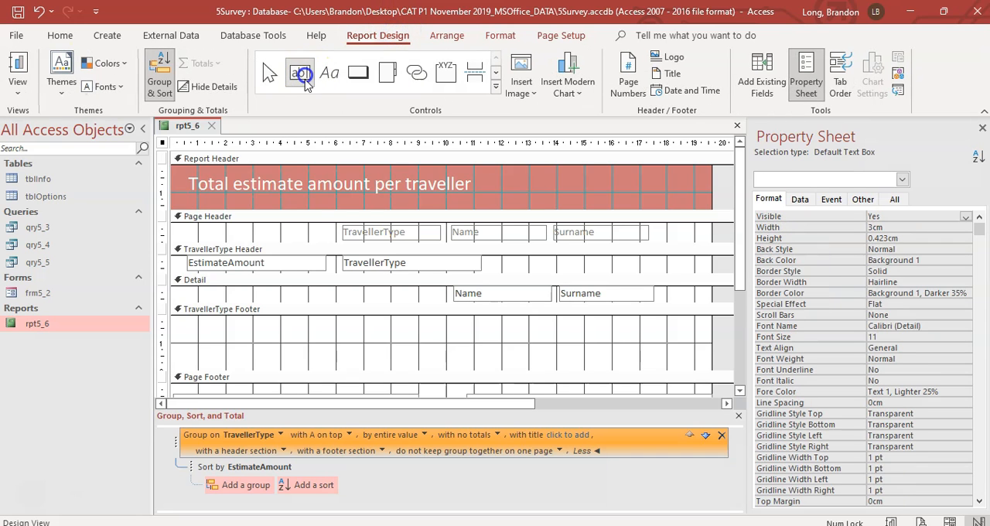
{"action": "left_click_drag", "start_coordinate": [352, 332], "coordinate": [521, 338]}
{"action": "left_click", "coordinate": [435, 334]}
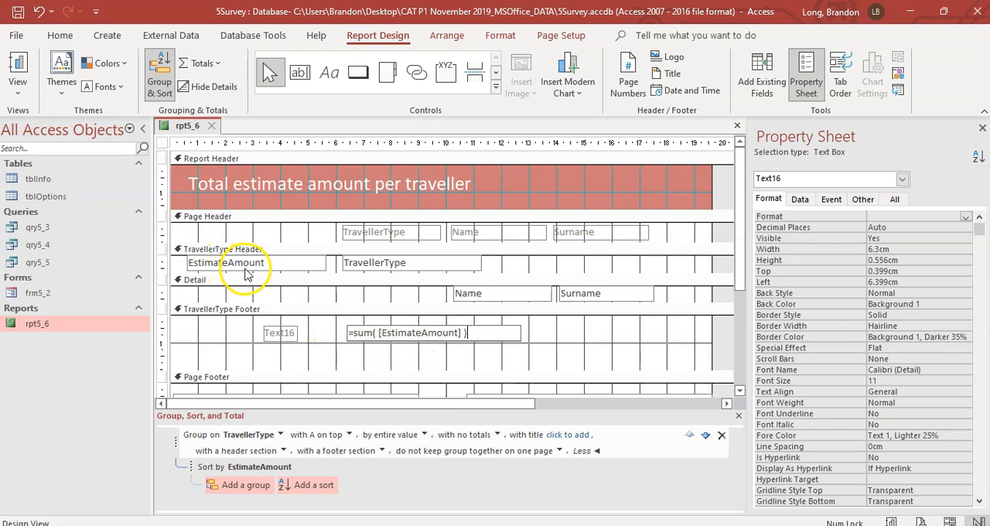
{"action": "left_click", "coordinate": [358, 364]}
Step: Check question 5.6 in the exam PDF and caption the footer text box's label "Total by Type" in Access
{"action": "key", "text": "alt+Tab"}
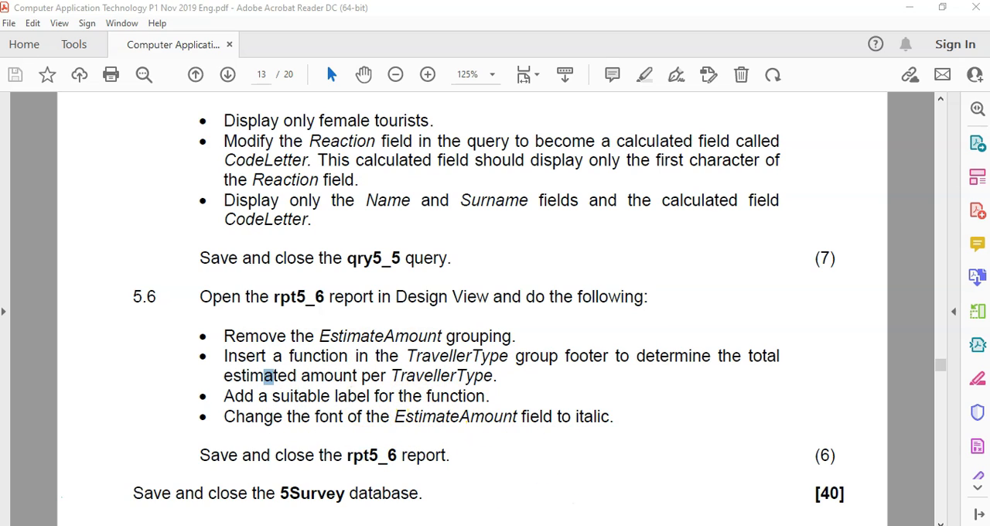
{"action": "key", "text": "alt+Tab"}
{"action": "left_click", "coordinate": [283, 332]}
{"action": "left_click", "coordinate": [287, 333]}
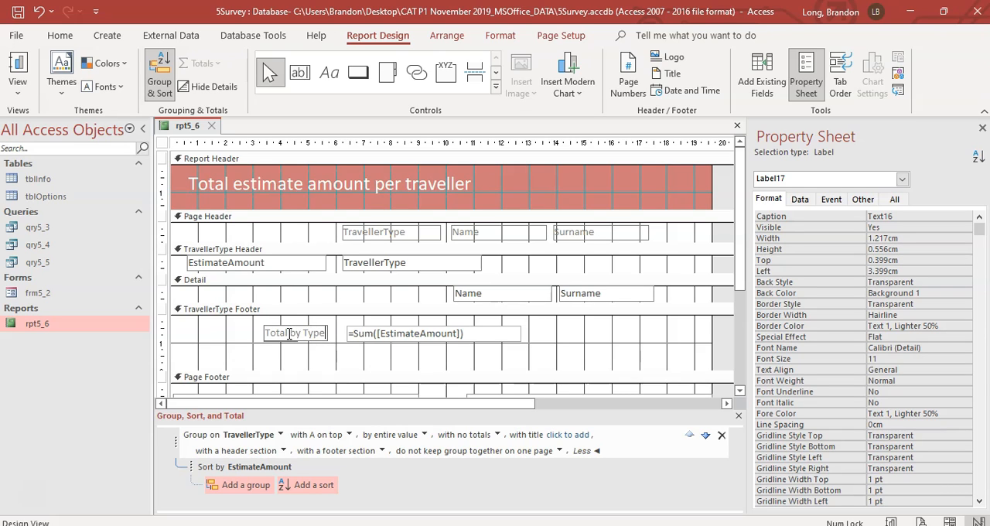
{"action": "left_click", "coordinate": [299, 352]}
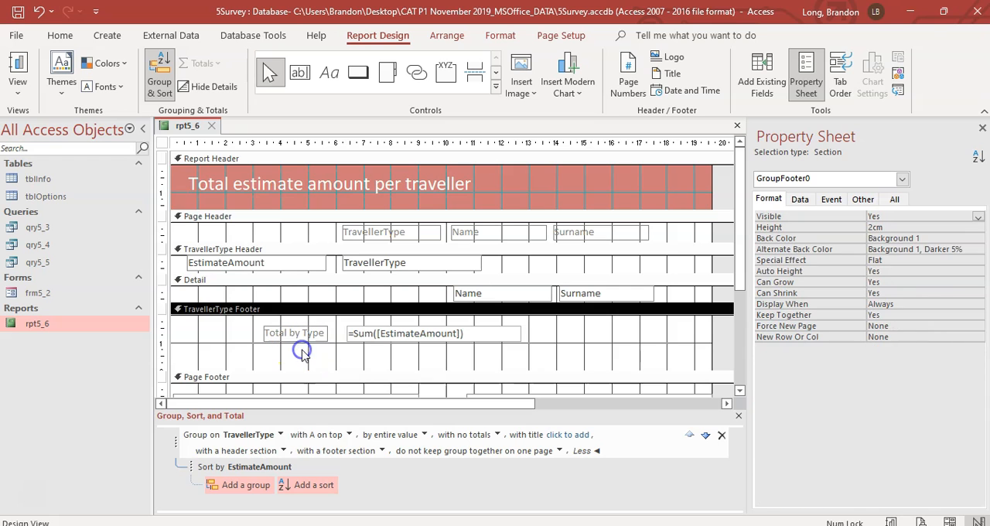
Step: Examine the total below each TravellerType group of rpt5_6 in Report View and return to Design View
{"action": "left_click", "coordinate": [17, 65]}
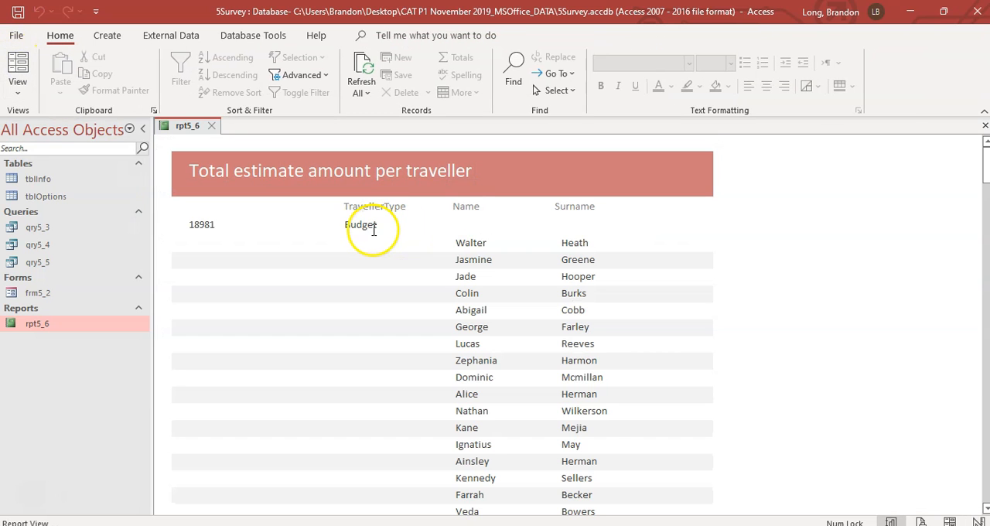
{"action": "scroll", "coordinate": [372, 232], "scroll_direction": "down", "scroll_amount": 5}
{"action": "scroll", "coordinate": [371, 236], "scroll_direction": "down", "scroll_amount": 15}
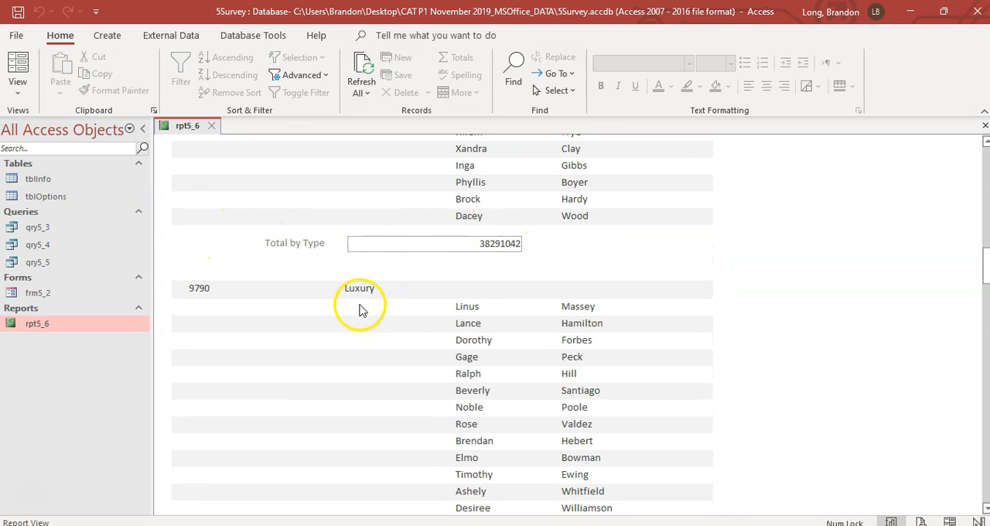
{"action": "scroll", "coordinate": [360, 302], "scroll_direction": "down", "scroll_amount": 1}
{"action": "scroll", "coordinate": [368, 232], "scroll_direction": "down", "scroll_amount": 3}
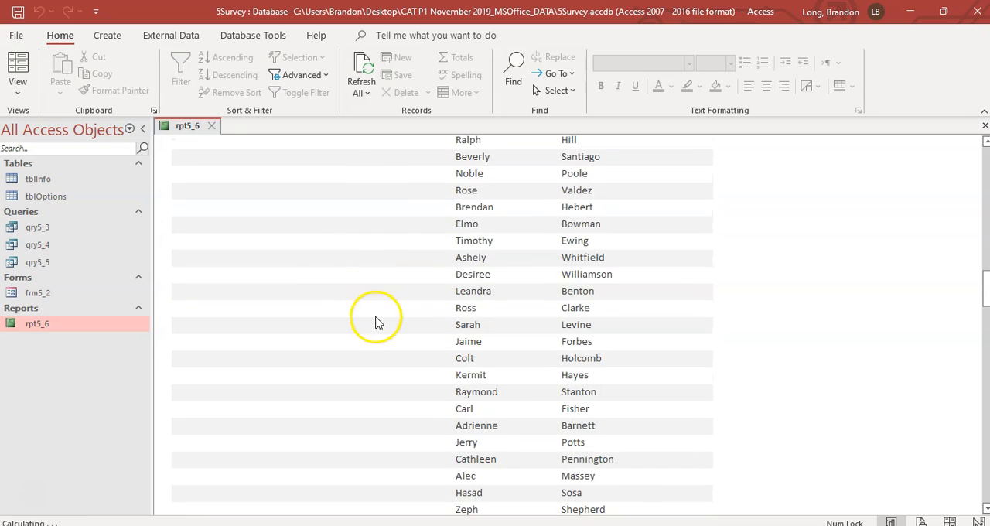
{"action": "scroll", "coordinate": [376, 323], "scroll_direction": "up", "scroll_amount": 3}
{"action": "left_click", "coordinate": [18, 94]}
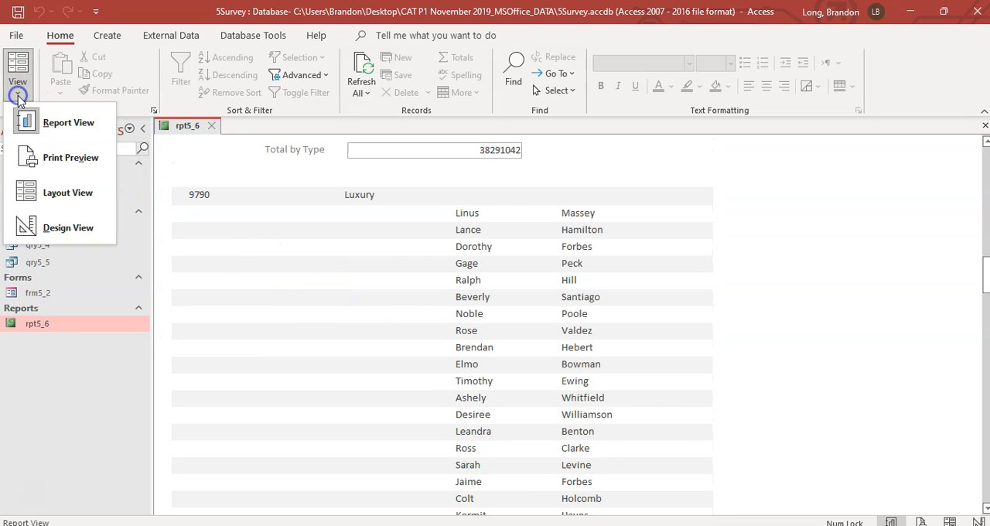
{"action": "left_click", "coordinate": [28, 228]}
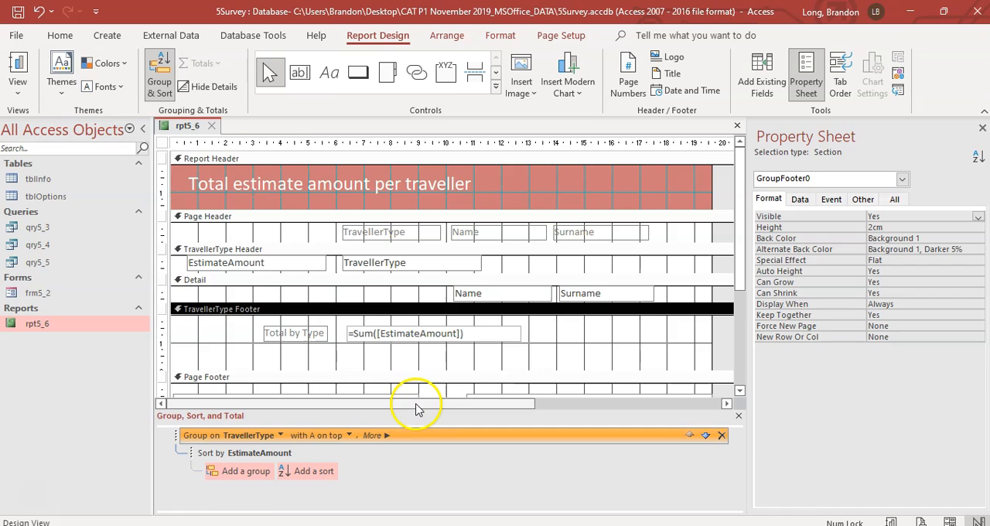
Step: Reread question 5.6 in the exam PDF and make the EstimateAmount field in the TravellerType Header italic in Access
{"action": "key", "text": "alt+Tab"}
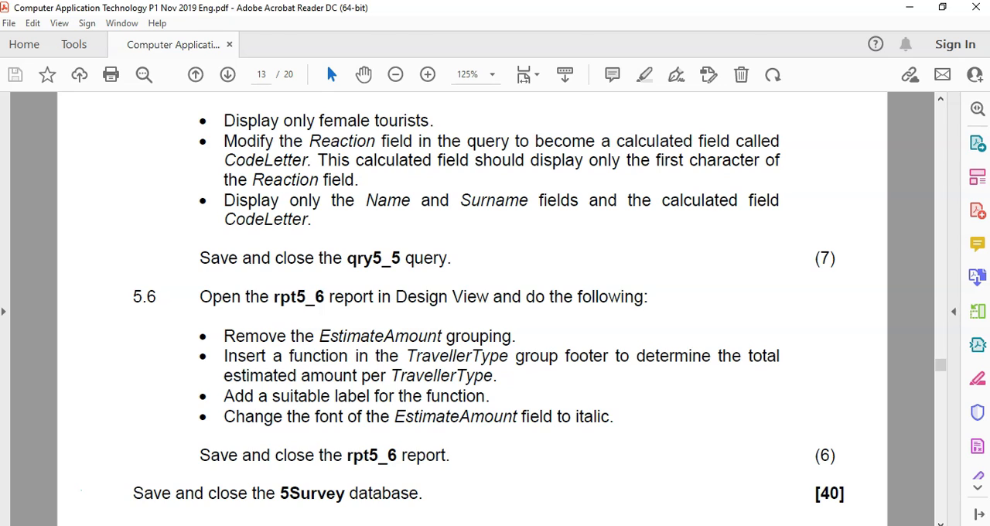
{"action": "key", "text": "alt+Tab"}
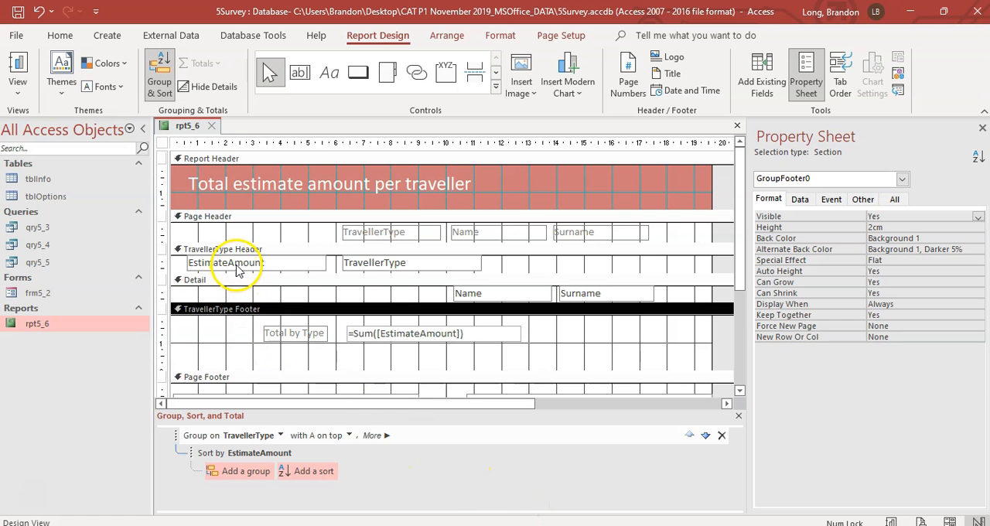
{"action": "key", "text": "alt+Tab"}
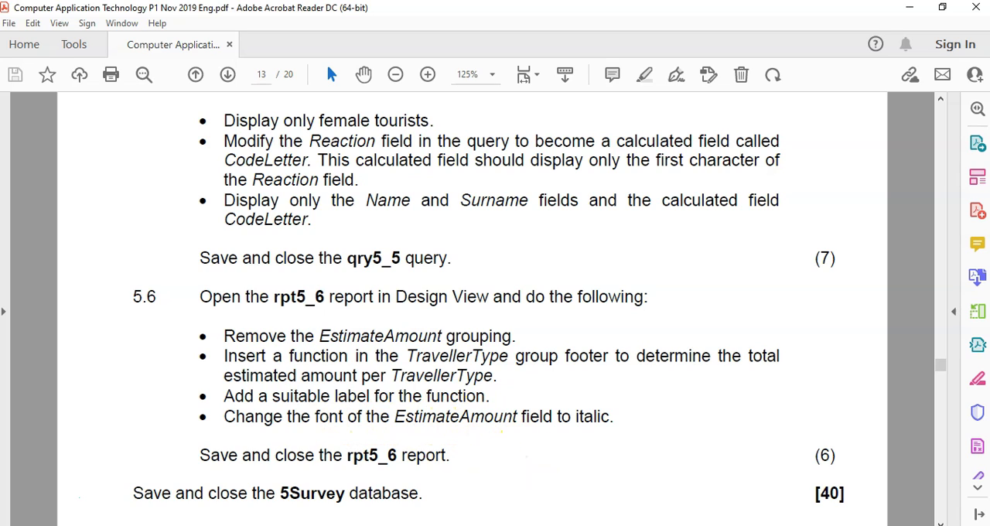
{"action": "key", "text": "alt+Tab"}
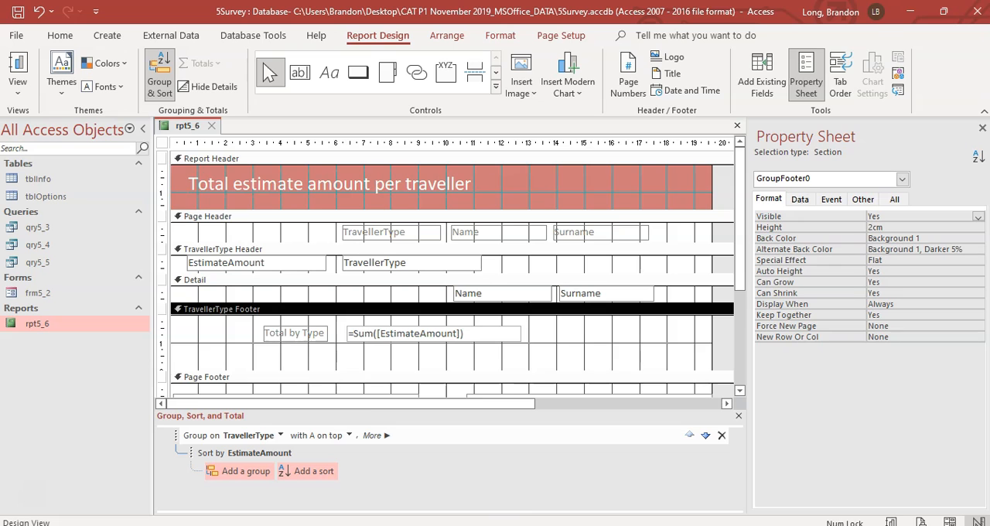
{"action": "left_click", "coordinate": [235, 263]}
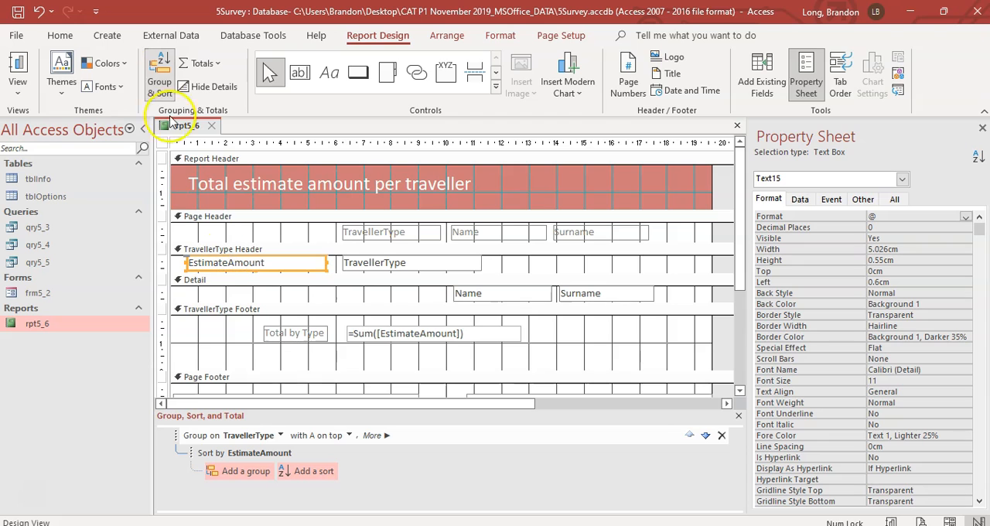
{"action": "left_click", "coordinate": [62, 36]}
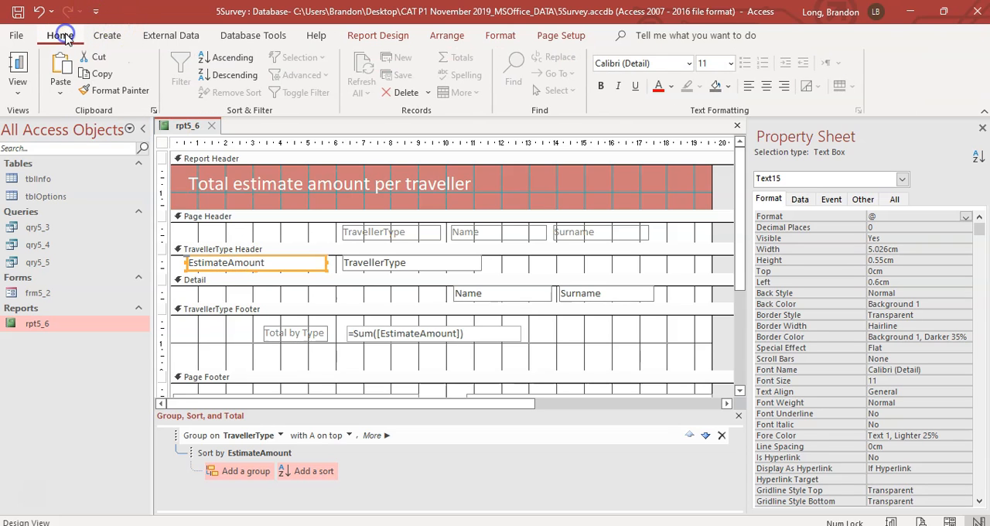
{"action": "left_click", "coordinate": [618, 86]}
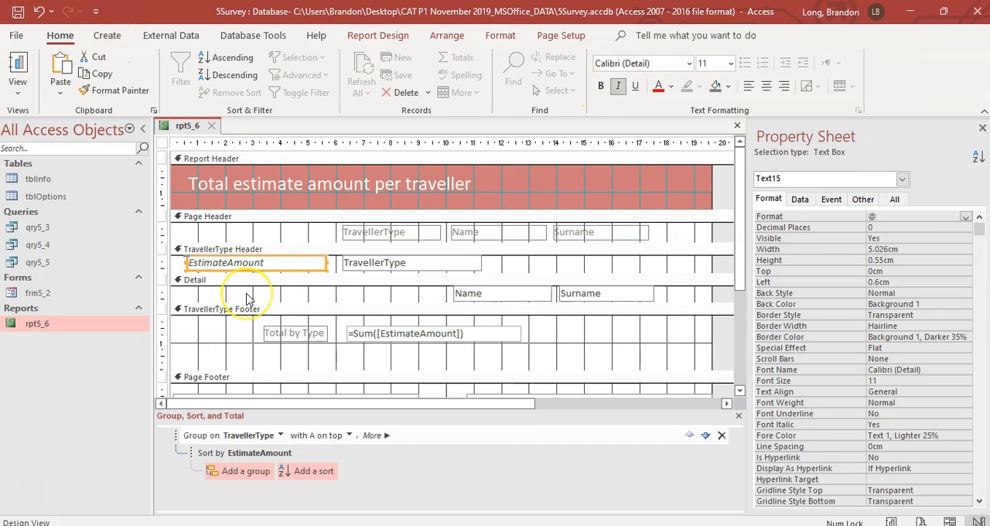
Step: Display rpt5_6 in Report View and look through its records to check the finished report
{"action": "left_click", "coordinate": [17, 68]}
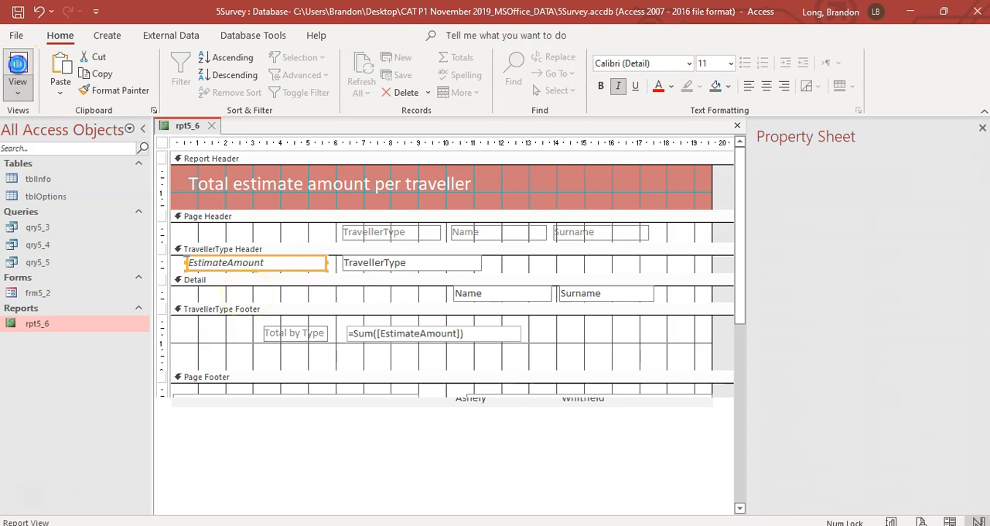
{"action": "scroll", "coordinate": [420, 265], "scroll_direction": "down", "scroll_amount": 5}
{"action": "scroll", "coordinate": [457, 276], "scroll_direction": "down", "scroll_amount": 4}
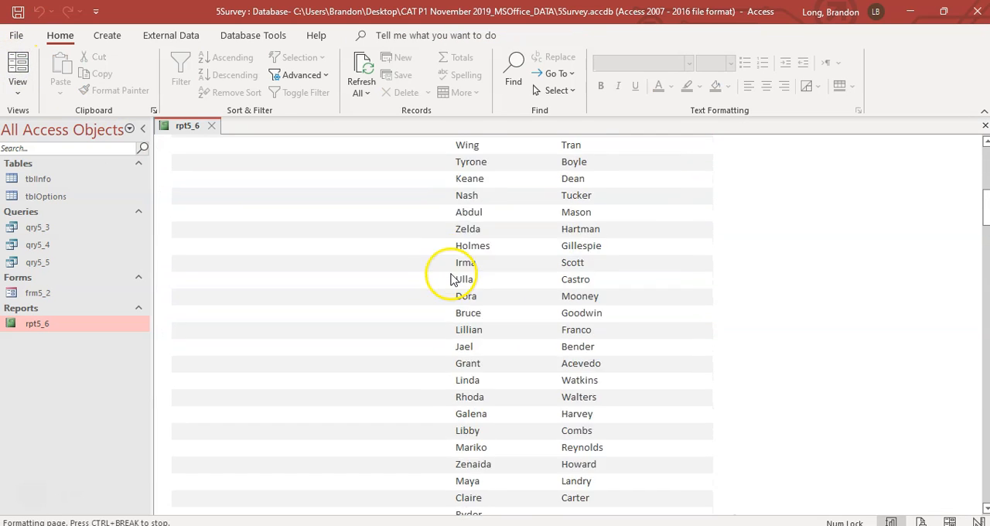
{"action": "scroll", "coordinate": [457, 276], "scroll_direction": "up", "scroll_amount": 1}
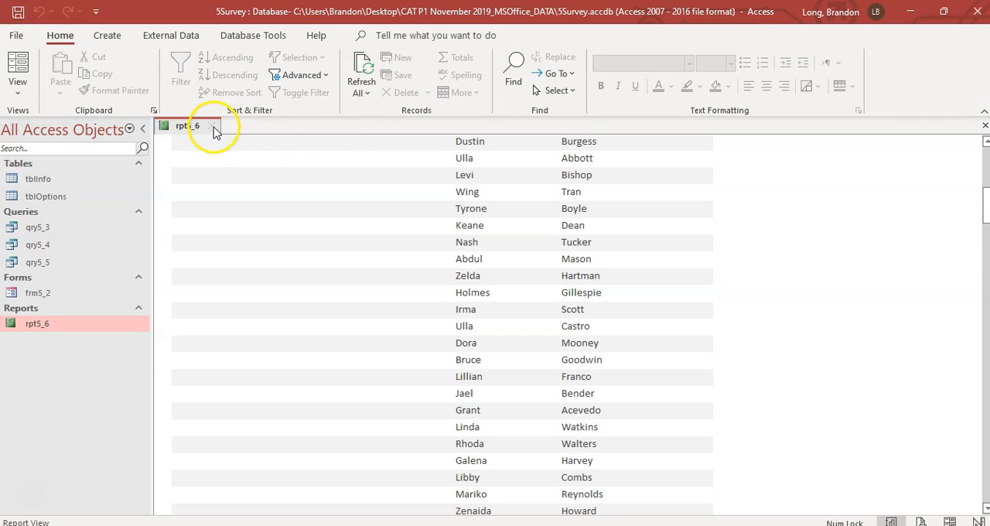